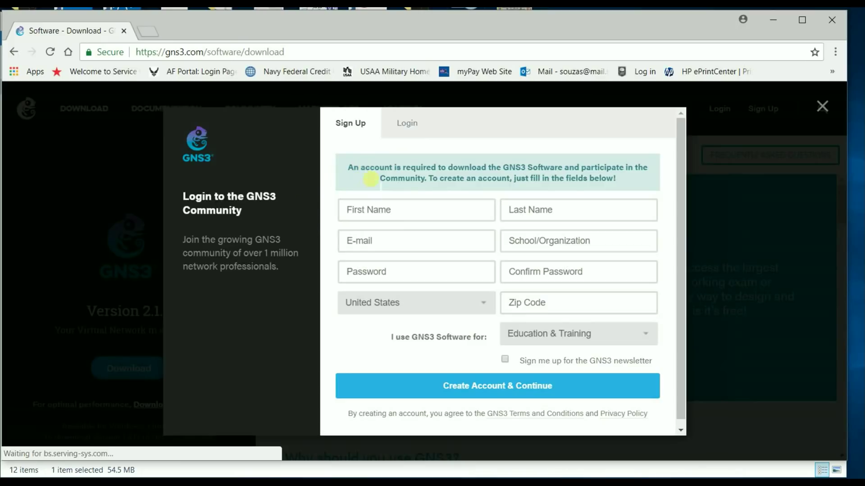
- View the login form for the GNS3 software download, close it, and return to the running installer
{"action": "left_click", "coordinate": [401, 126]}
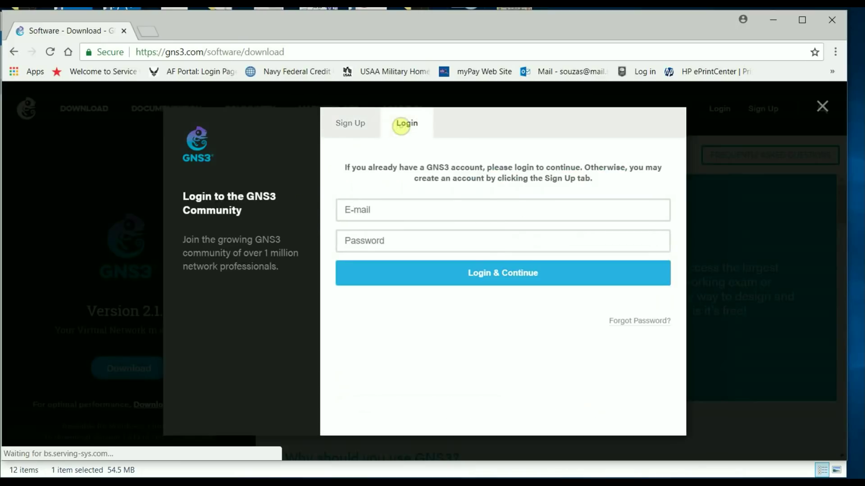
{"action": "left_click", "coordinate": [822, 107]}
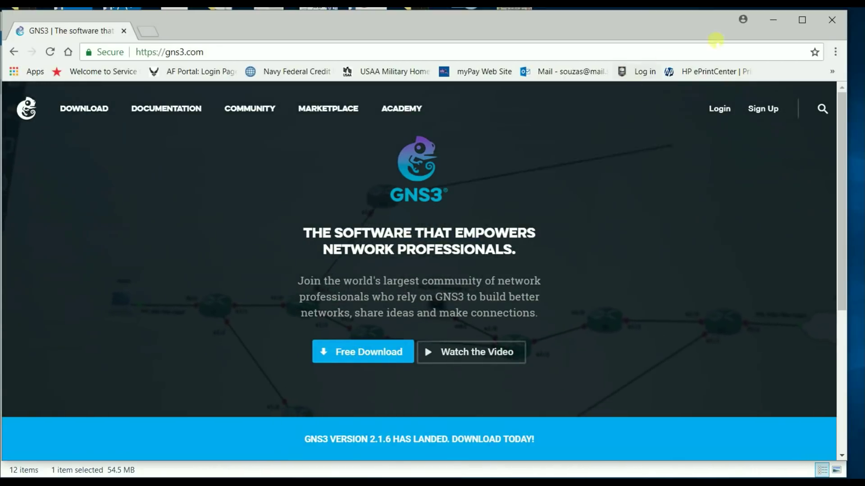
{"action": "left_click", "coordinate": [771, 21]}
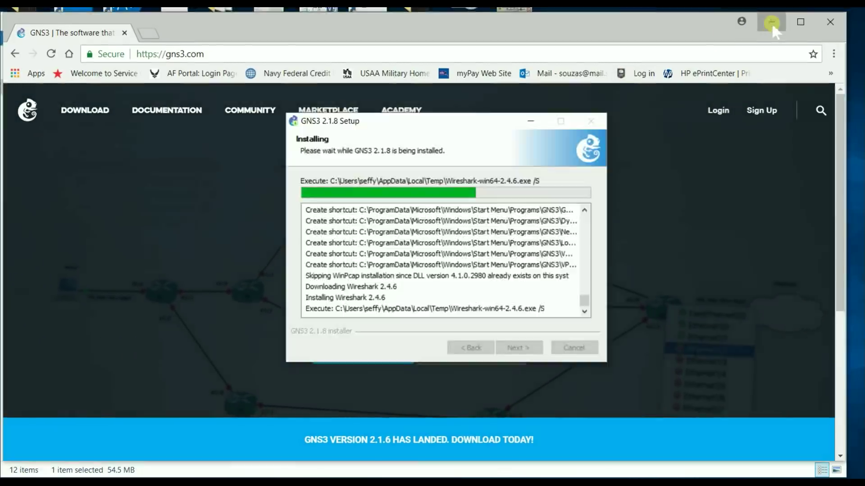
{"action": "left_click", "coordinate": [143, 355]}
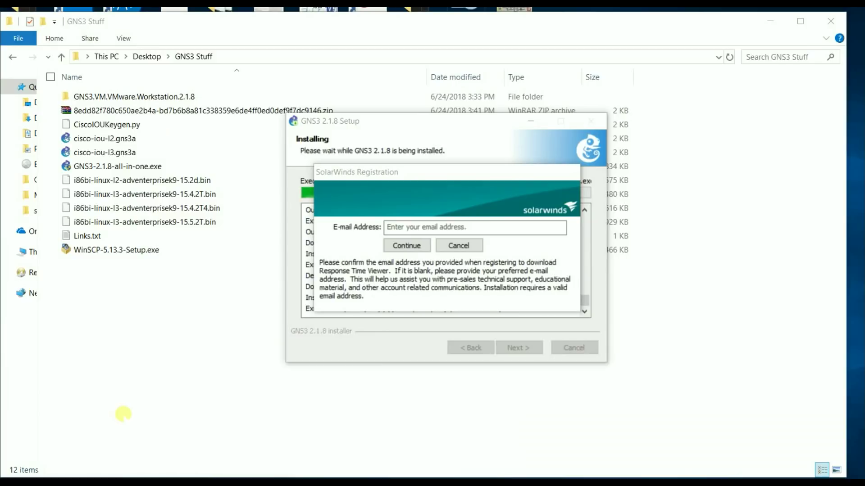
- Register with an e-mail address and install SolarWinds Response Time Viewer in its default folder, accepting the license agreement
{"action": "left_click", "coordinate": [408, 230]}
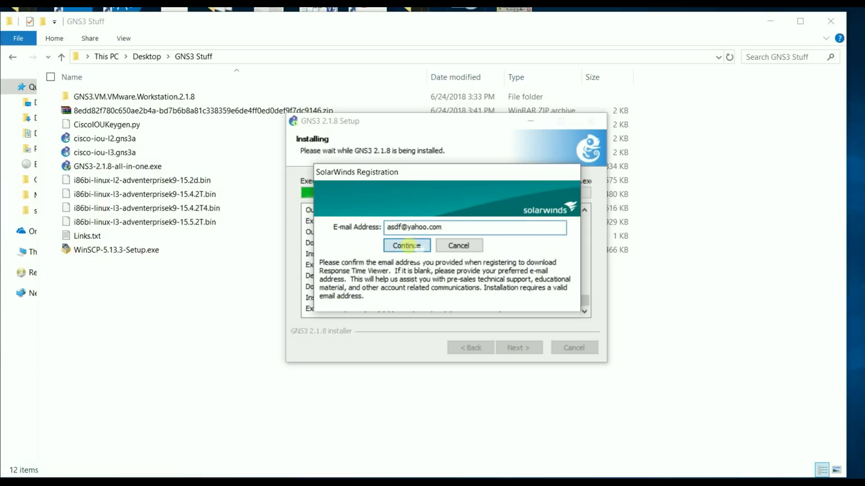
{"action": "left_click", "coordinate": [407, 246]}
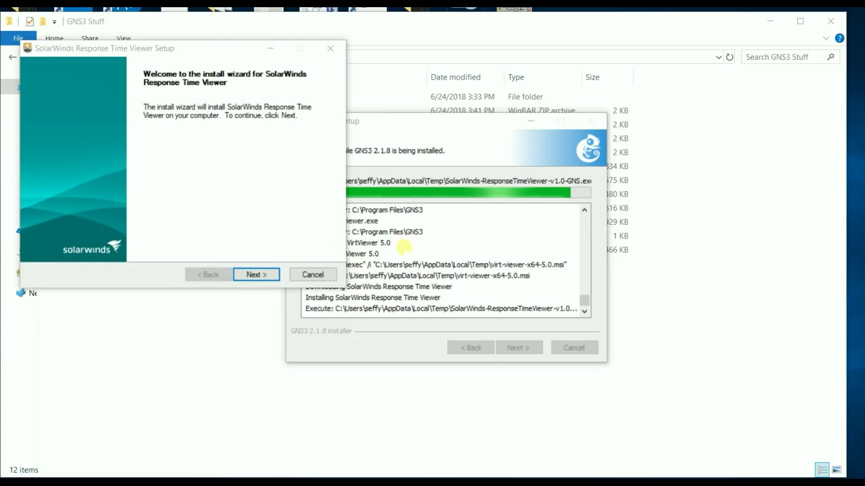
{"action": "left_click", "coordinate": [259, 275]}
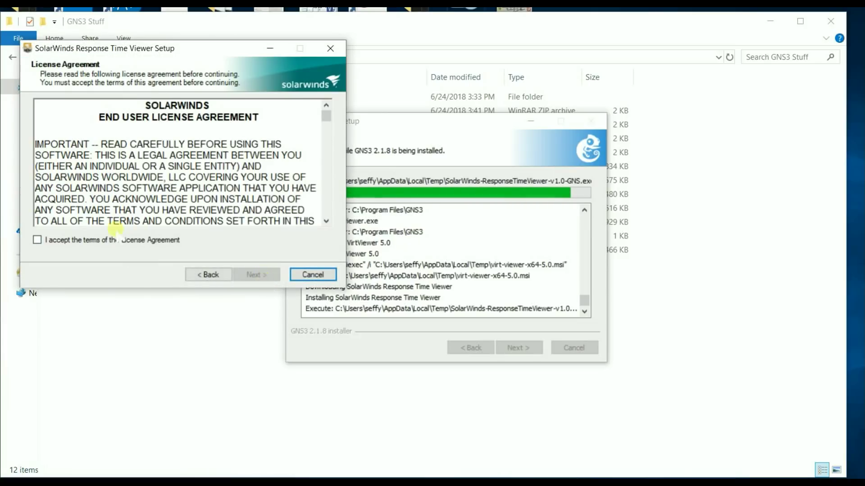
{"action": "left_click", "coordinate": [129, 242]}
{"action": "left_click", "coordinate": [260, 275]}
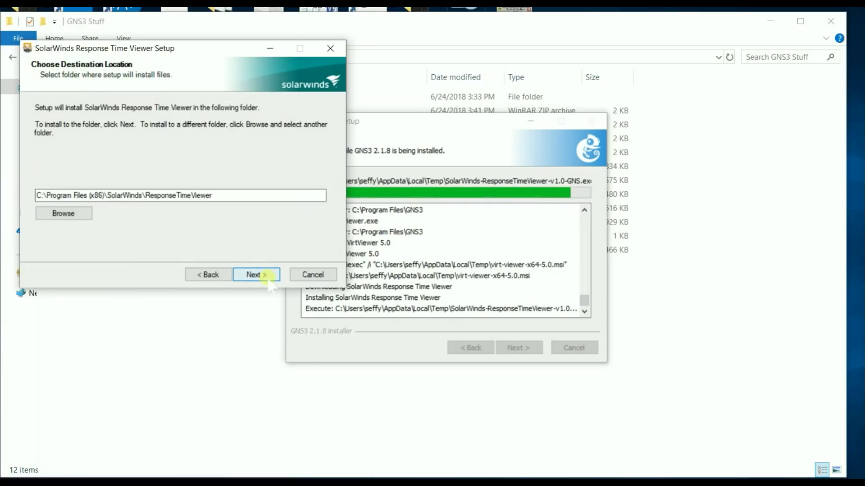
{"action": "left_click", "coordinate": [267, 275]}
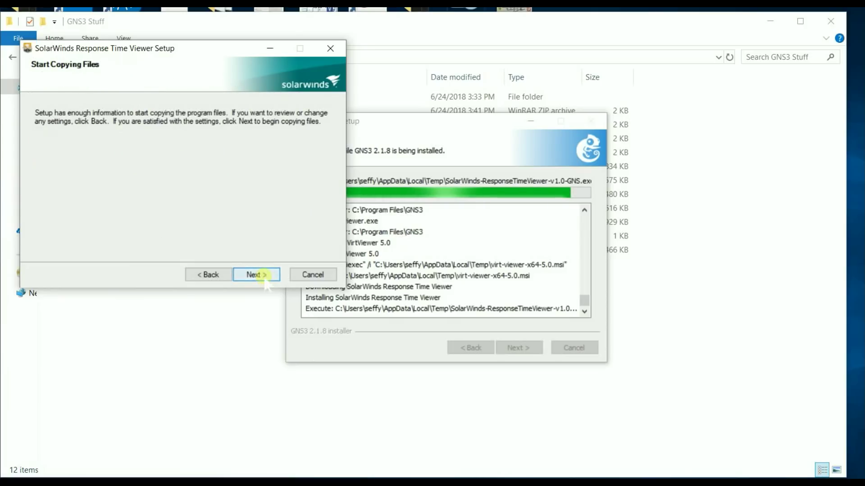
{"action": "left_click", "coordinate": [265, 276]}
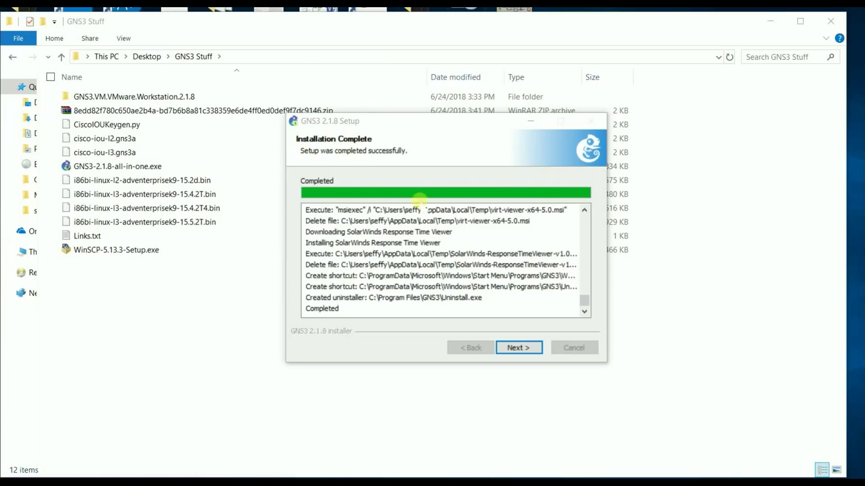
- Decline the free Solarwinds Standard Toolset license in GNS3 setup and close the Response Time Viewer window
{"action": "left_click", "coordinate": [526, 348]}
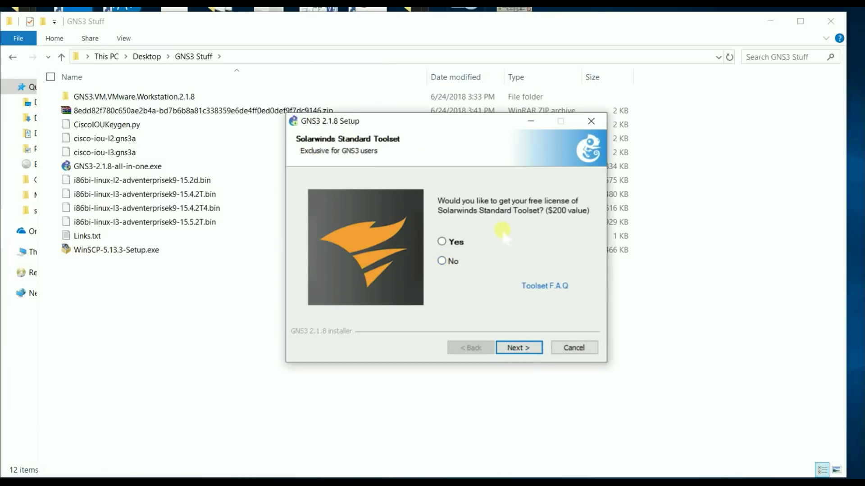
{"action": "left_click", "coordinate": [442, 262]}
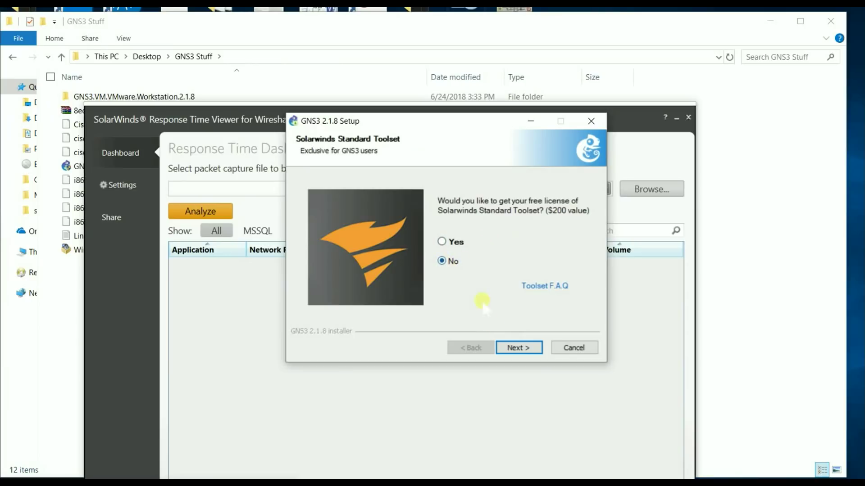
{"action": "left_click", "coordinate": [522, 350]}
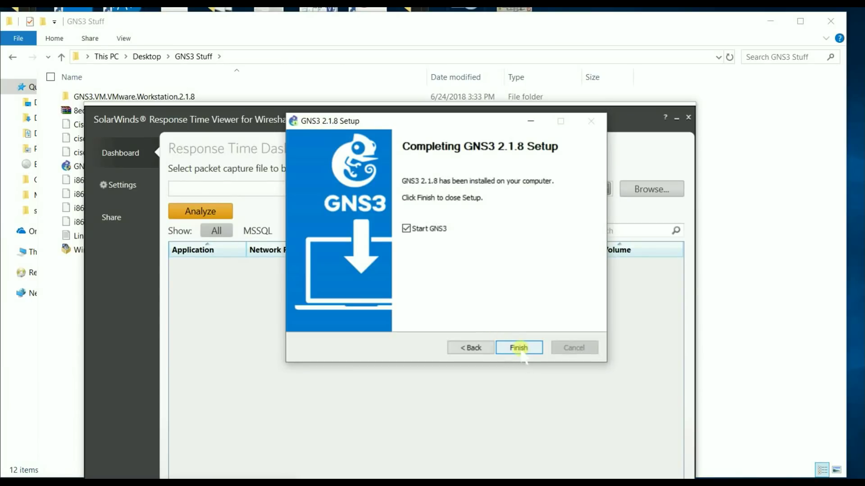
{"action": "left_click", "coordinate": [679, 126]}
{"action": "left_click", "coordinate": [688, 118]}
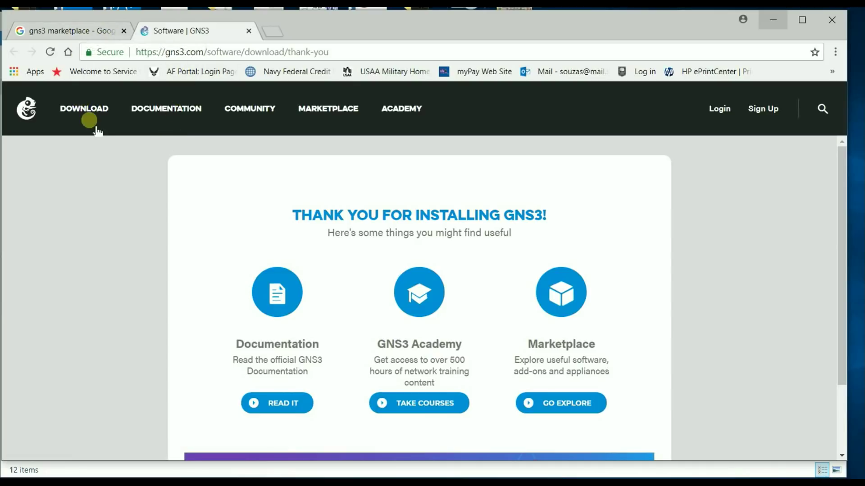
- Download the GNS3 VM version 2.1.8 for VMware Workstation from the GNS3 website and minimize the browser
{"action": "left_click", "coordinate": [97, 120]}
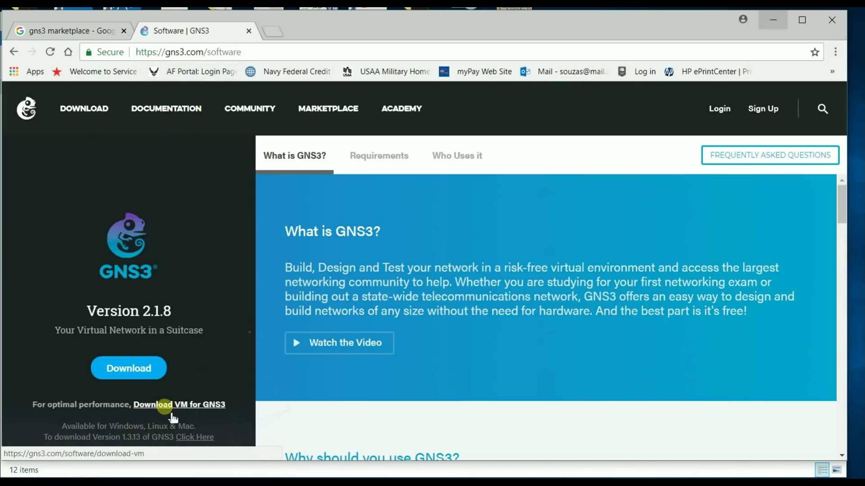
{"action": "left_click", "coordinate": [208, 409]}
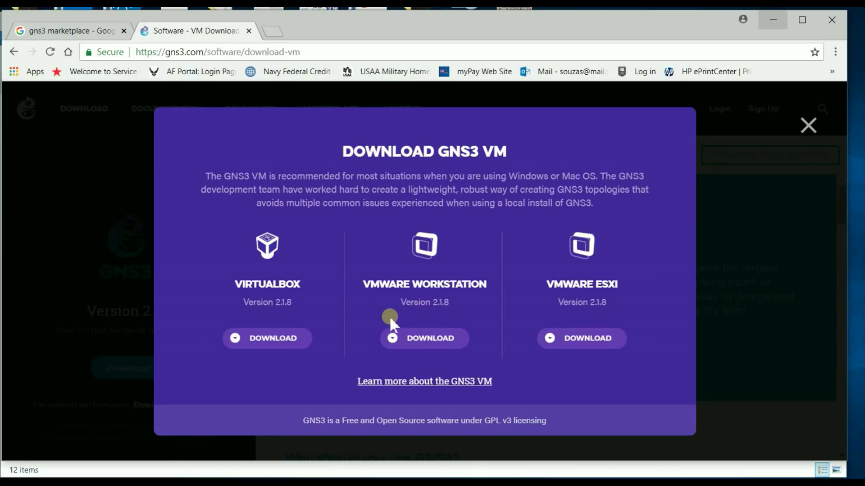
{"action": "left_click", "coordinate": [430, 345]}
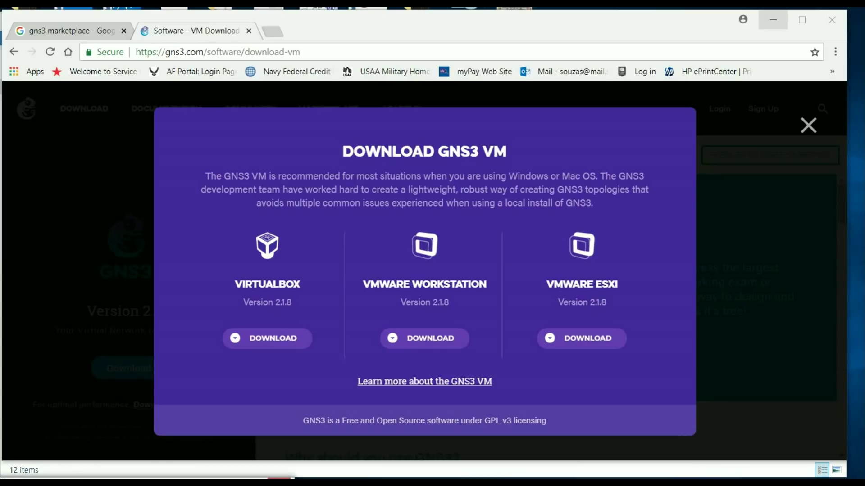
{"action": "left_click", "coordinate": [772, 21]}
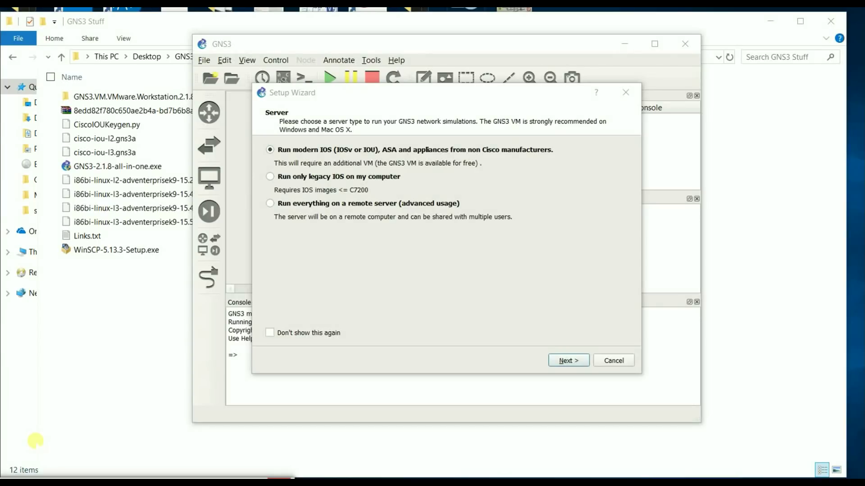
{"action": "left_click", "coordinate": [153, 338]}
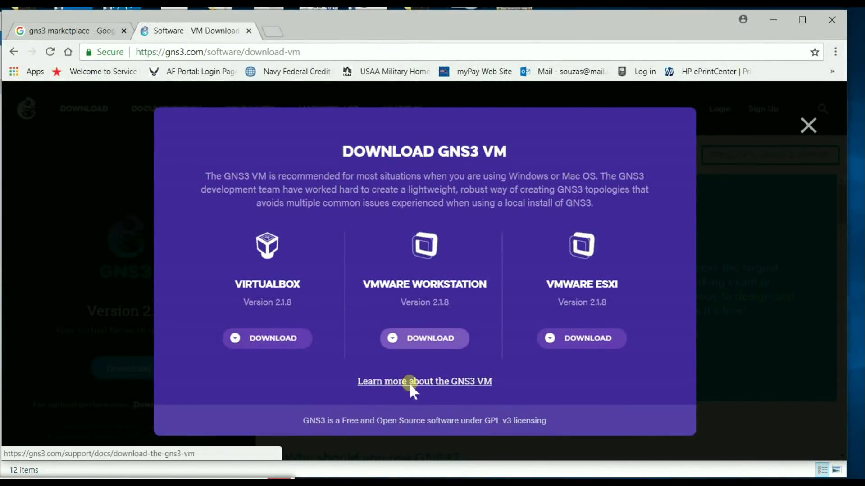
{"action": "left_click", "coordinate": [774, 20]}
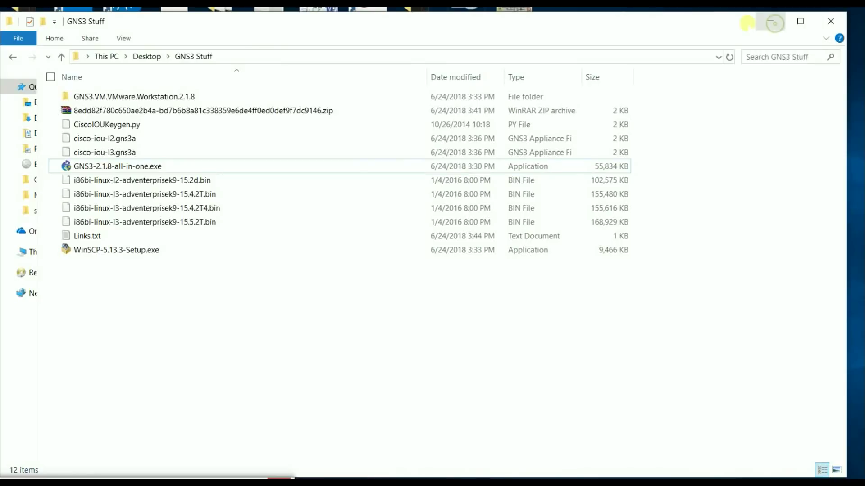
- In VMware Workstation 12 Player, import GNS3 VM.ova from GNS3 Stuff's GNS3.VM.VMware.Workstation.2.1.8 folder as GNS3 VM with the default storage path
{"action": "double_click", "coordinate": [177, 96]}
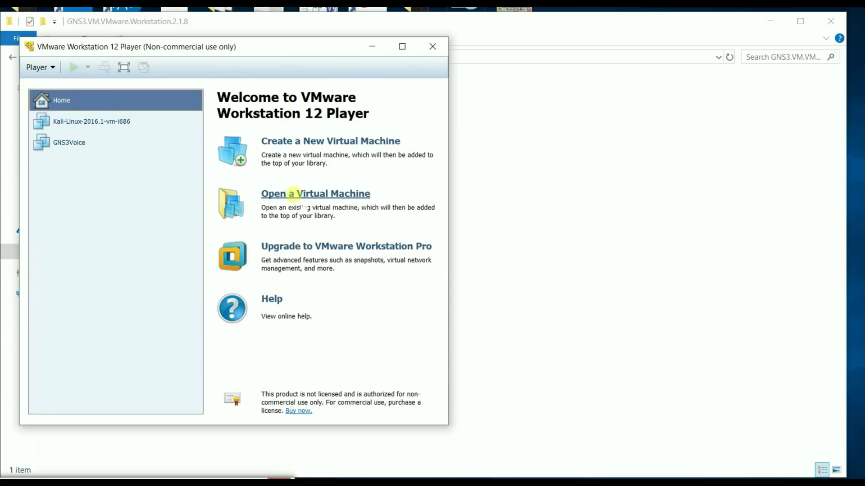
{"action": "left_click", "coordinate": [293, 193]}
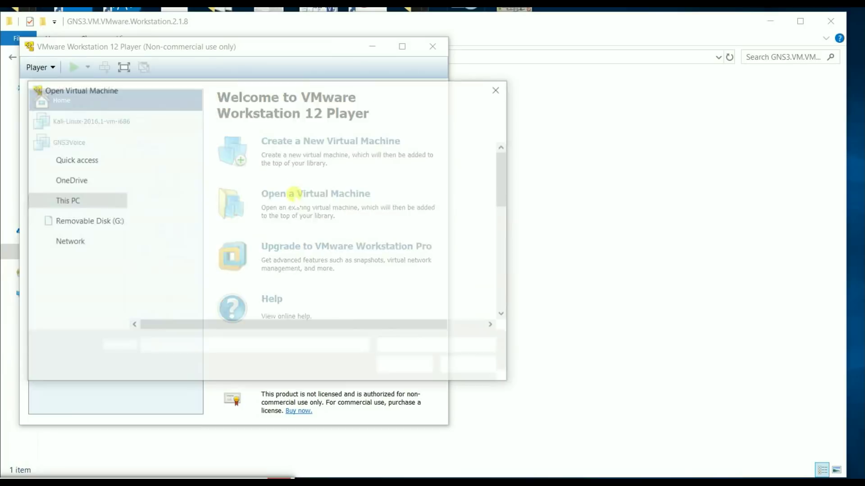
{"action": "left_click", "coordinate": [92, 179]}
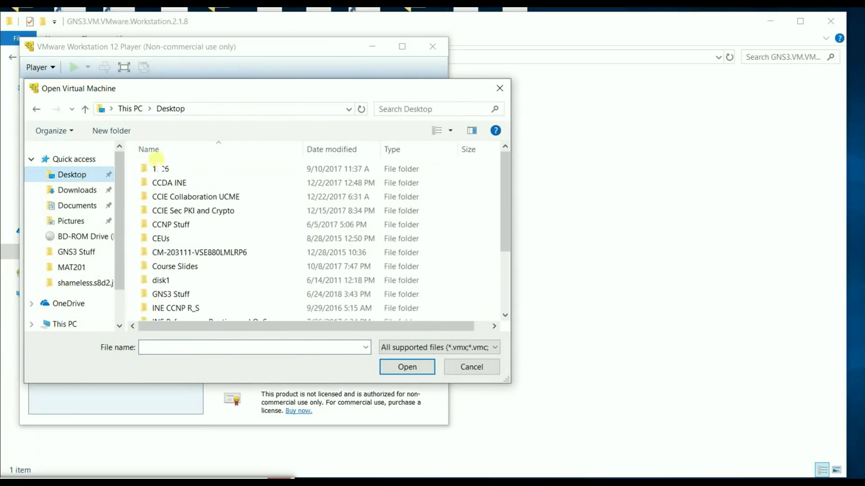
{"action": "scroll", "coordinate": [209, 244], "scroll_direction": "down", "scroll_amount": 2}
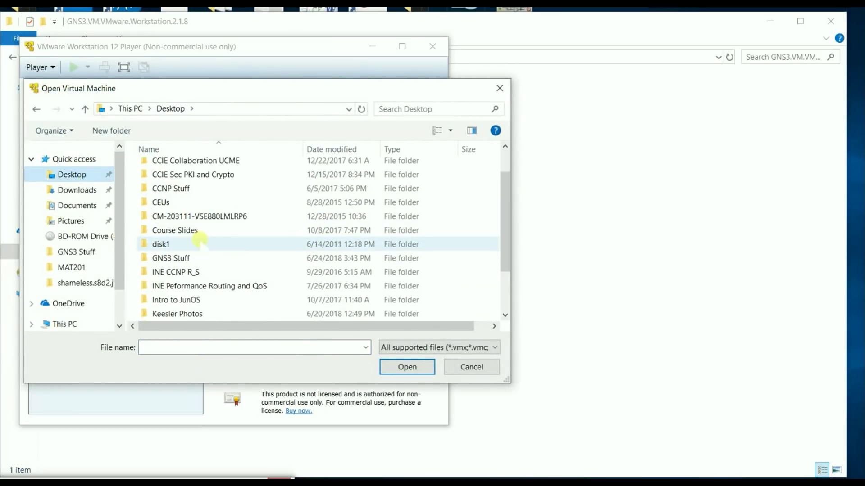
{"action": "double_click", "coordinate": [193, 217]}
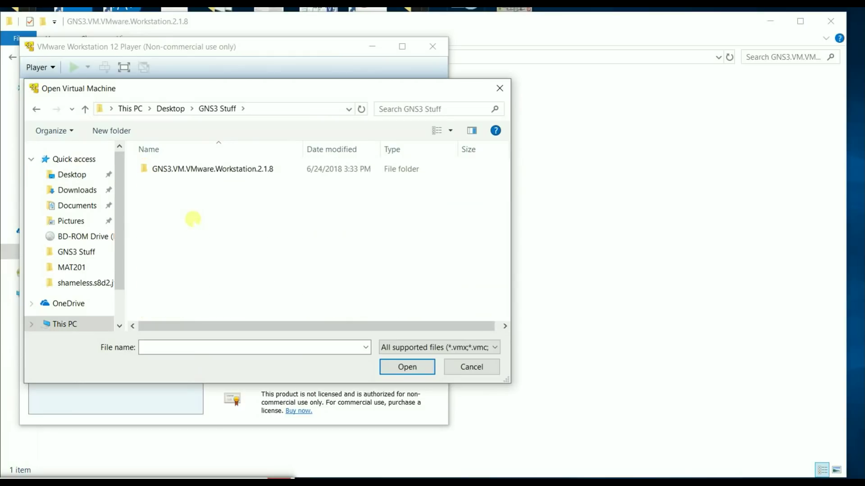
{"action": "double_click", "coordinate": [217, 170]}
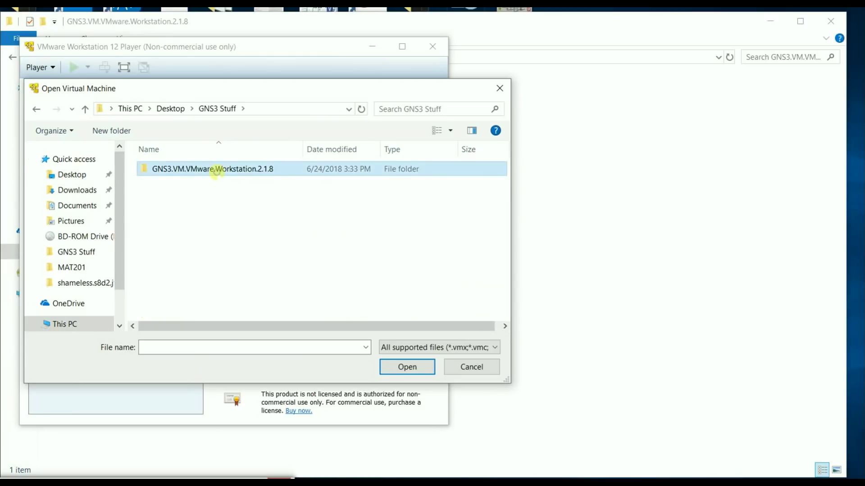
{"action": "left_click", "coordinate": [213, 170]}
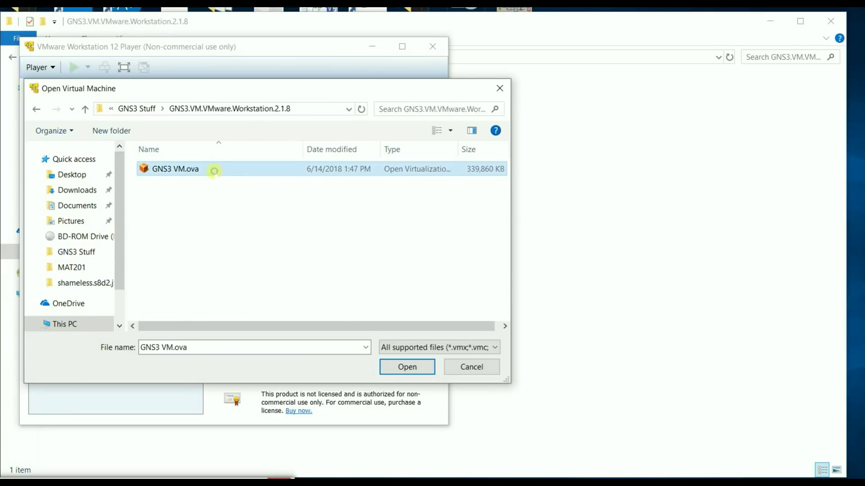
{"action": "left_click", "coordinate": [407, 366]}
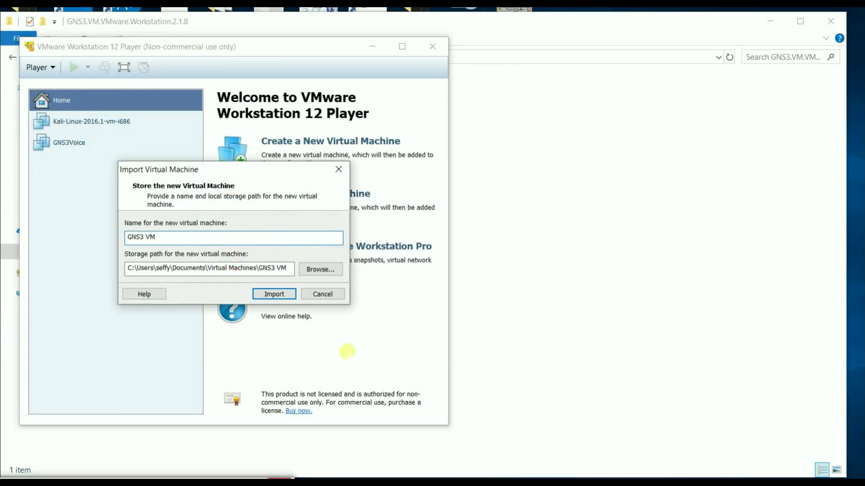
{"action": "left_click", "coordinate": [274, 293]}
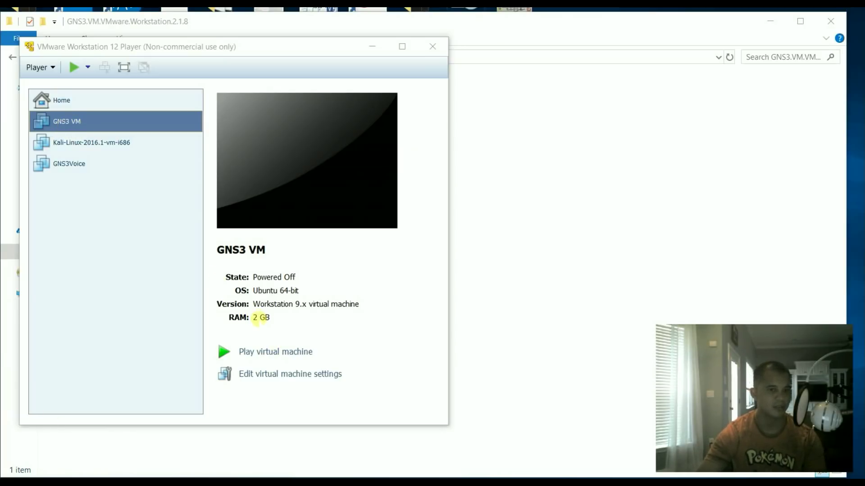
- Set the GNS3 VM's memory to 4096 MB, check its processor and NAT network adapter settings, and save the virtual machine settings
{"action": "left_click", "coordinate": [276, 374]}
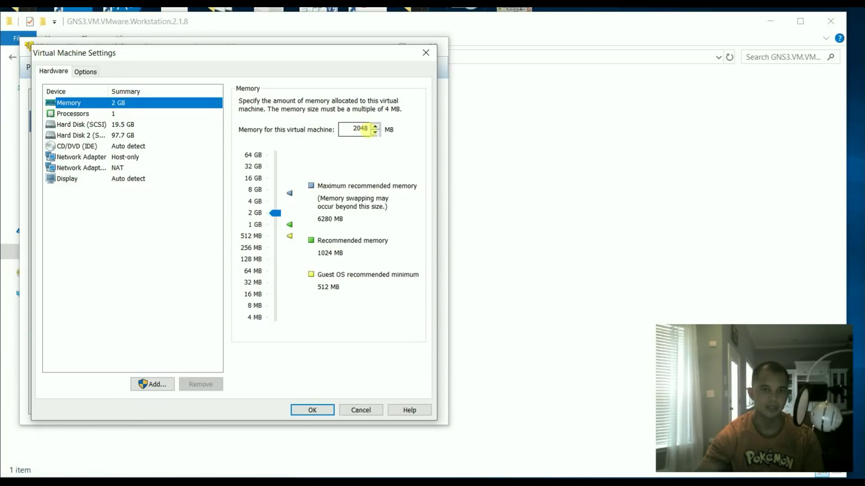
{"action": "double_click", "coordinate": [366, 130]}
{"action": "type", "text": "2084"}
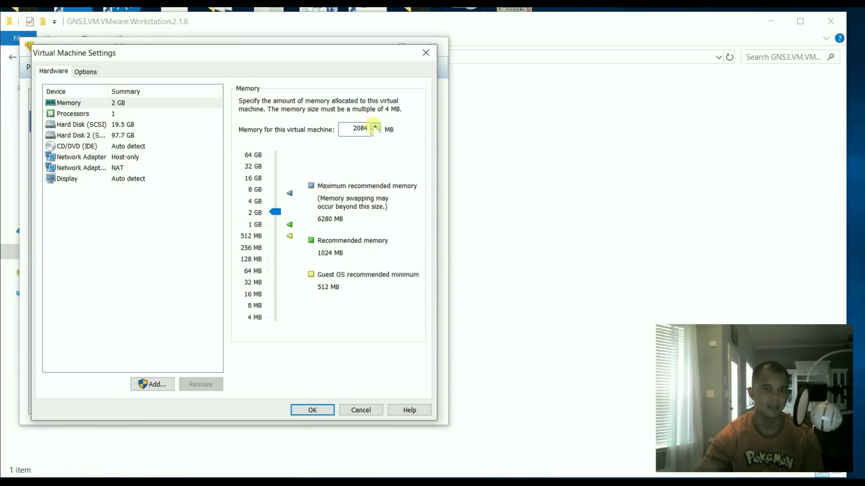
{"action": "left_click", "coordinate": [375, 126]}
{"action": "left_click", "coordinate": [375, 126]}
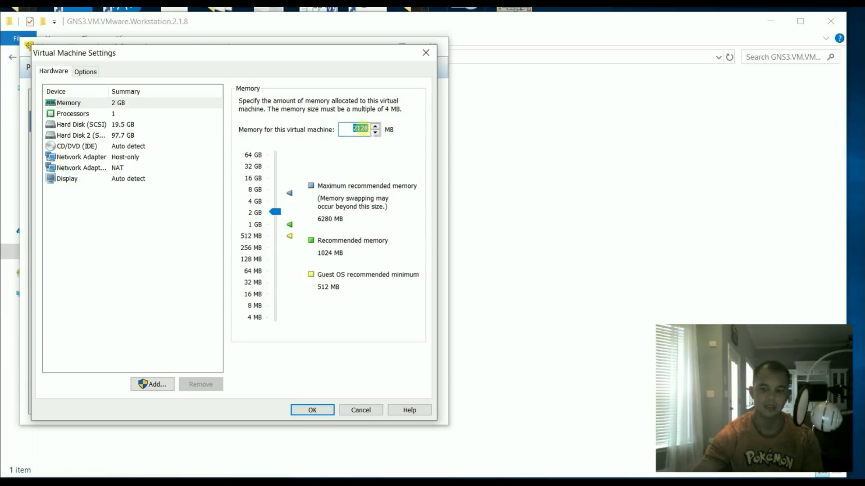
{"action": "type", "text": "4096"}
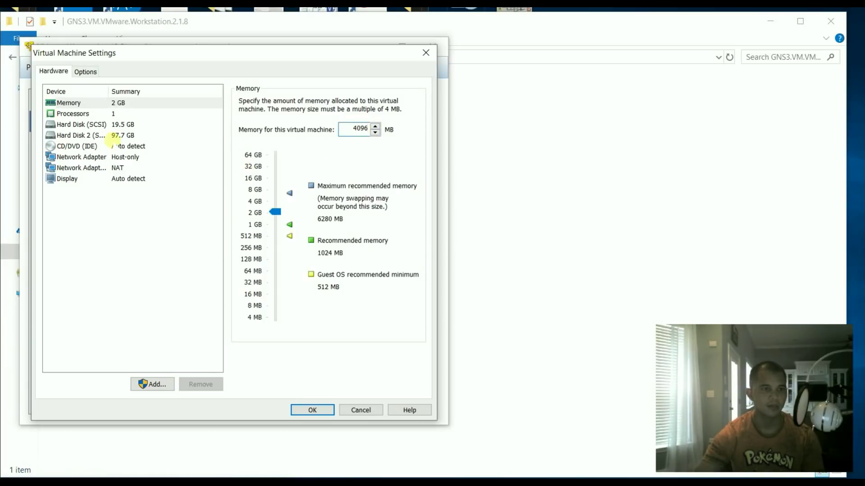
{"action": "left_click", "coordinate": [85, 114]}
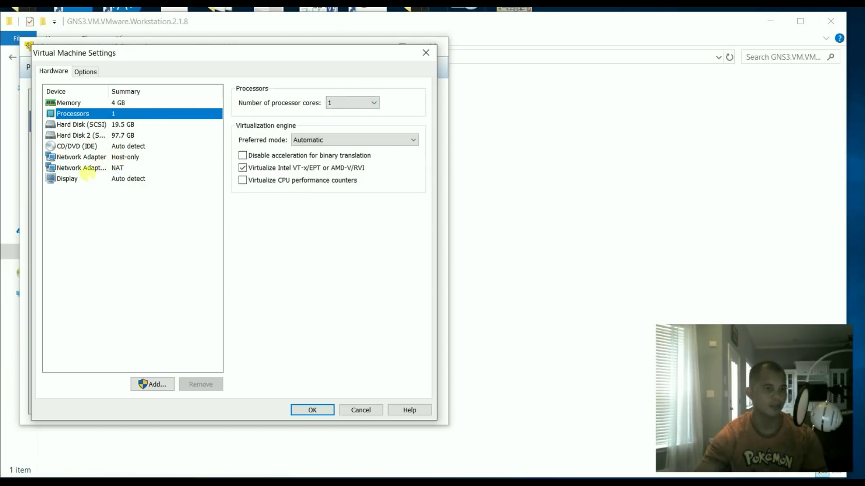
{"action": "left_click", "coordinate": [85, 168]}
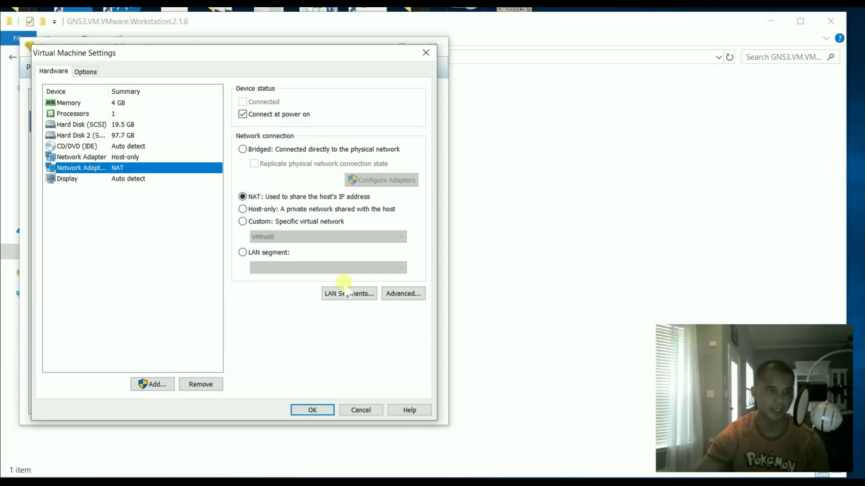
{"action": "left_click", "coordinate": [323, 409]}
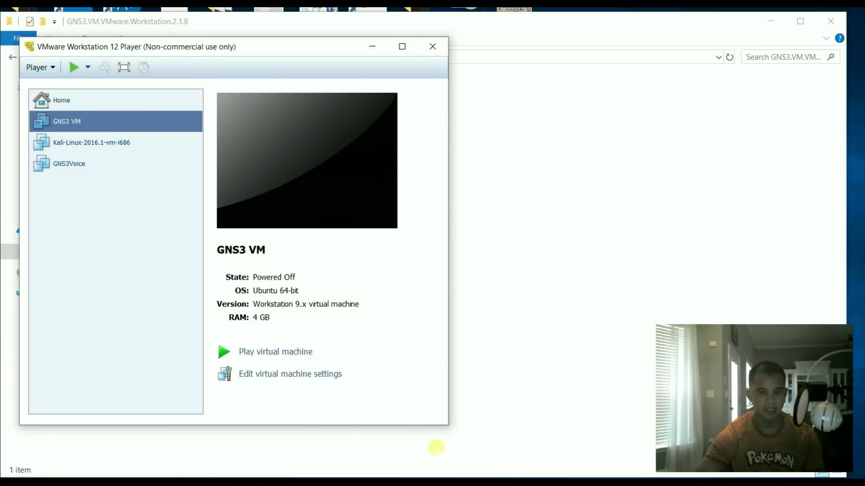
- Open GNS3 and try setting up the local server for modern IOS and appliances with host binding 127.0.0.1 and port 3080 TCP
{"action": "left_click", "coordinate": [417, 483]}
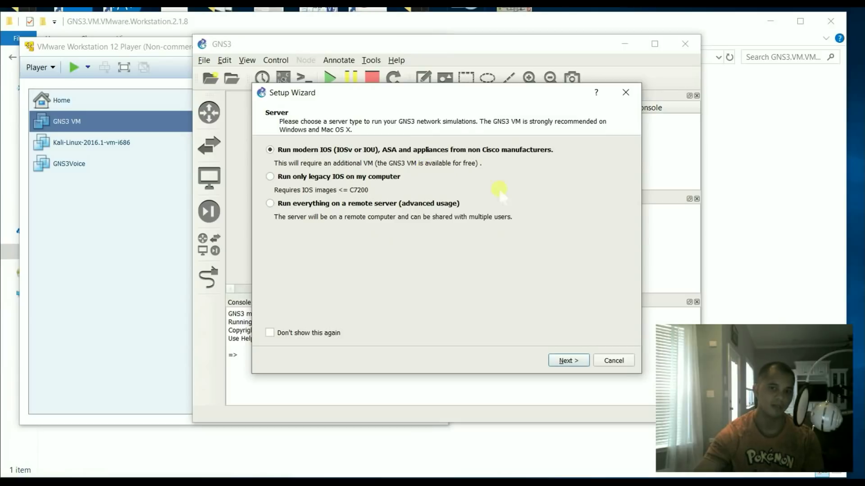
{"action": "left_click", "coordinate": [568, 360]}
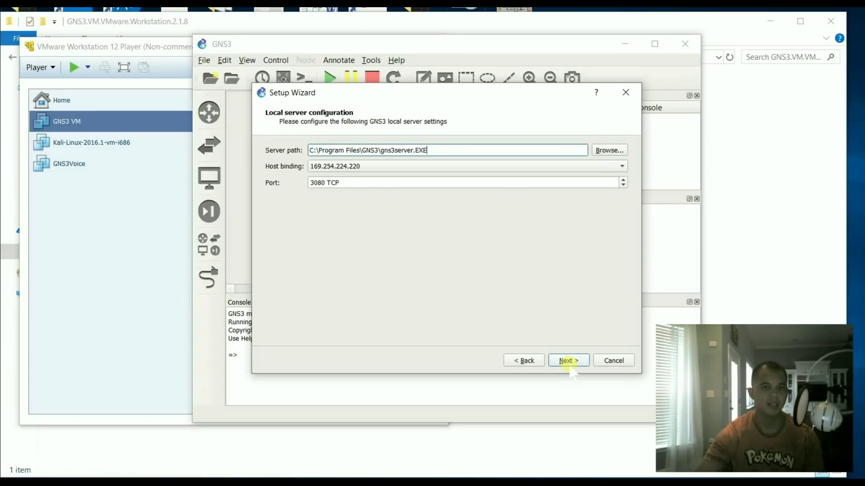
{"action": "left_click", "coordinate": [361, 167]}
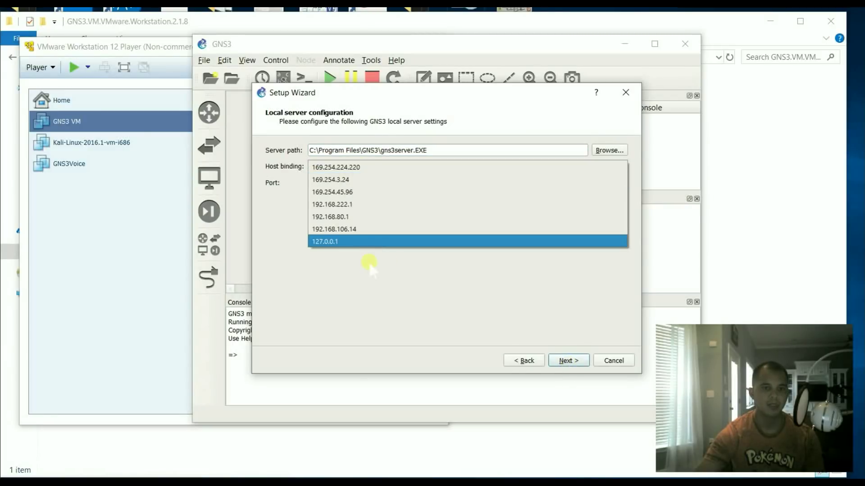
{"action": "left_click", "coordinate": [368, 242]}
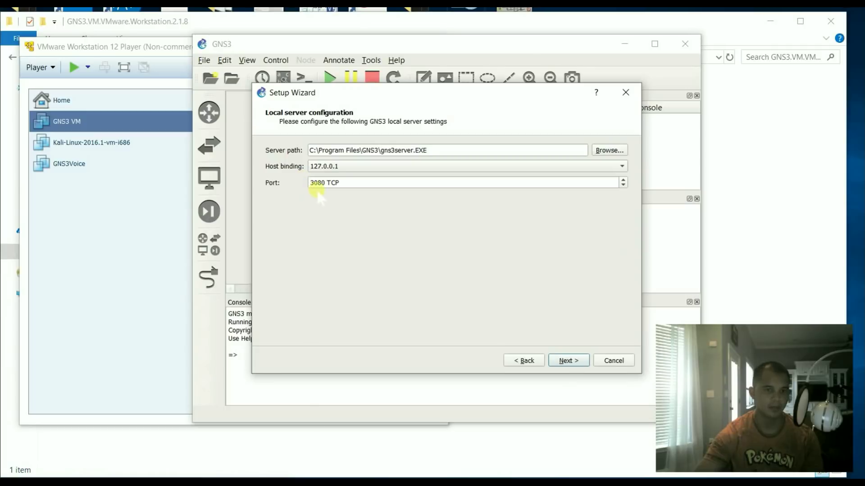
{"action": "left_click", "coordinate": [568, 364]}
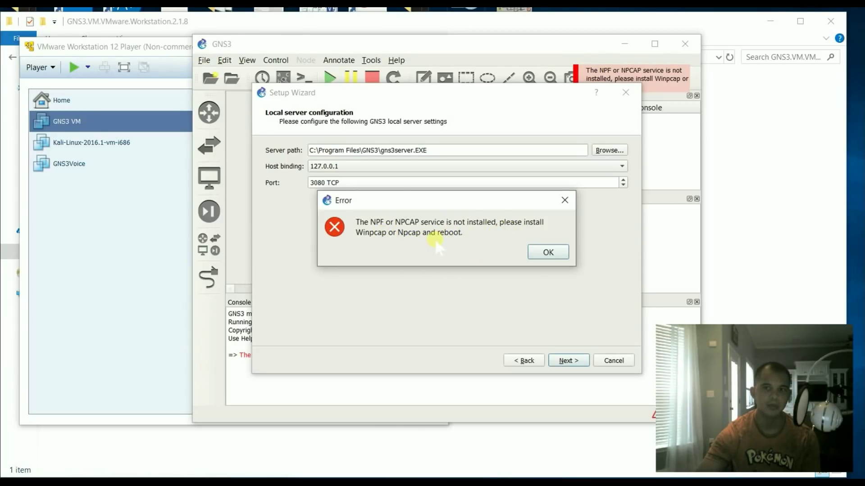
{"action": "left_click", "coordinate": [548, 253]}
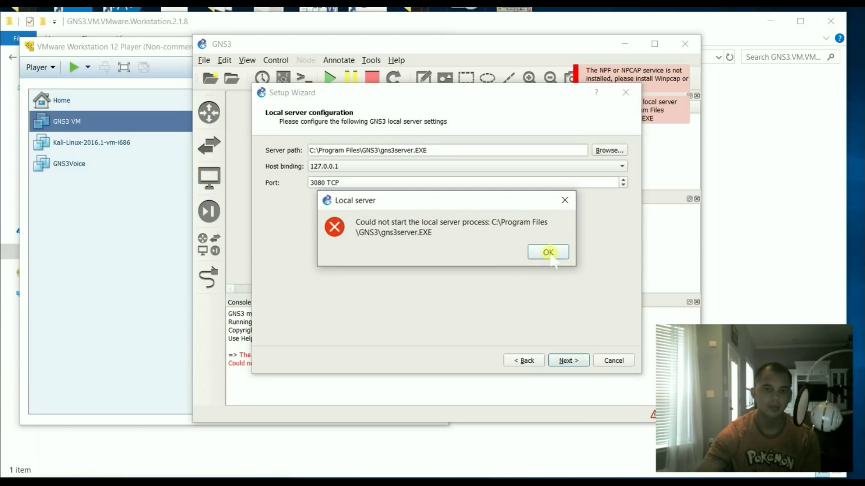
{"action": "left_click", "coordinate": [548, 253]}
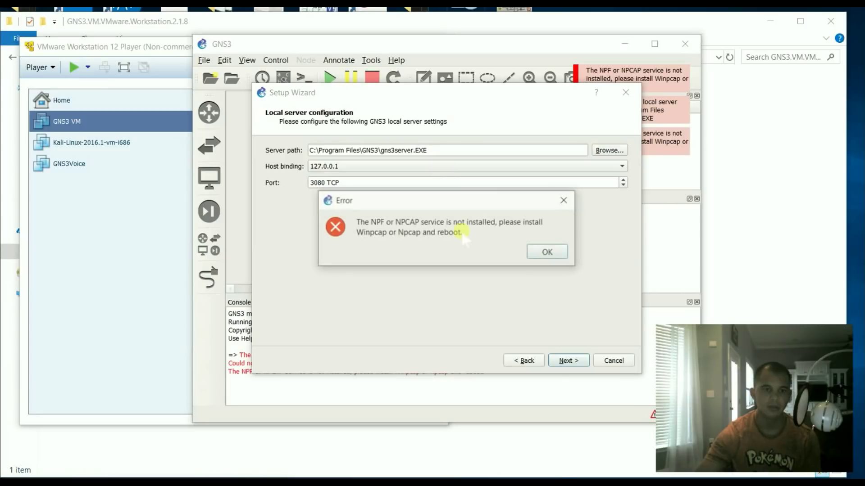
{"action": "left_click", "coordinate": [546, 251]}
{"action": "left_click", "coordinate": [548, 252]}
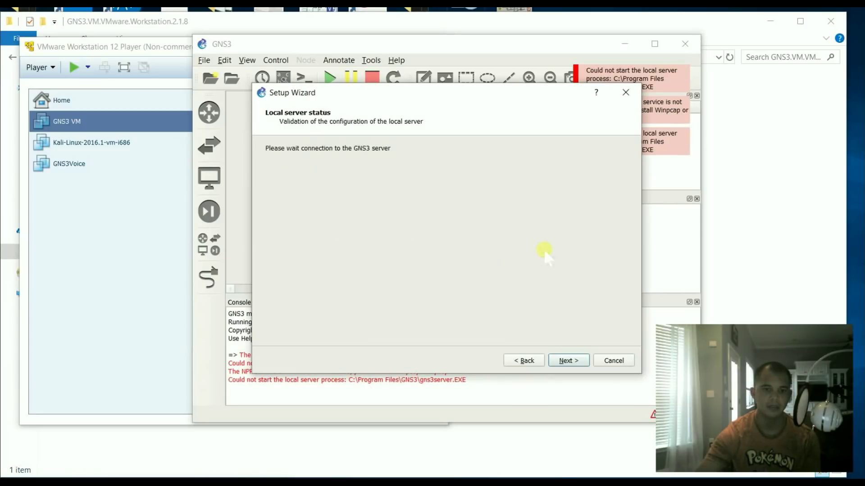
{"action": "left_click", "coordinate": [567, 360]}
{"action": "left_click", "coordinate": [567, 361]}
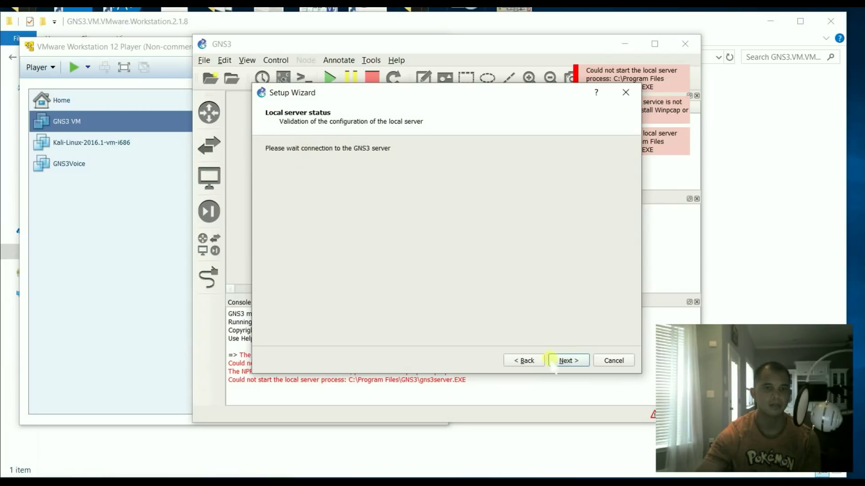
{"action": "left_click", "coordinate": [565, 360]}
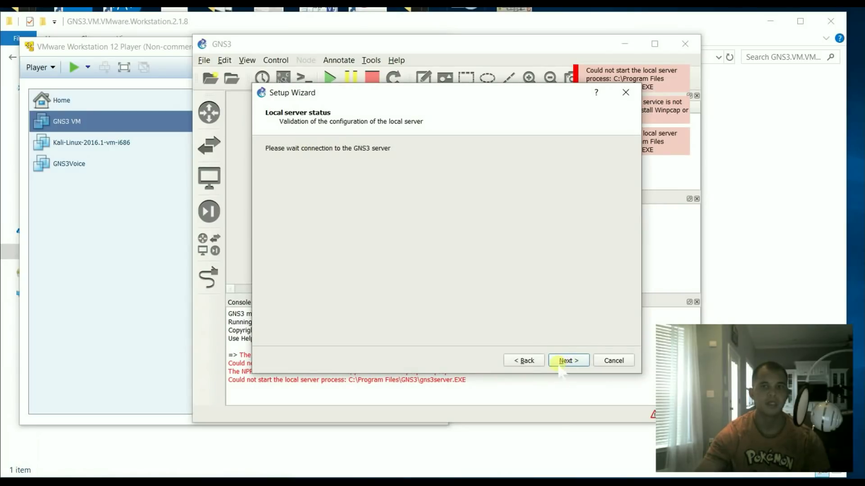
{"action": "left_click", "coordinate": [563, 363]}
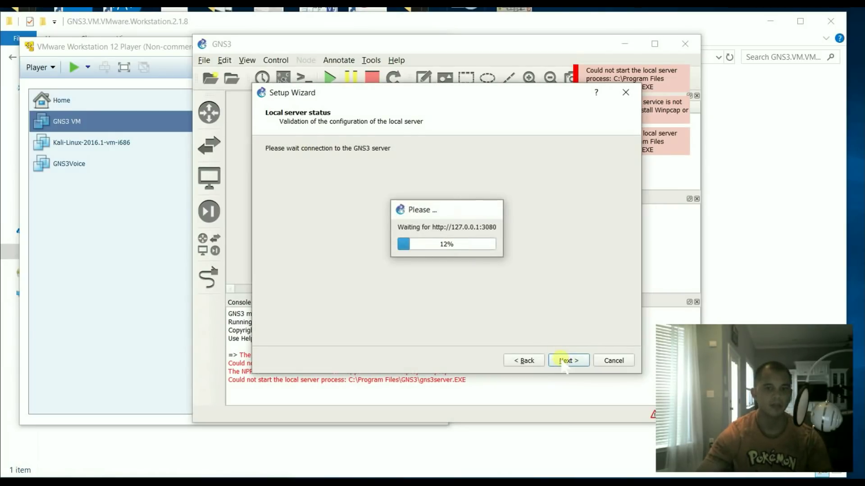
{"action": "left_click", "coordinate": [566, 361]}
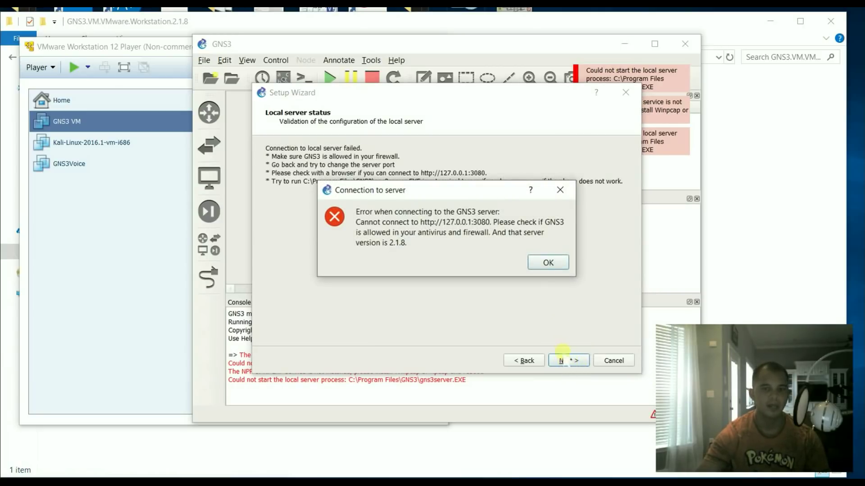
{"action": "left_click", "coordinate": [545, 268]}
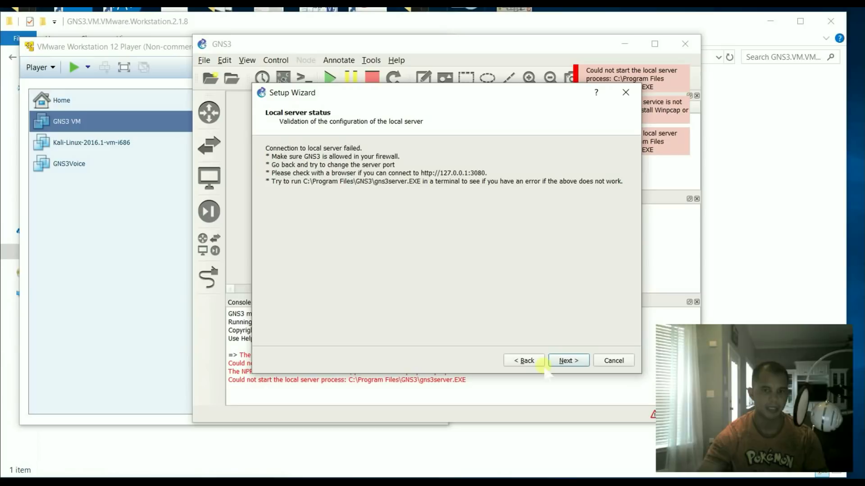
{"action": "left_click", "coordinate": [568, 361]}
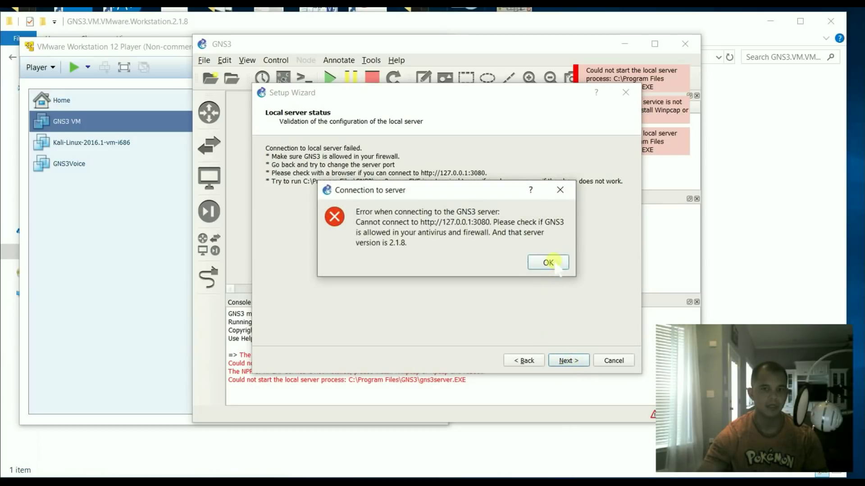
{"action": "left_click", "coordinate": [548, 263]}
- Return to the local server configuration and try host binding 169.254.224.220 with port 3080 TCP
{"action": "left_click", "coordinate": [524, 361]}
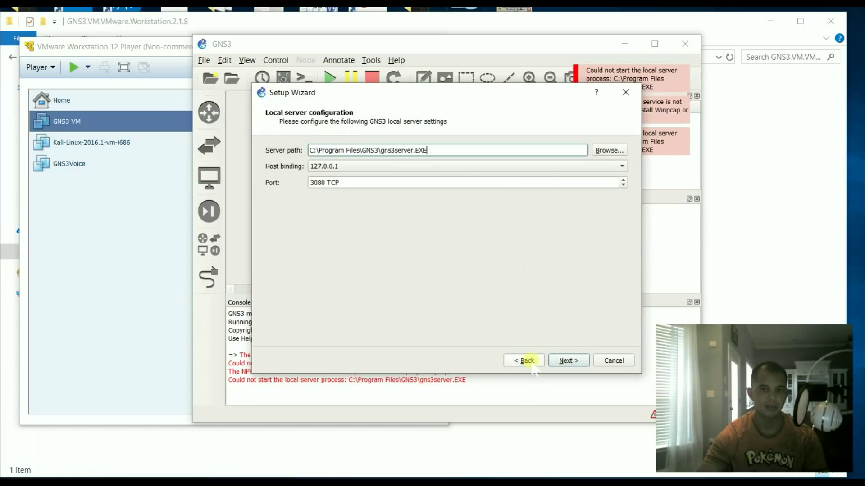
{"action": "left_click", "coordinate": [621, 166]}
{"action": "left_click", "coordinate": [618, 168]}
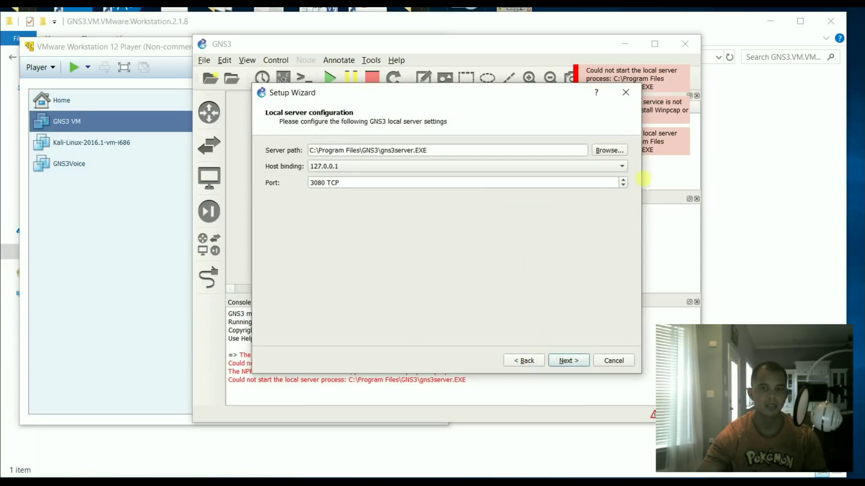
{"action": "left_click", "coordinate": [623, 186]}
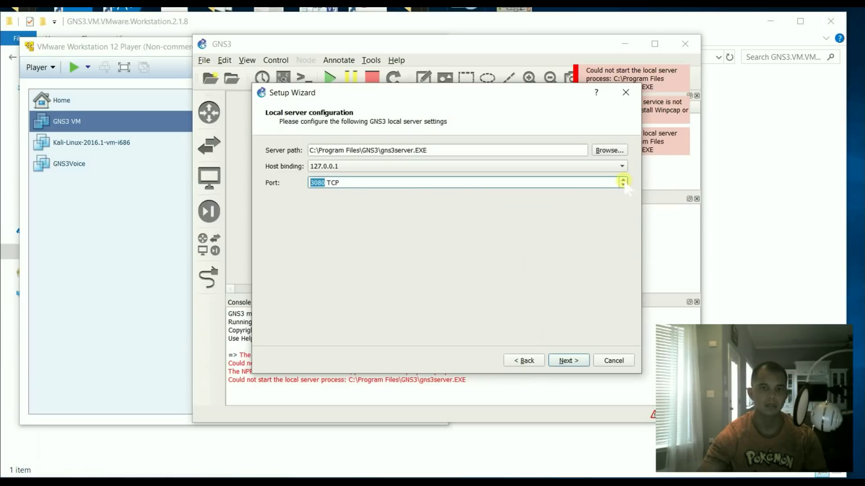
{"action": "left_click", "coordinate": [491, 167]}
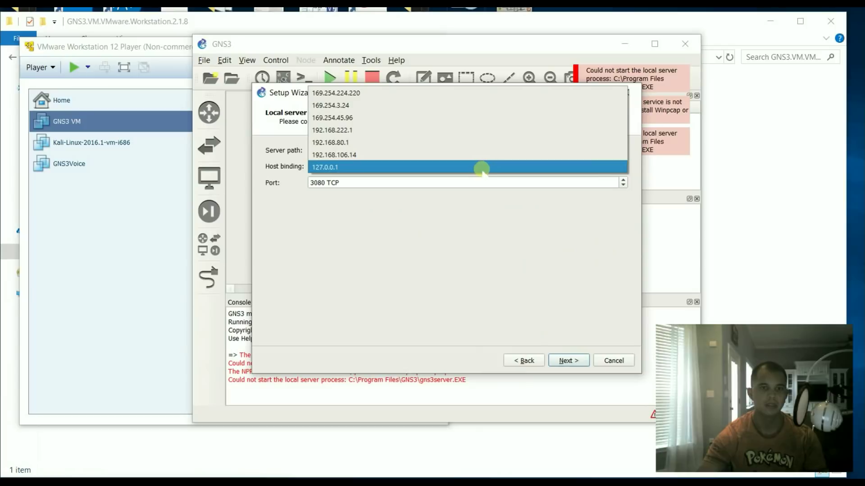
{"action": "left_click", "coordinate": [430, 92]}
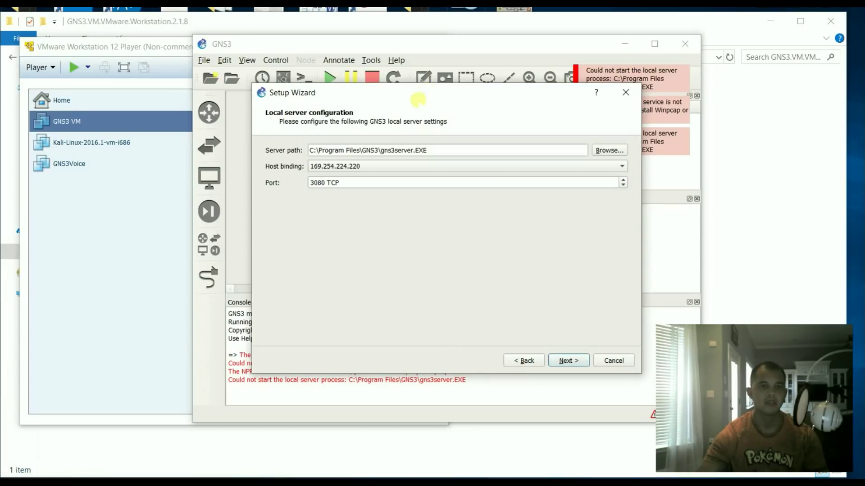
{"action": "left_click", "coordinate": [575, 360]}
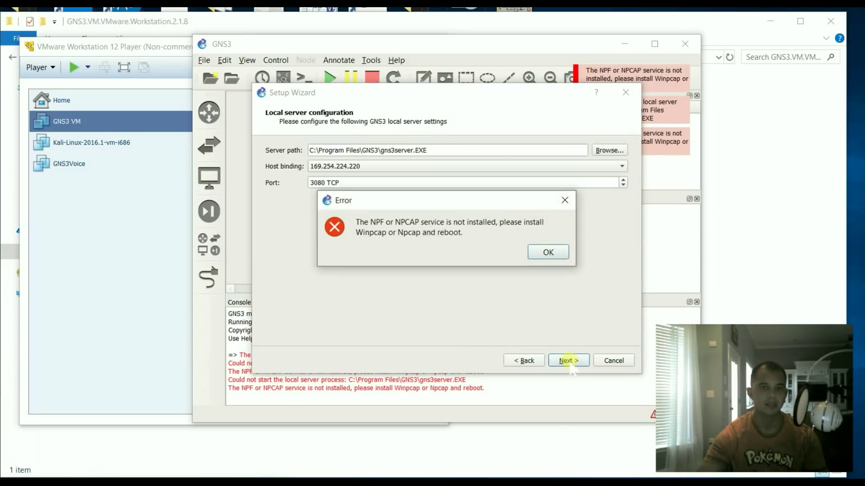
{"action": "left_click", "coordinate": [548, 253]}
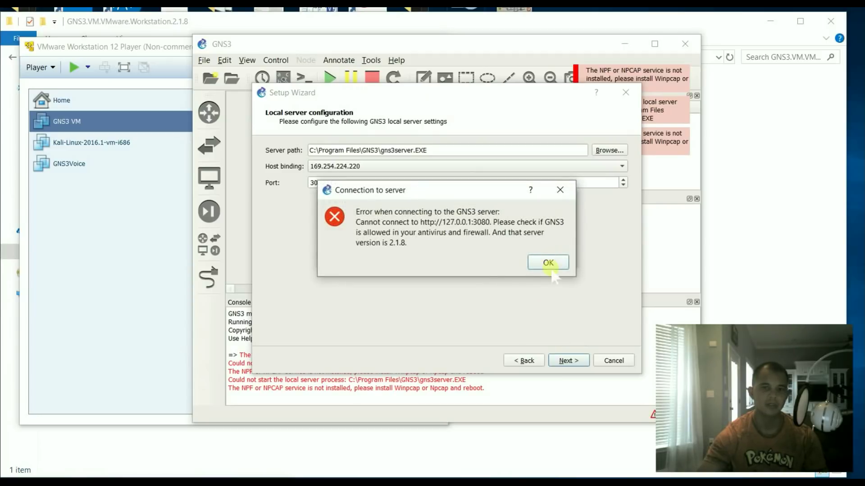
{"action": "left_click", "coordinate": [548, 263]}
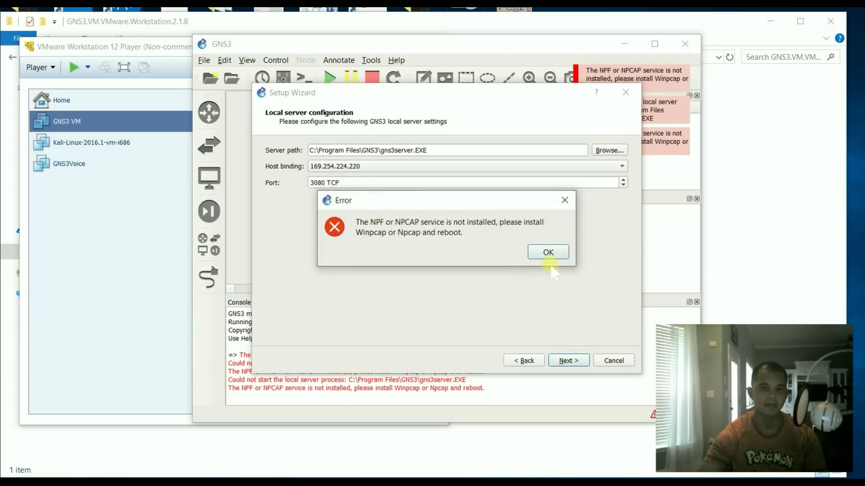
{"action": "left_click", "coordinate": [547, 253]}
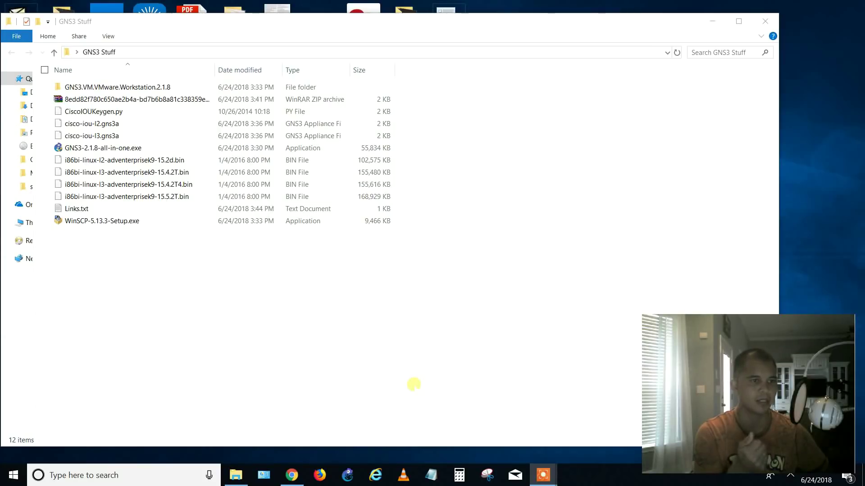
- Launch GNS3 again to restart its setup wizard
{"action": "left_click", "coordinate": [349, 477]}
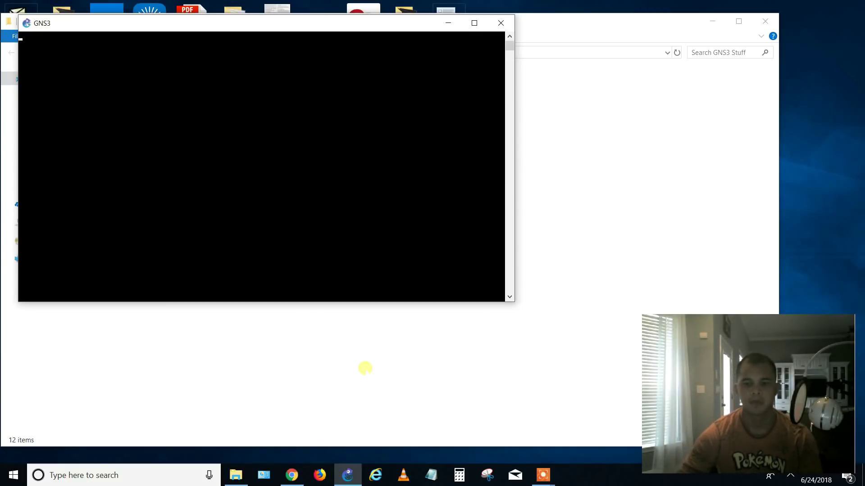
{"action": "mouse_move", "coordinate": [545, 483]}
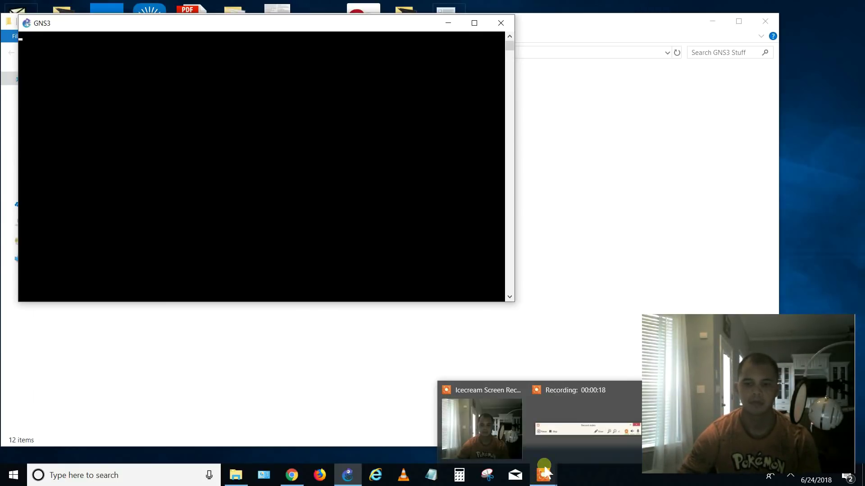
{"action": "left_click", "coordinate": [561, 438]}
{"action": "left_click_drag", "start_coordinate": [475, 439], "coordinate": [233, 430]}
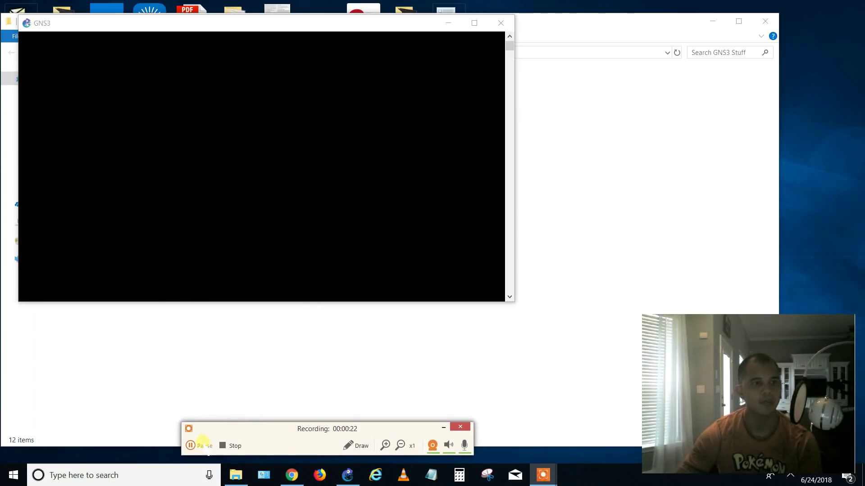
{"action": "left_click", "coordinate": [199, 447]}
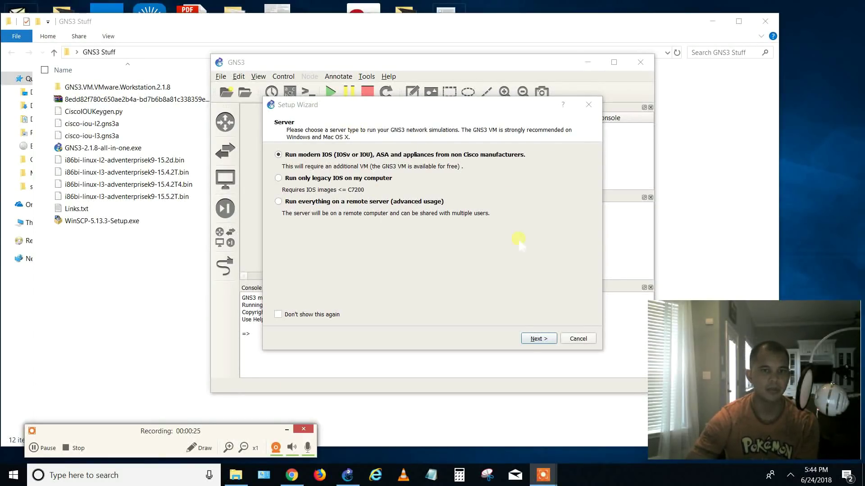
- Try setting up the local server for modern IOS and appliances with host binding 127.0.0.1 and port 3080 TCP
{"action": "left_click", "coordinate": [536, 339]}
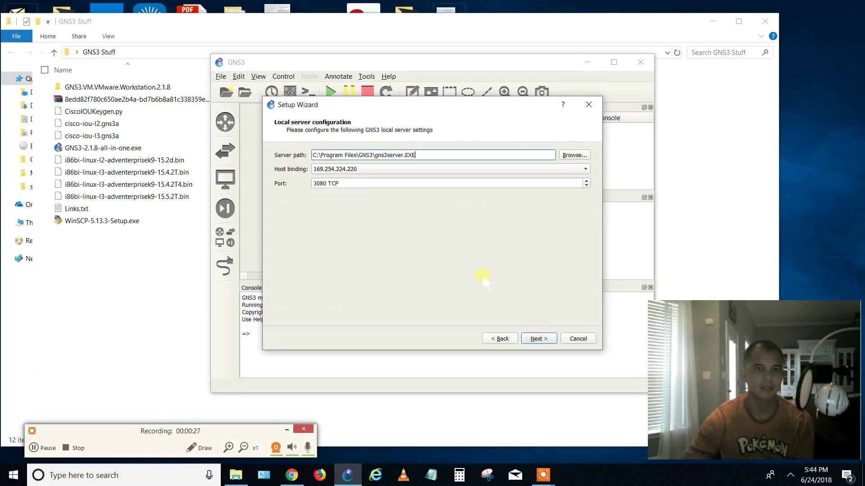
{"action": "left_click", "coordinate": [412, 170]}
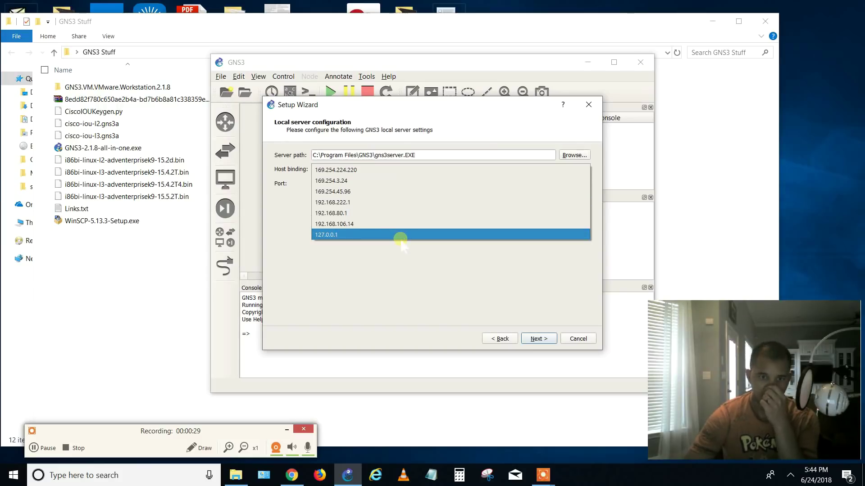
{"action": "left_click", "coordinate": [399, 236]}
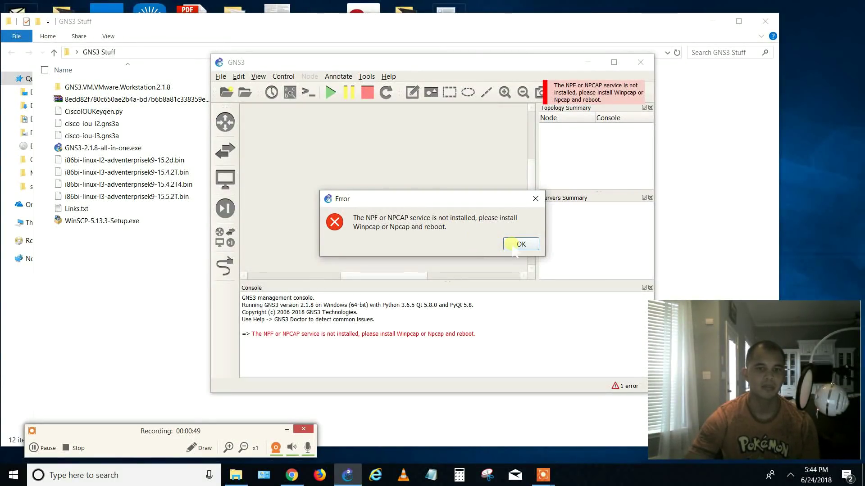
{"action": "left_click", "coordinate": [521, 244]}
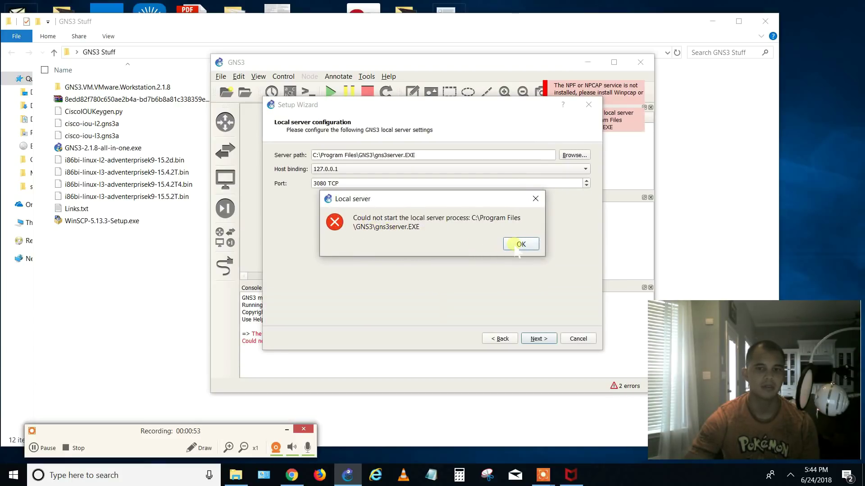
{"action": "left_click", "coordinate": [518, 245]}
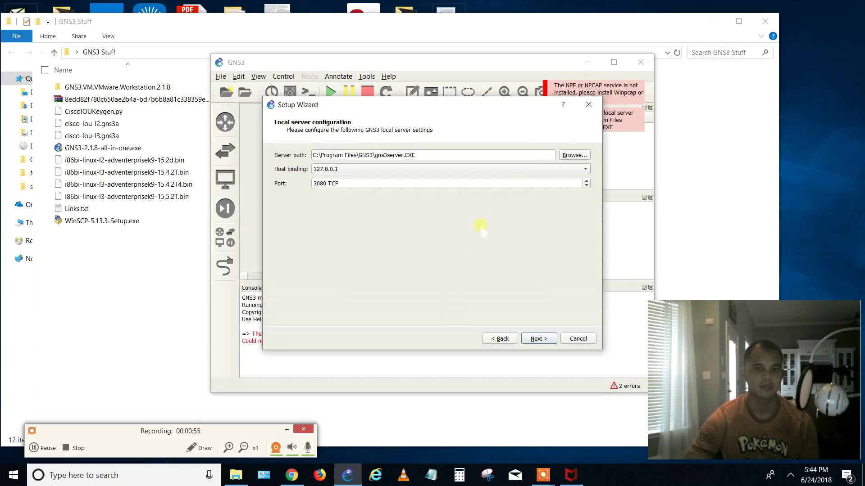
- Cancel the setup wizard, dismissing its error messages, and try to close GNS3
{"action": "left_click", "coordinate": [577, 339]}
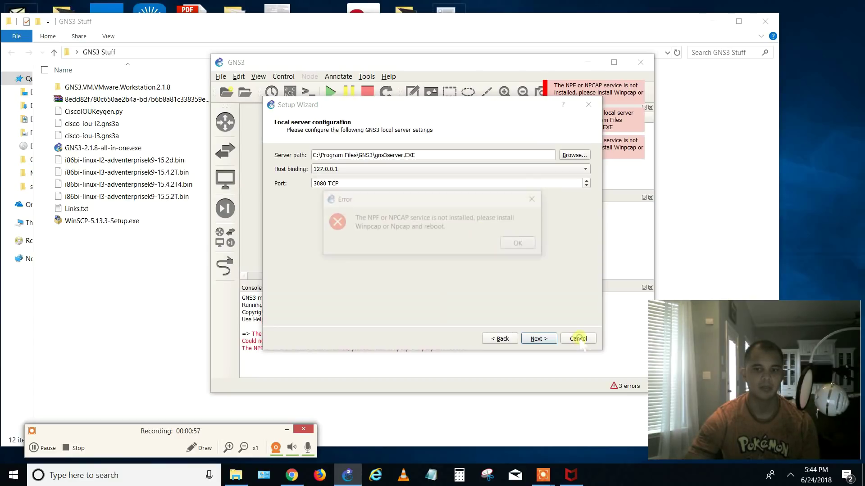
{"action": "left_click", "coordinate": [522, 245]}
{"action": "left_click", "coordinate": [523, 245]}
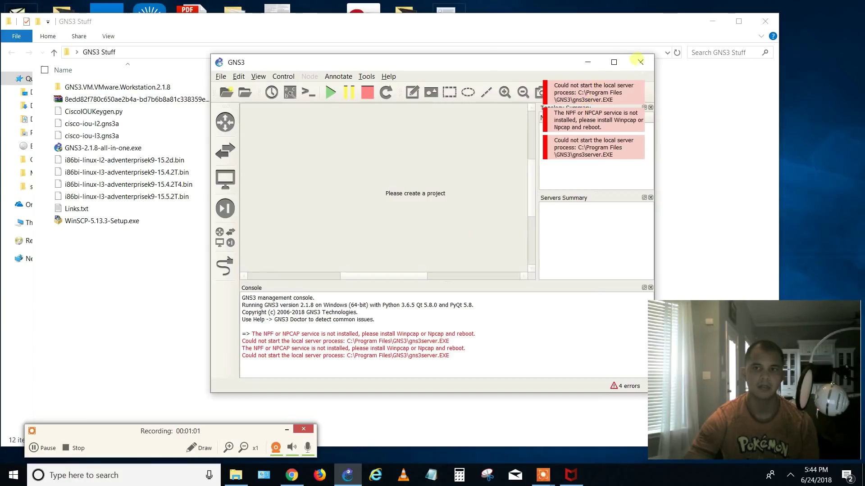
{"action": "right_click", "coordinate": [349, 475]}
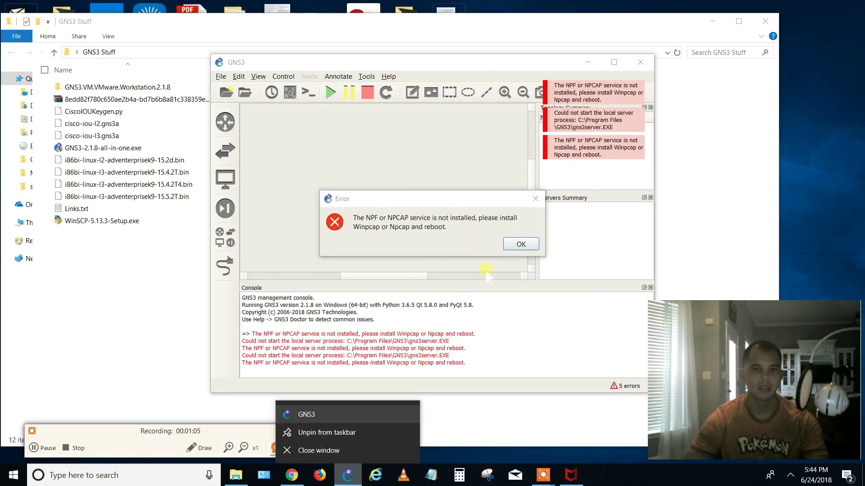
{"action": "left_click", "coordinate": [331, 450]}
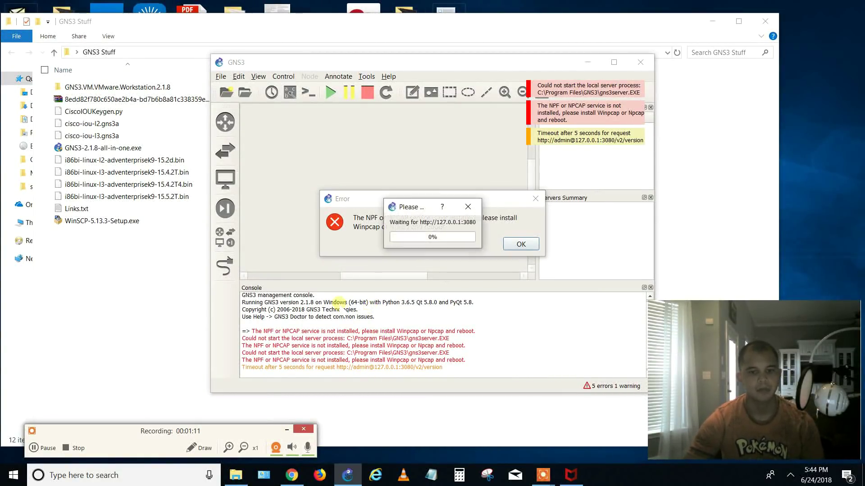
- Force-quit the GNS3 Network simulator from Task Manager and dismiss its remaining error dialogs
{"action": "key", "text": "ctrl+shift+Escape"}
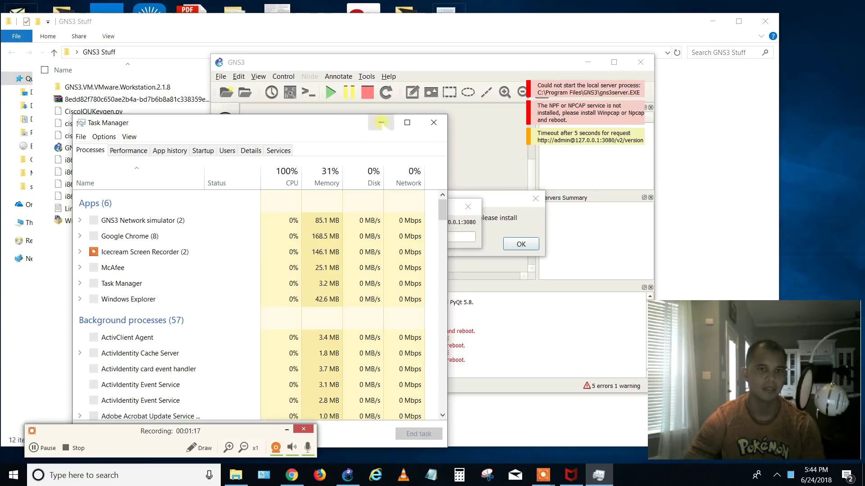
{"action": "left_click", "coordinate": [198, 221]}
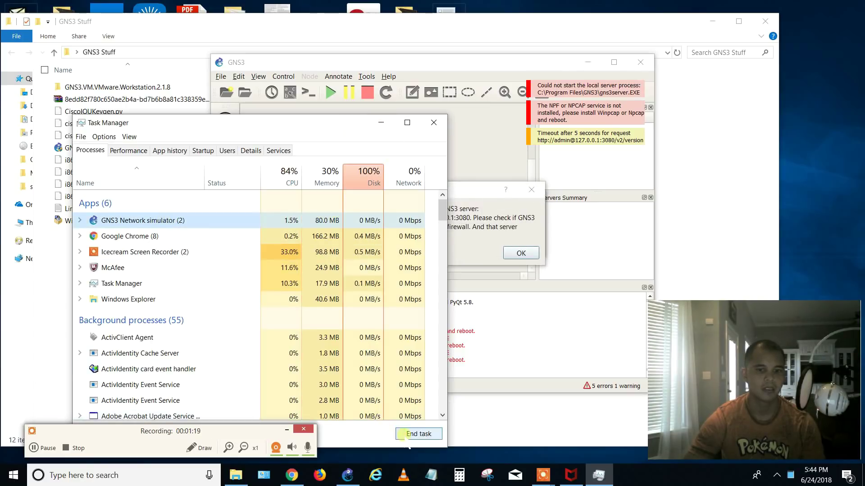
{"action": "left_click", "coordinate": [406, 435]}
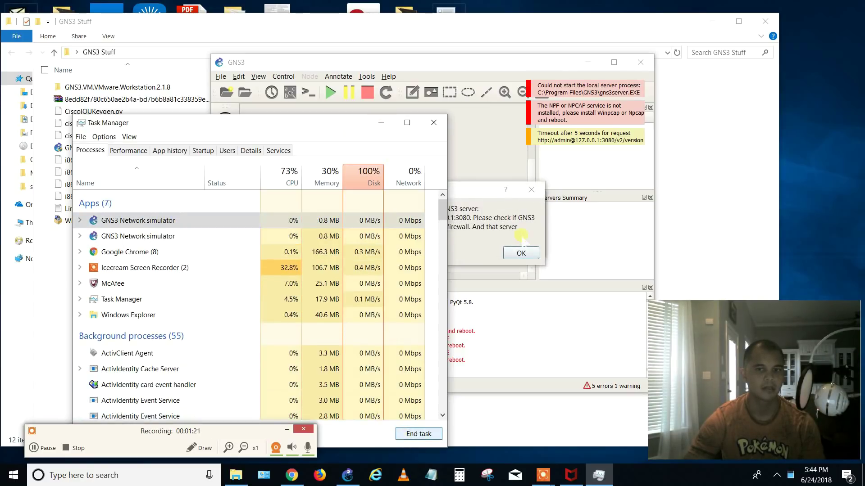
{"action": "left_click", "coordinate": [521, 253]}
{"action": "left_click", "coordinate": [547, 251]}
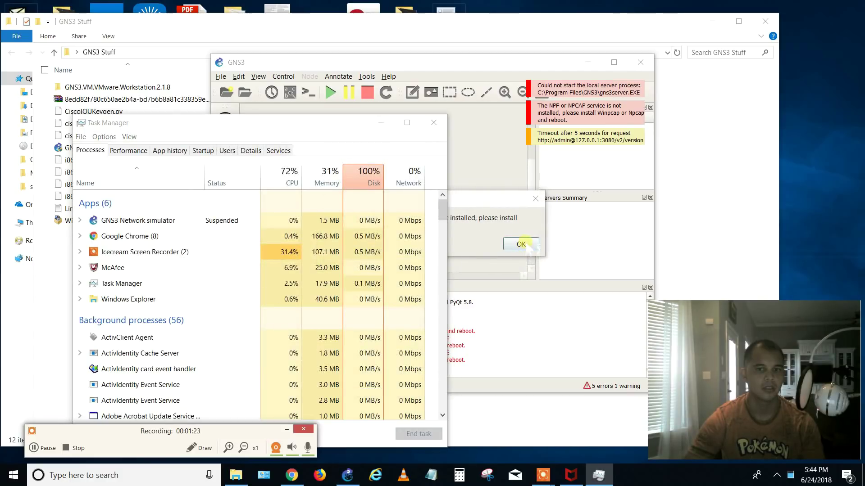
{"action": "left_click", "coordinate": [139, 219]}
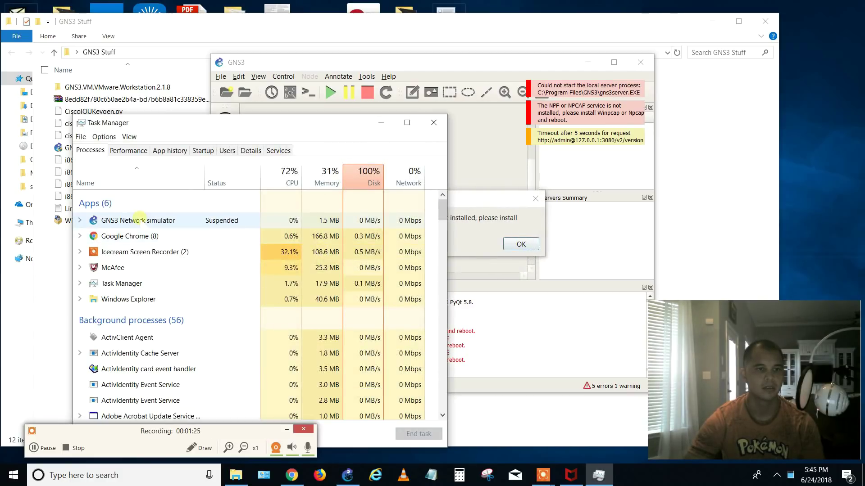
- Close McAfee Security Scan Plus, cancelling its running scan, and return to the GNS3 Stuff folder
{"action": "left_click", "coordinate": [570, 99]}
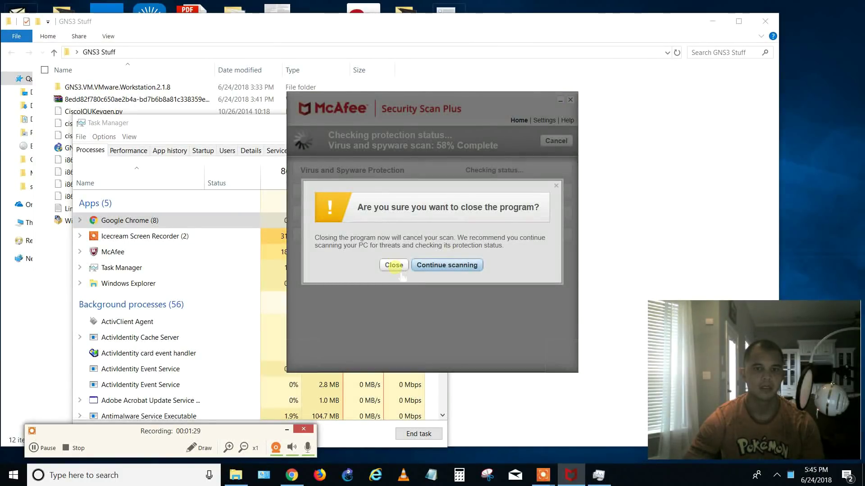
{"action": "left_click", "coordinate": [400, 273]}
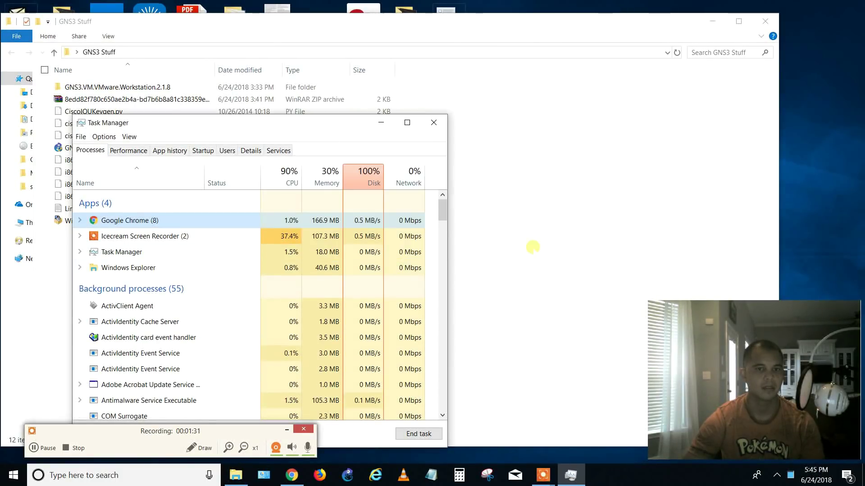
{"action": "left_click", "coordinate": [517, 266]}
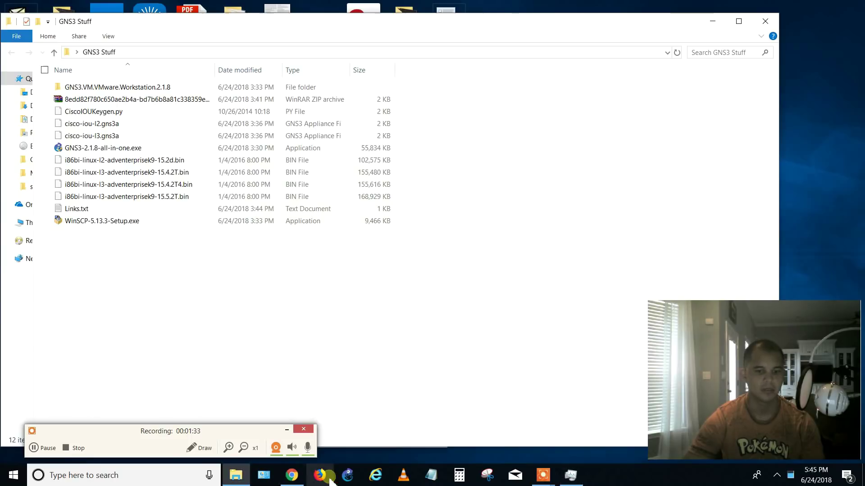
- Relaunch GNS3 to bring its setup wizard up again
{"action": "right_click", "coordinate": [349, 478]}
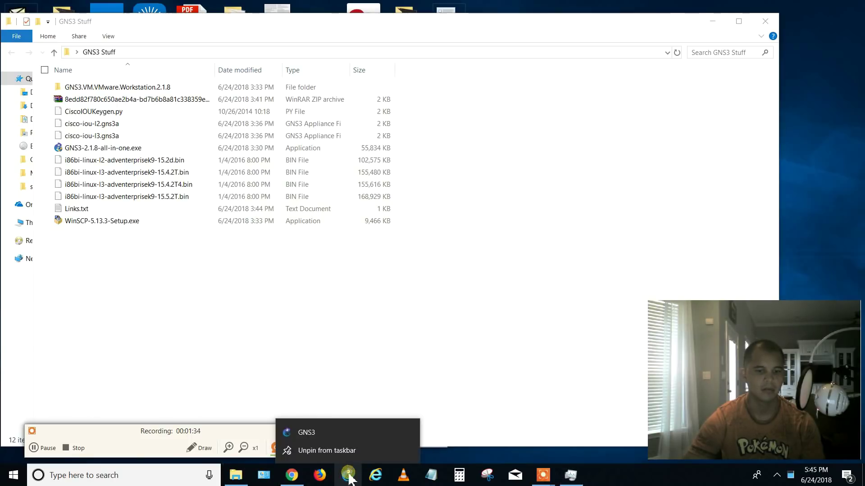
{"action": "right_click", "coordinate": [328, 432]}
{"action": "left_click", "coordinate": [353, 376]}
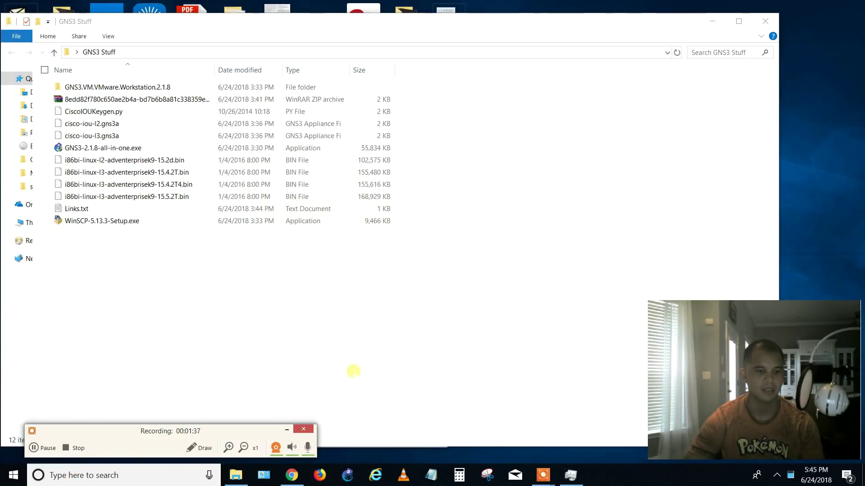
{"action": "left_click", "coordinate": [394, 320]}
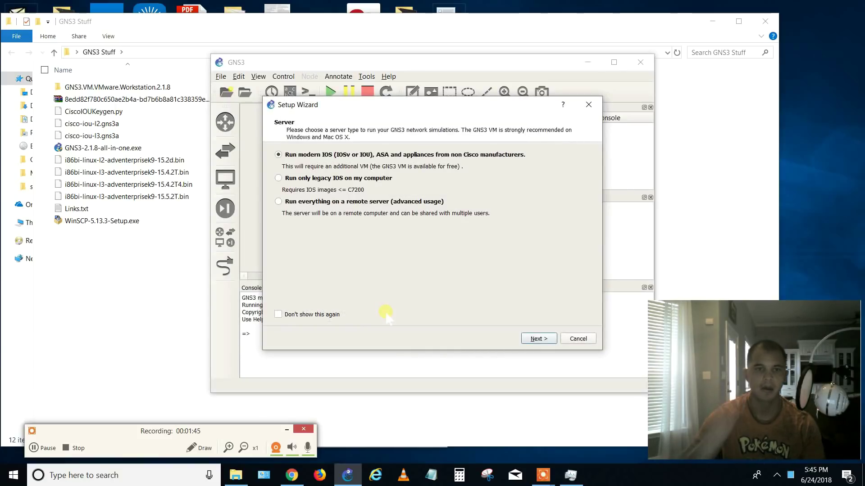
- Try to validate the modern IOS local server again, keeping host binding 127.0.0.1 and port 3080 TCP
{"action": "left_click", "coordinate": [537, 339]}
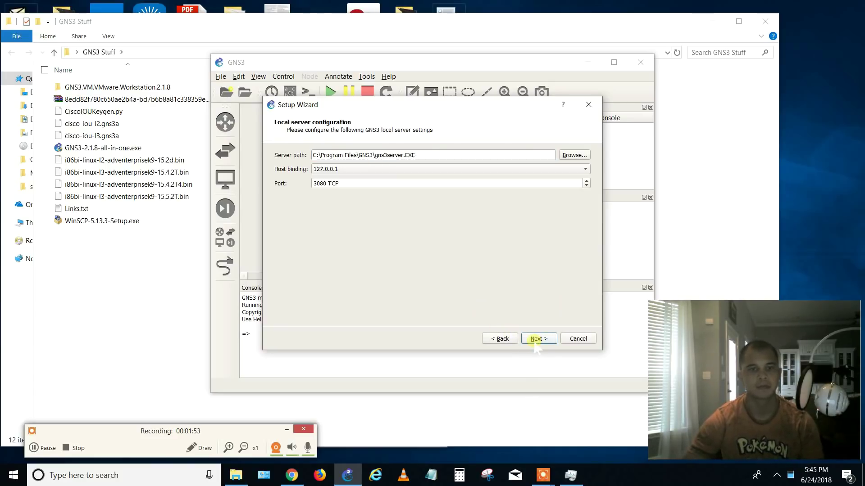
{"action": "left_click", "coordinate": [538, 338]}
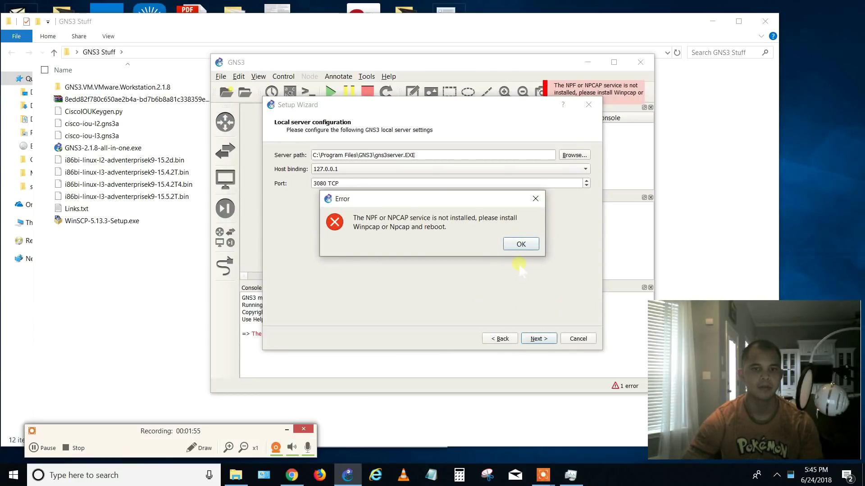
{"action": "left_click", "coordinate": [521, 244]}
{"action": "left_click", "coordinate": [520, 244]}
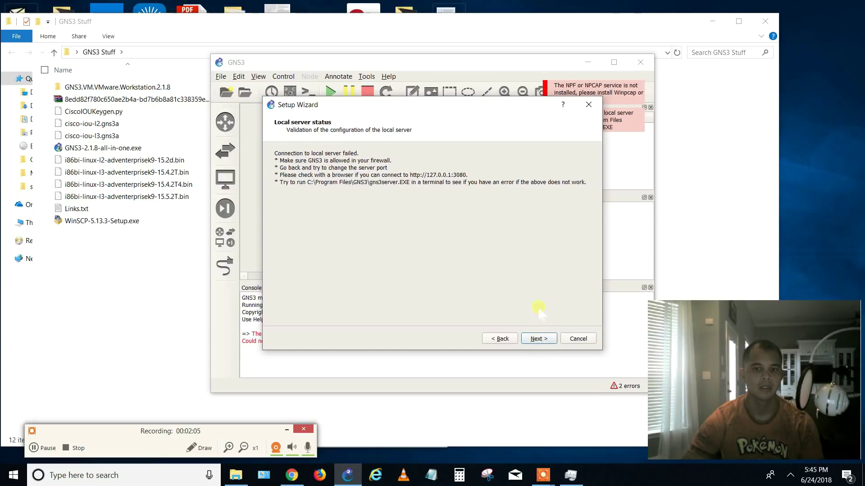
{"action": "left_click", "coordinate": [540, 342]}
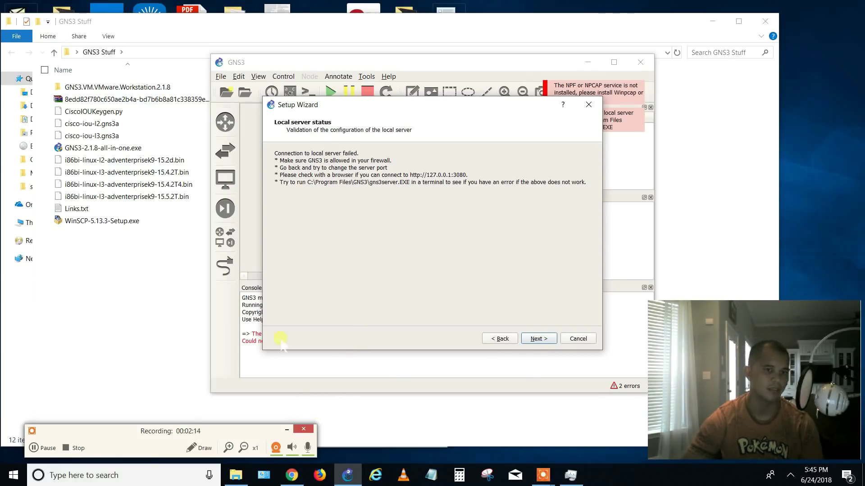
- In the GNS3 2.1.8 installer's component selection, deselect every checked component except WinPCAP 4.1.3
{"action": "left_click", "coordinate": [45, 449]}
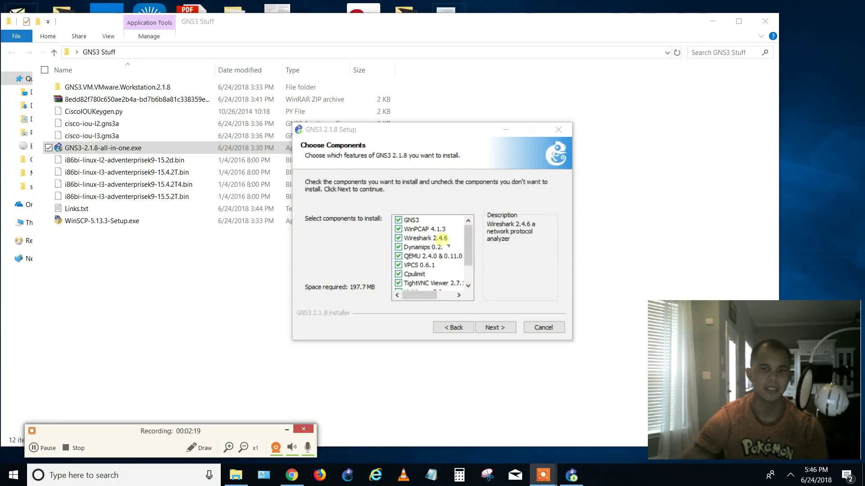
{"action": "left_click", "coordinate": [398, 220]}
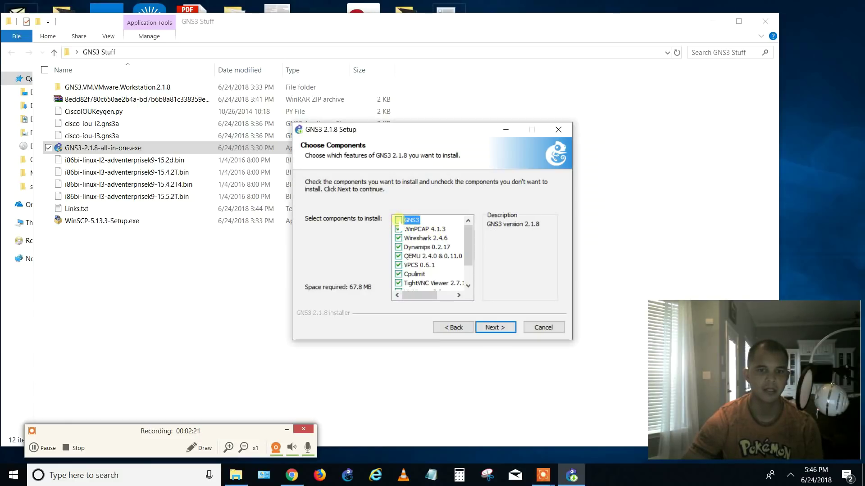
{"action": "scroll", "coordinate": [468, 248], "scroll_direction": "down", "scroll_amount": 1}
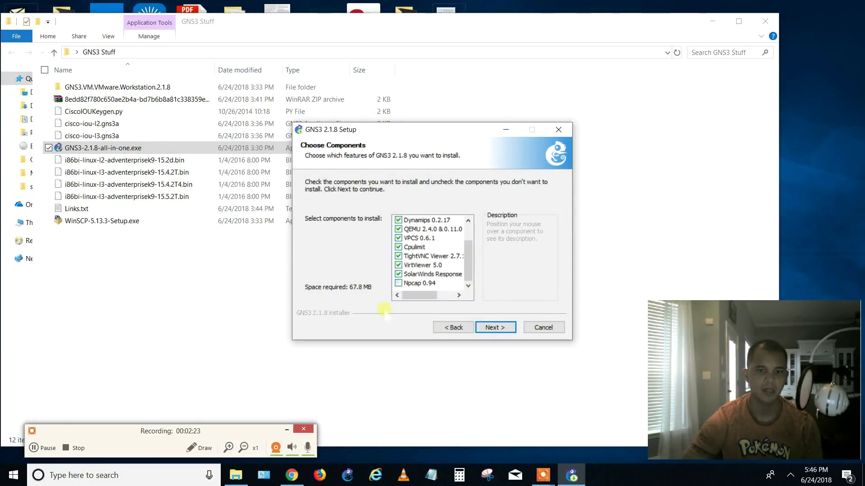
{"action": "left_click", "coordinate": [398, 273]}
{"action": "left_click", "coordinate": [398, 265]}
{"action": "left_click", "coordinate": [398, 256]}
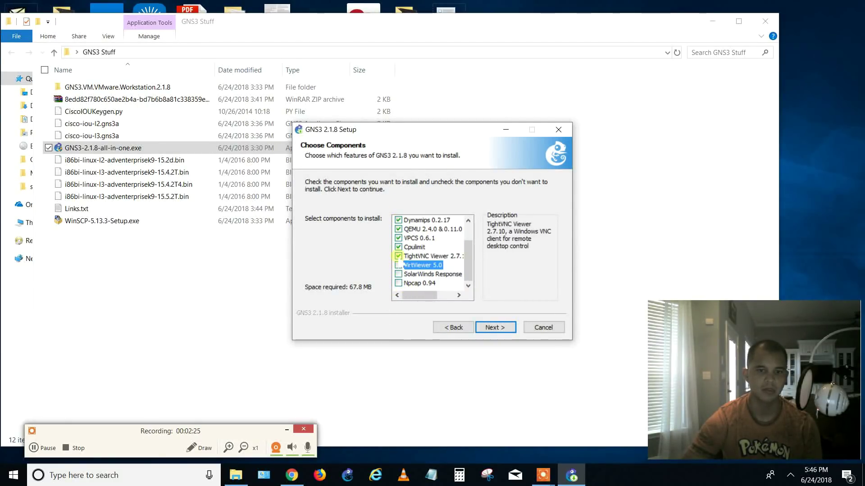
{"action": "left_click", "coordinate": [398, 247]}
{"action": "left_click", "coordinate": [398, 229]}
{"action": "left_click", "coordinate": [398, 219]}
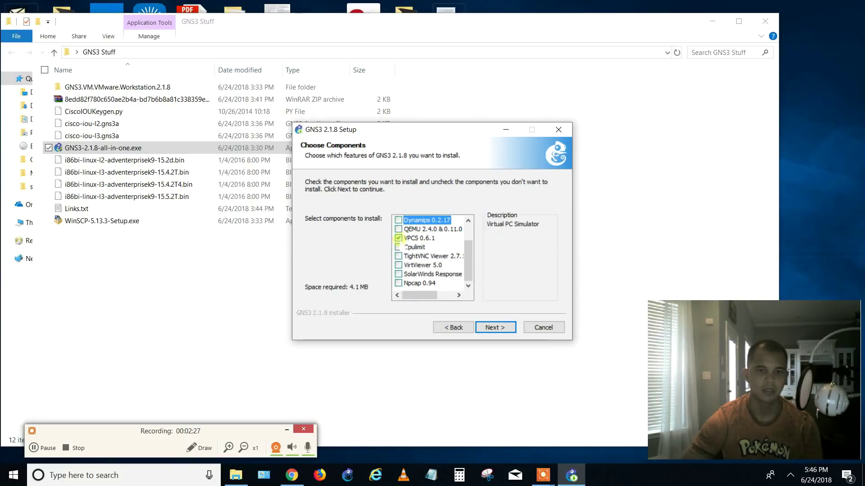
{"action": "left_click", "coordinate": [398, 238]}
{"action": "scroll", "coordinate": [398, 238], "scroll_direction": "up", "scroll_amount": 1}
{"action": "left_click", "coordinate": [398, 237]}
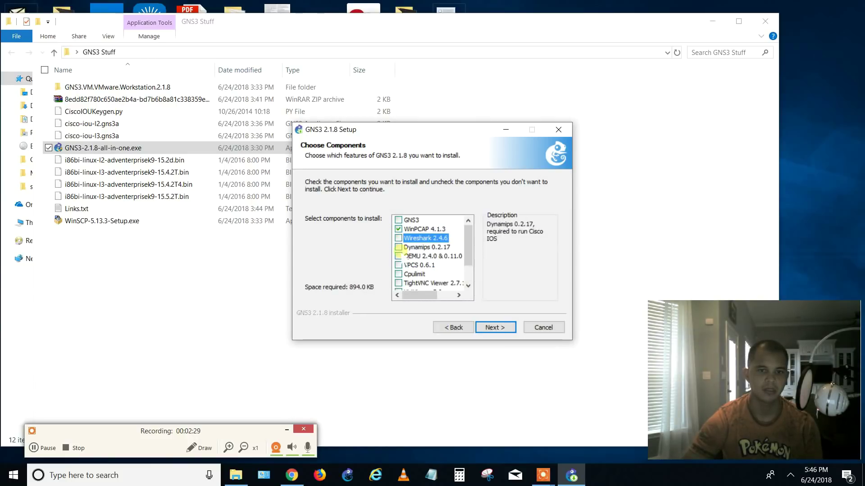
- Add Npcap 0.94 to the selected WinPCAP 4.1.3 component and install both to C:\Program Files\GNS3
{"action": "scroll", "coordinate": [398, 252], "scroll_direction": "down", "scroll_amount": 1}
{"action": "left_click", "coordinate": [398, 283]}
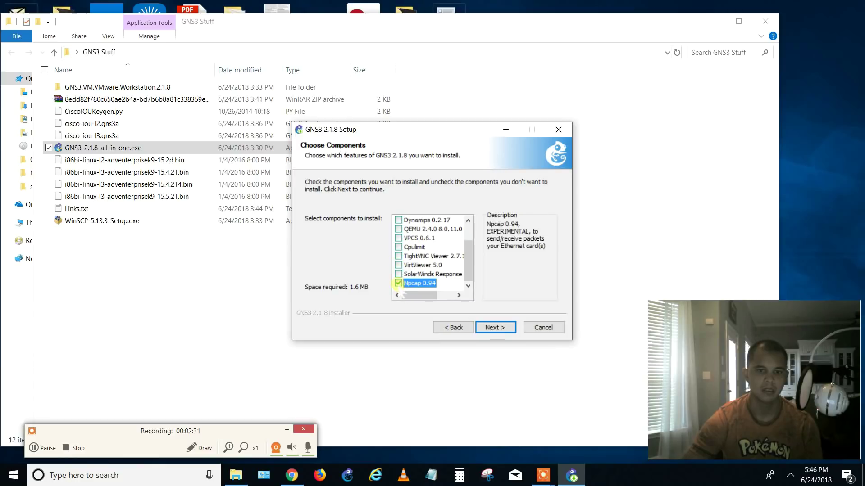
{"action": "scroll", "coordinate": [398, 252], "scroll_direction": "up", "scroll_amount": 1}
{"action": "left_click", "coordinate": [398, 228]}
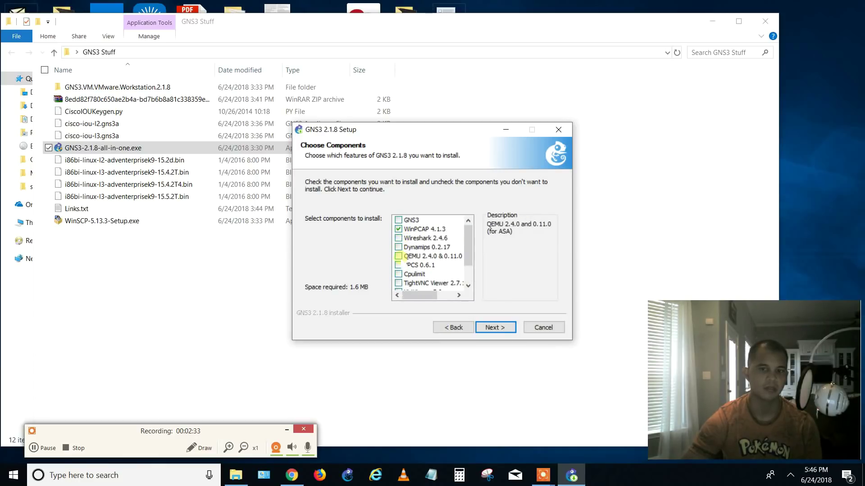
{"action": "scroll", "coordinate": [398, 270], "scroll_direction": "down", "scroll_amount": 1}
{"action": "left_click", "coordinate": [398, 282]}
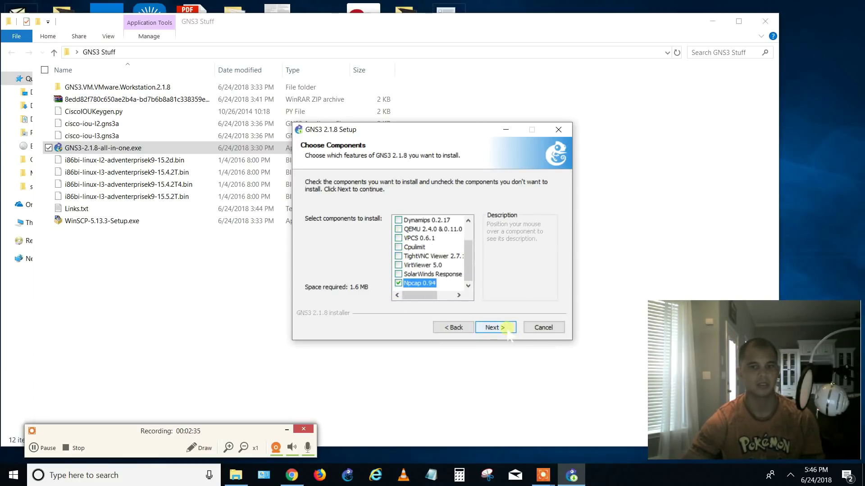
{"action": "left_click", "coordinate": [495, 327]}
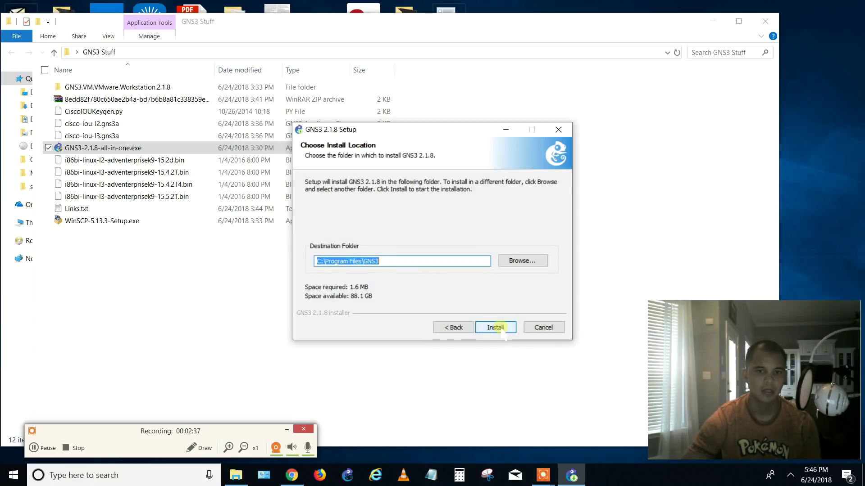
{"action": "left_click", "coordinate": [499, 328]}
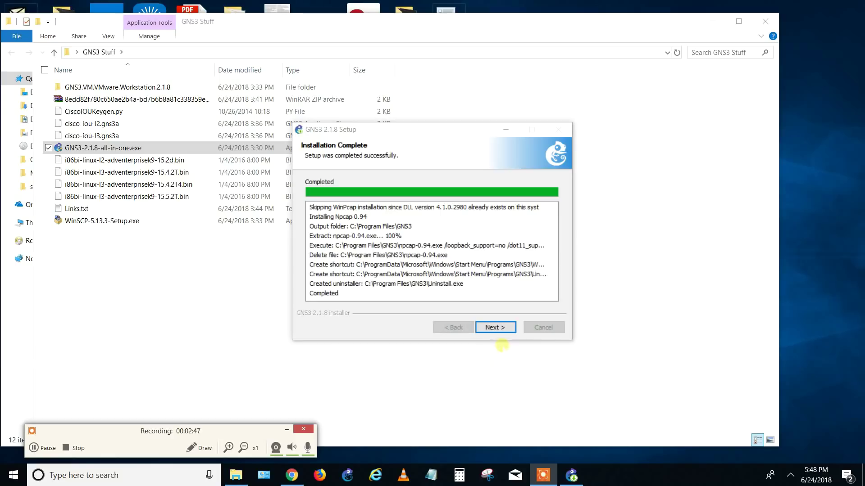
- Complete GNS3 2.1.8 Setup without requesting the Solarwinds Standard Toolset license, start GNS3, and minimize the browser window
{"action": "left_click", "coordinate": [497, 328]}
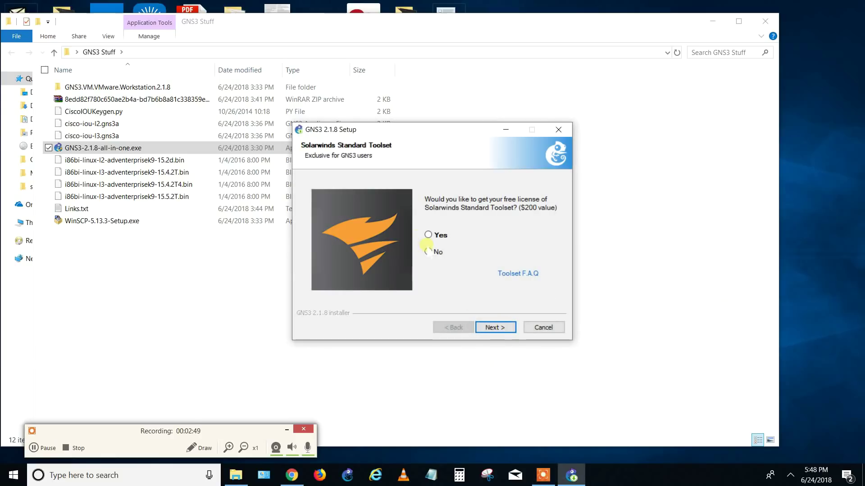
{"action": "left_click", "coordinate": [495, 327]}
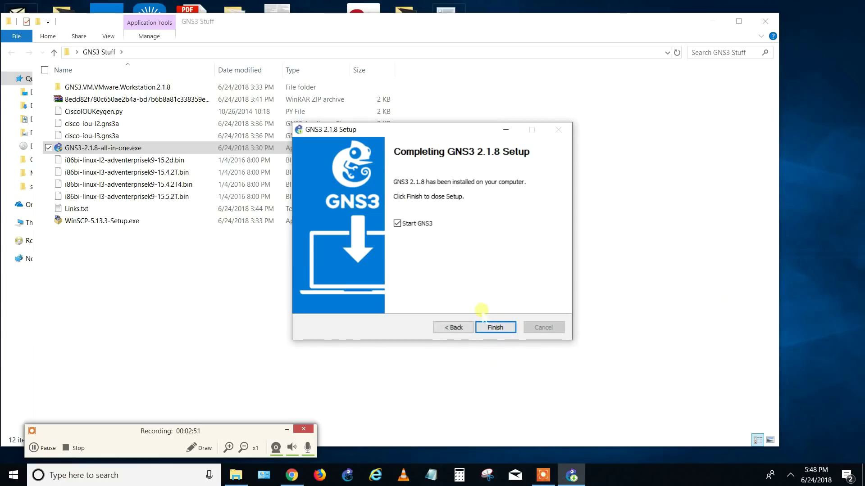
{"action": "left_click", "coordinate": [495, 328]}
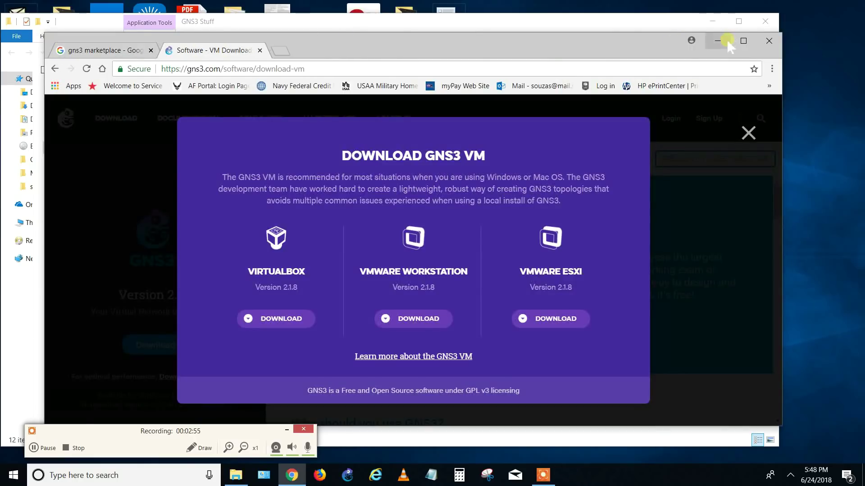
{"action": "left_click", "coordinate": [719, 40]}
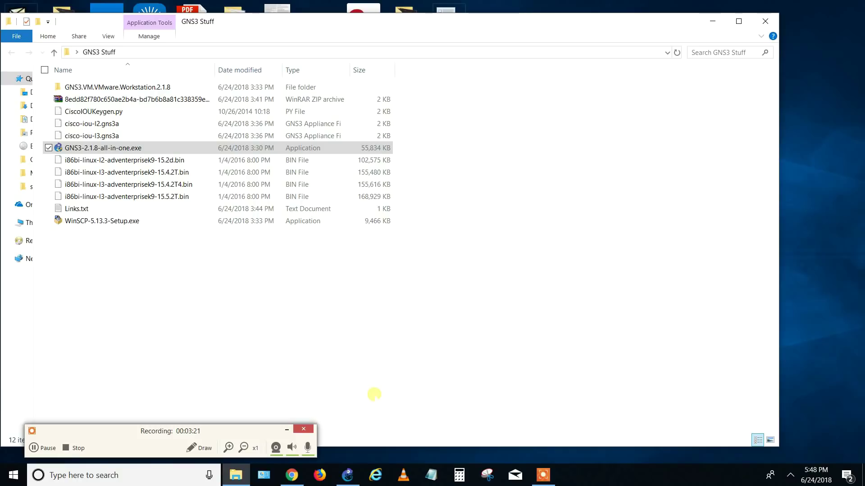
- In the GNS3 setup wizard, validate the modern IOS local server with host binding 127.0.0.1 and port 3080 TCP, and continue to the VM settings
{"action": "left_click", "coordinate": [346, 479]}
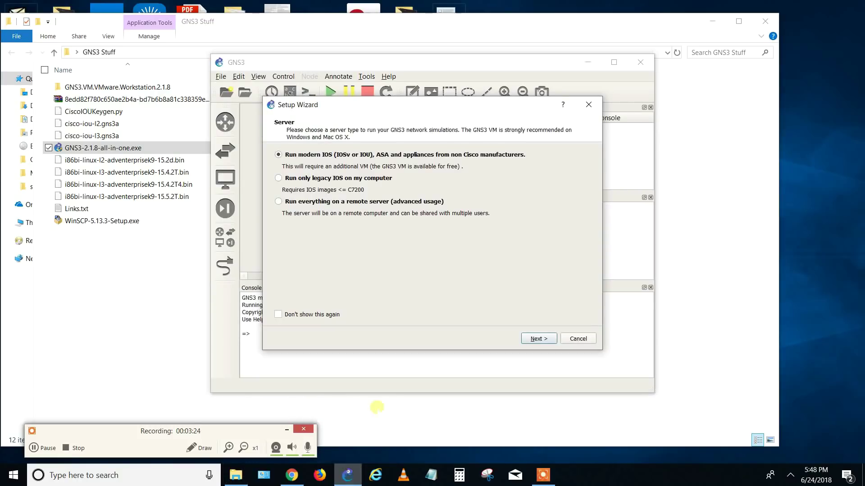
{"action": "left_click", "coordinate": [540, 340]}
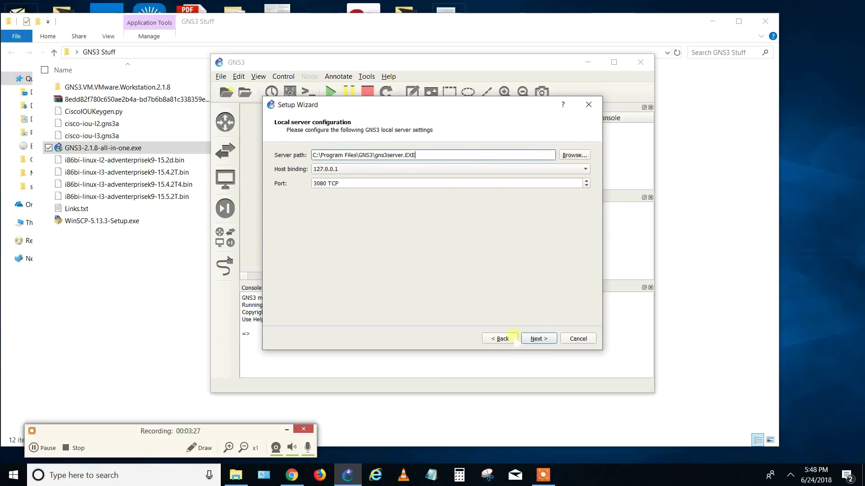
{"action": "left_click", "coordinate": [534, 340]}
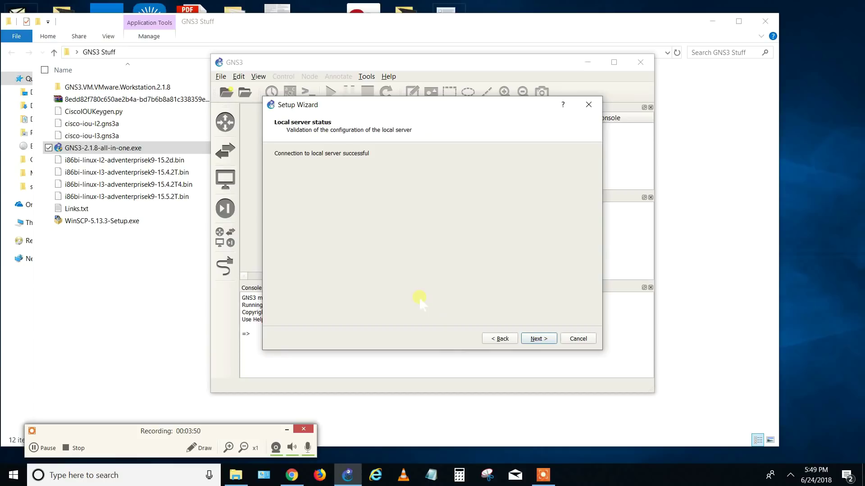
{"action": "left_click", "coordinate": [540, 341]}
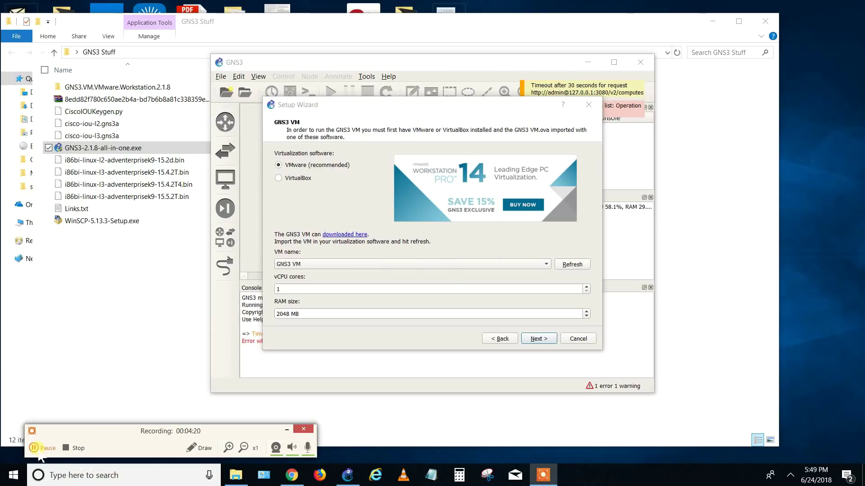
- Refresh the list of VMware virtual machines and keep GNS3 VM as the VM name
{"action": "left_click", "coordinate": [547, 264]}
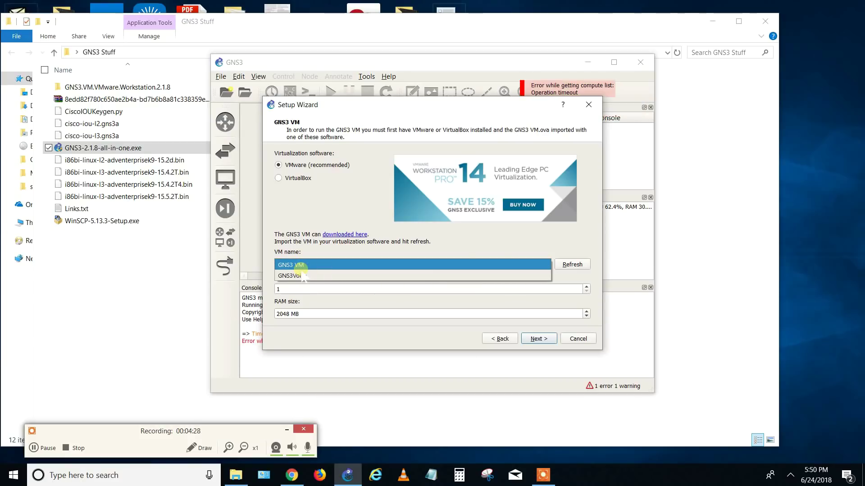
{"action": "left_click", "coordinate": [560, 250]}
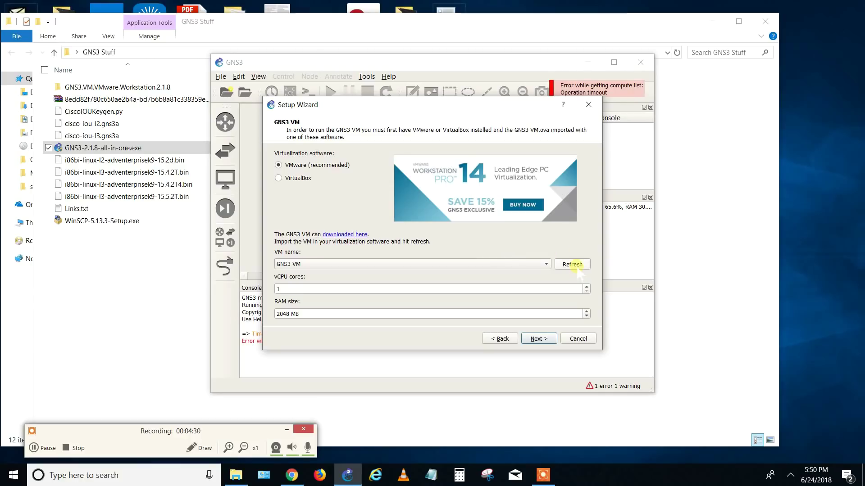
{"action": "left_click", "coordinate": [572, 266]}
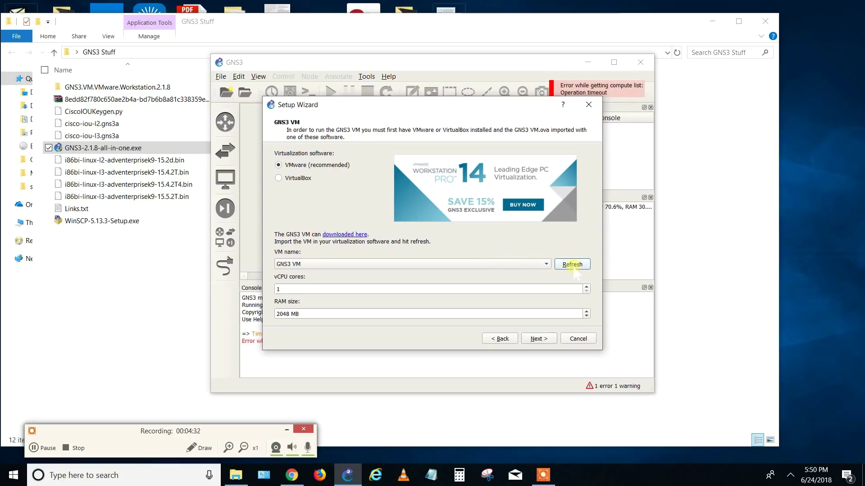
{"action": "left_click", "coordinate": [546, 265]}
{"action": "left_click", "coordinate": [354, 293]}
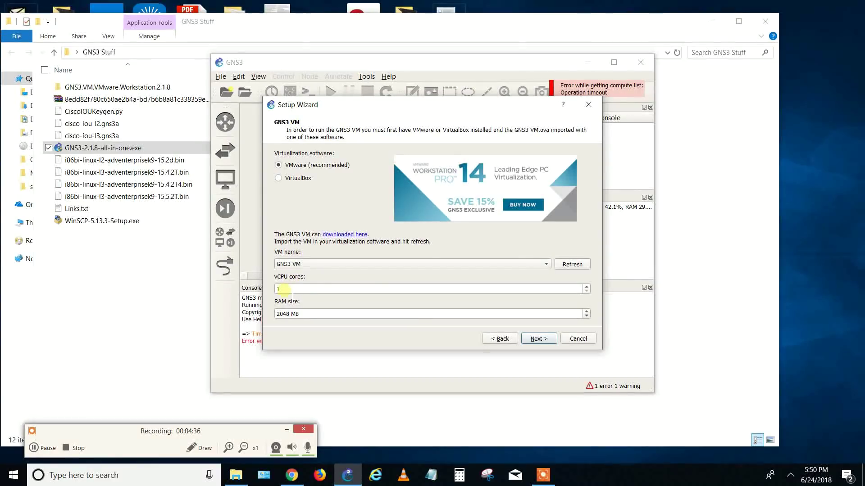
- Set the GNS3 VM's RAM size to 4096 MB and submit the VM configuration so the virtual machine starts
{"action": "double_click", "coordinate": [283, 314]}
{"action": "type", "text": "4096"}
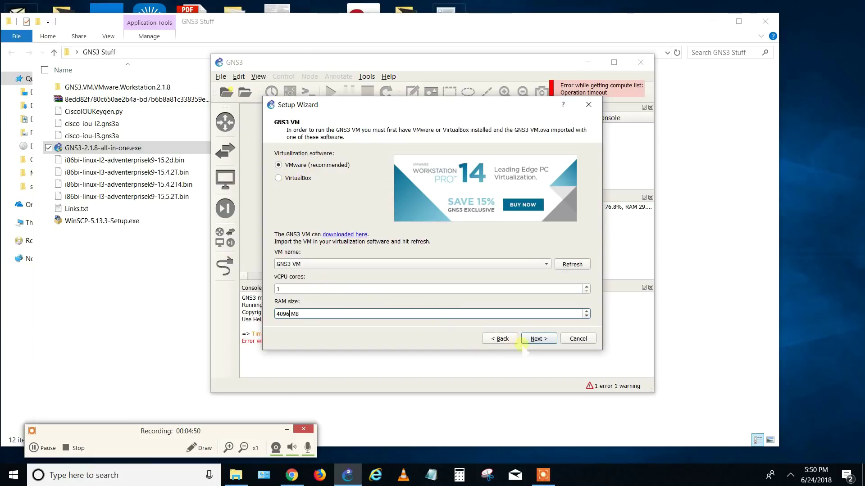
{"action": "left_click", "coordinate": [537, 340]}
{"action": "left_click", "coordinate": [539, 340]}
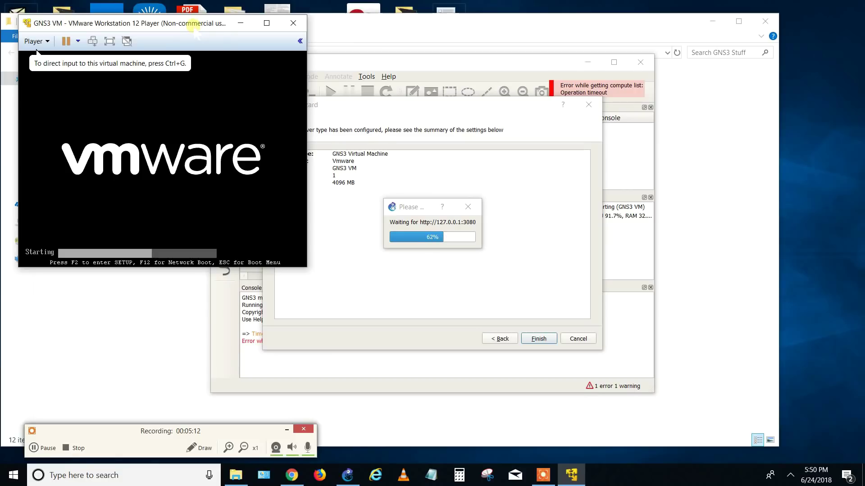
- Arrange the VMware Player and GNS3 windows side by side so they do not overlap
{"action": "left_click_drag", "start_coordinate": [192, 26], "coordinate": [193, 127]}
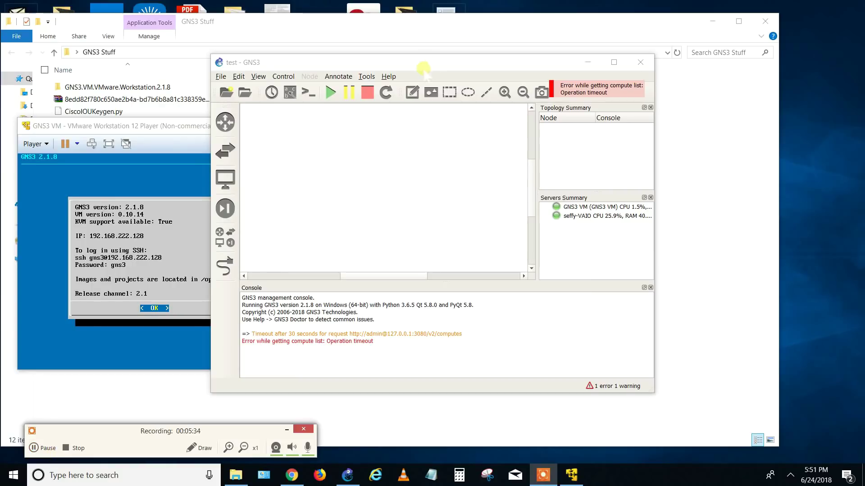
{"action": "left_click_drag", "start_coordinate": [424, 68], "coordinate": [526, 76]}
{"action": "left_click_drag", "start_coordinate": [83, 127], "coordinate": [86, 116]}
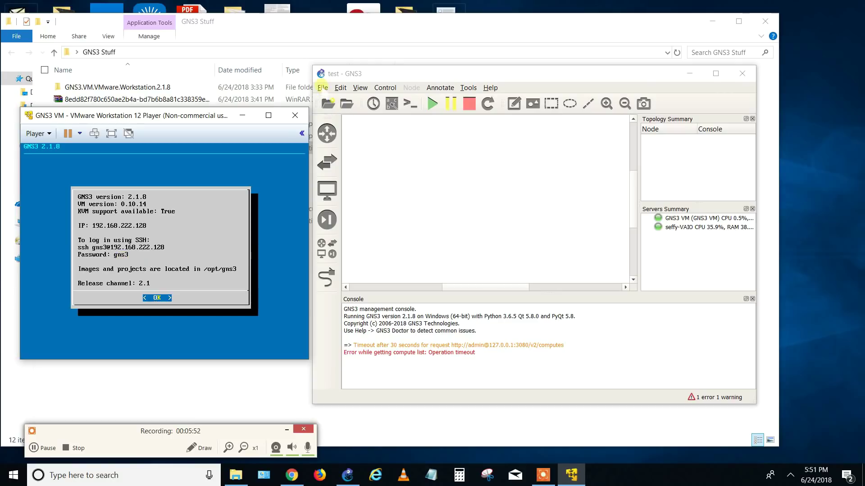
- Start importing an appliance in GNS3 and browse to the GNS3 Stuff folder on the Desktop
{"action": "left_click", "coordinate": [322, 88]}
{"action": "left_click", "coordinate": [376, 190]}
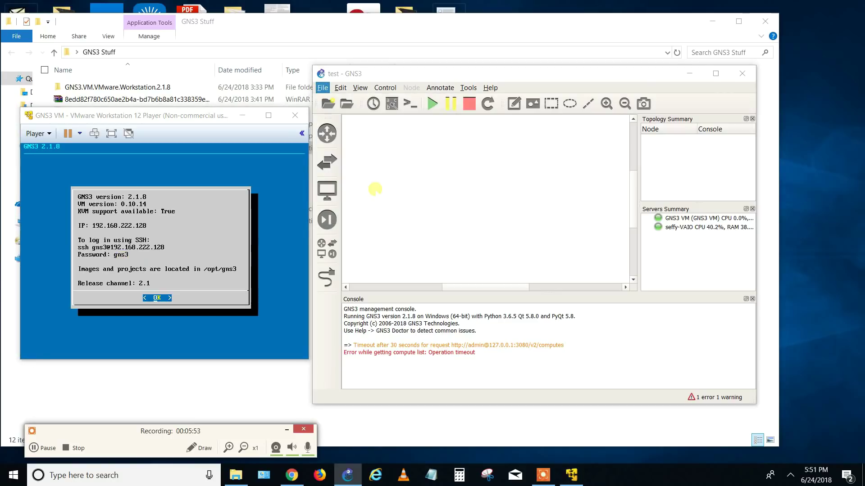
{"action": "left_click", "coordinate": [358, 166]}
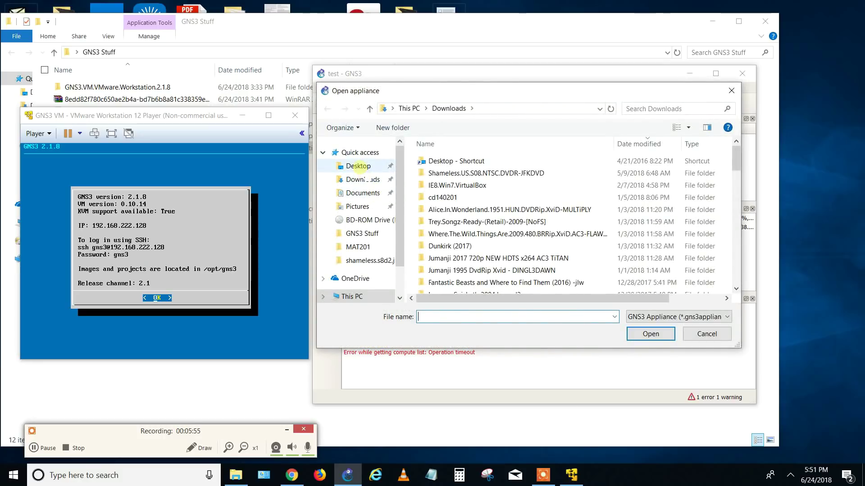
{"action": "scroll", "coordinate": [456, 257], "scroll_direction": "down", "scroll_amount": 3}
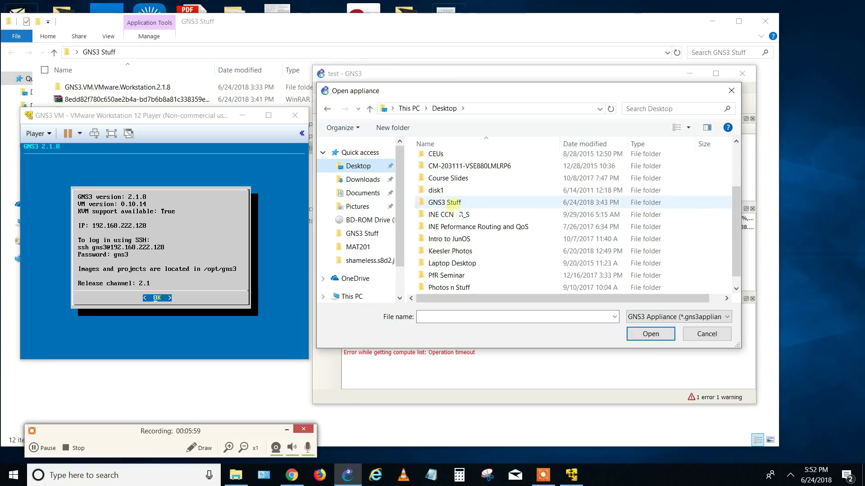
{"action": "double_click", "coordinate": [446, 202]}
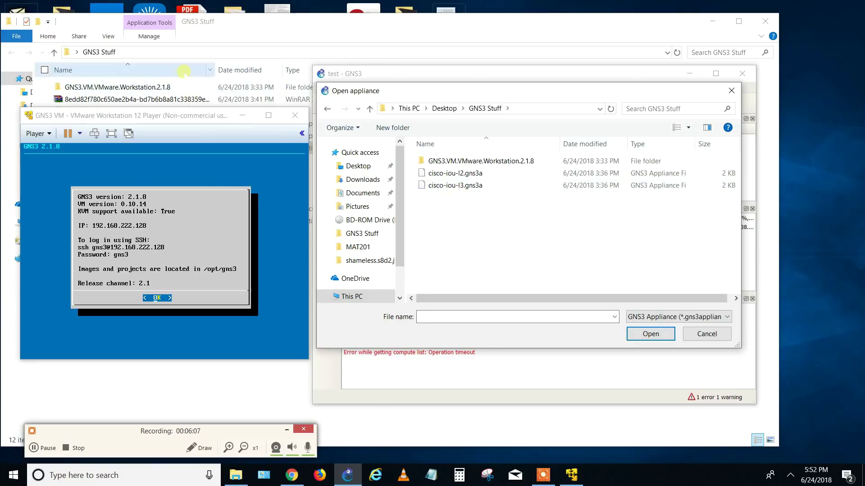
- Open Links.txt from the GNS3 Stuff folder and select the complete gns3.com iou-l2 appliance link
{"action": "left_click", "coordinate": [228, 22]}
{"action": "double_click", "coordinate": [78, 209]}
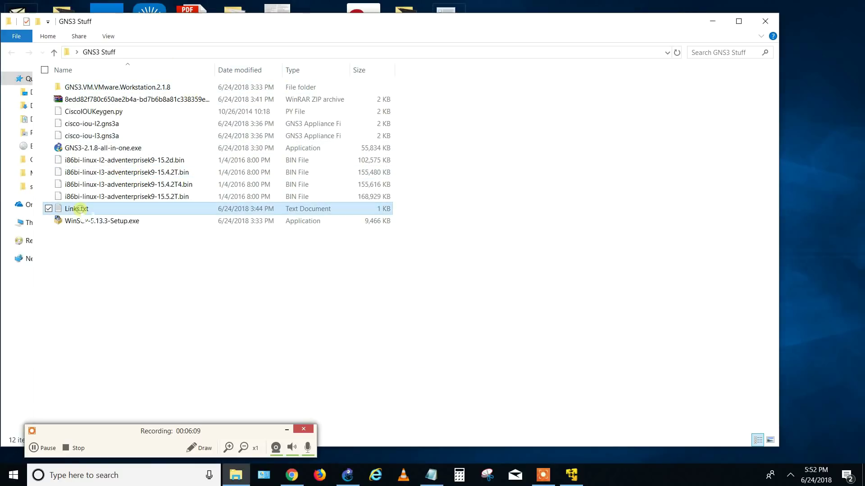
{"action": "double_click", "coordinate": [179, 122]}
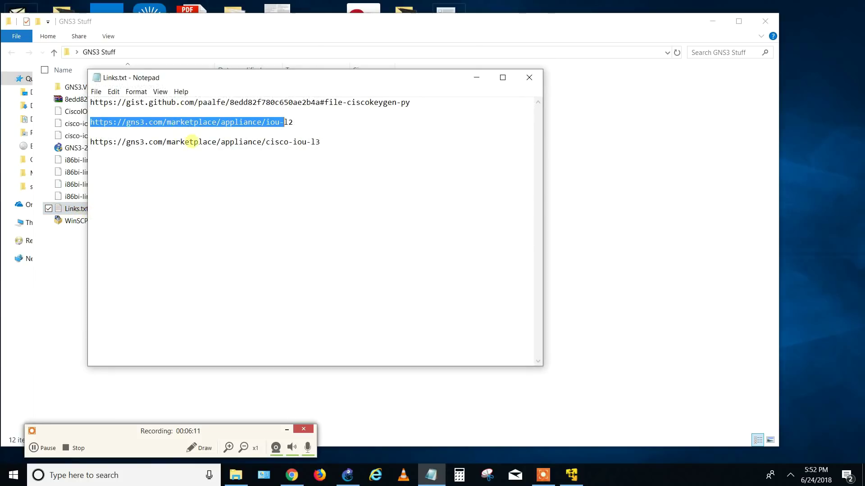
{"action": "left_click_drag", "start_coordinate": [293, 122], "coordinate": [72, 128]}
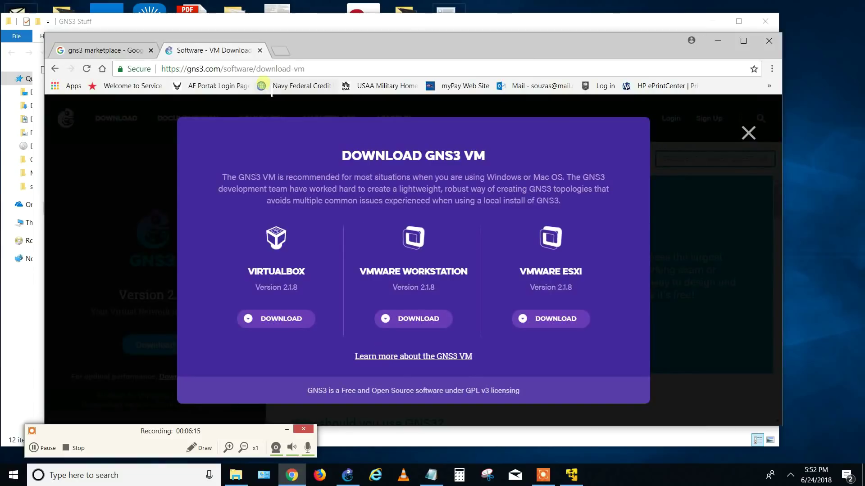
- Look up the Cisco IOU L2 download page among the GNS3 Marketplace appliances in the browser, and minimize the browser
{"action": "left_click", "coordinate": [279, 49]}
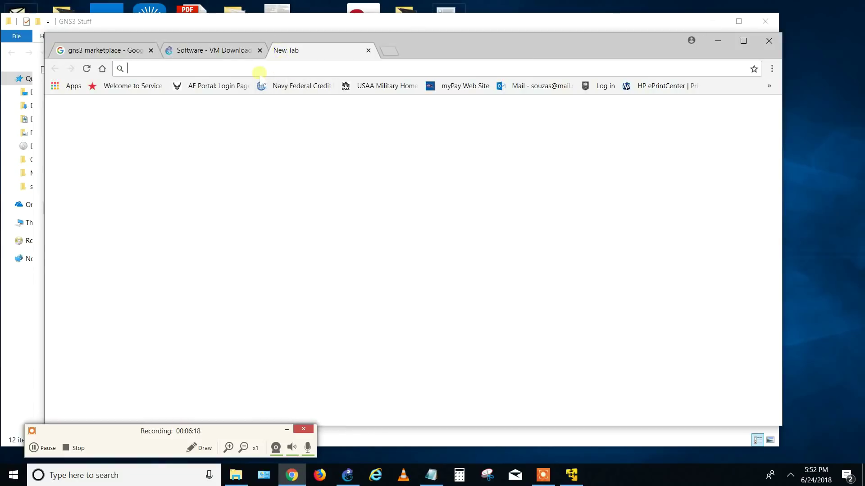
{"action": "left_click", "coordinate": [90, 50]}
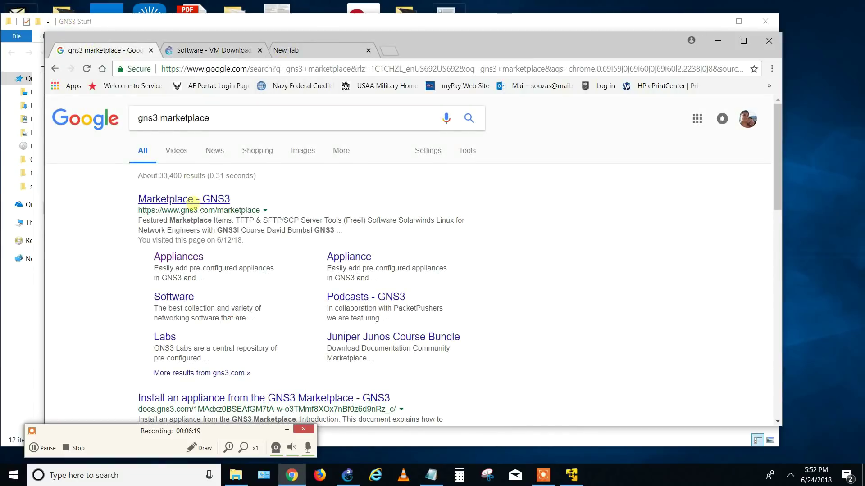
{"action": "left_click", "coordinate": [186, 258]}
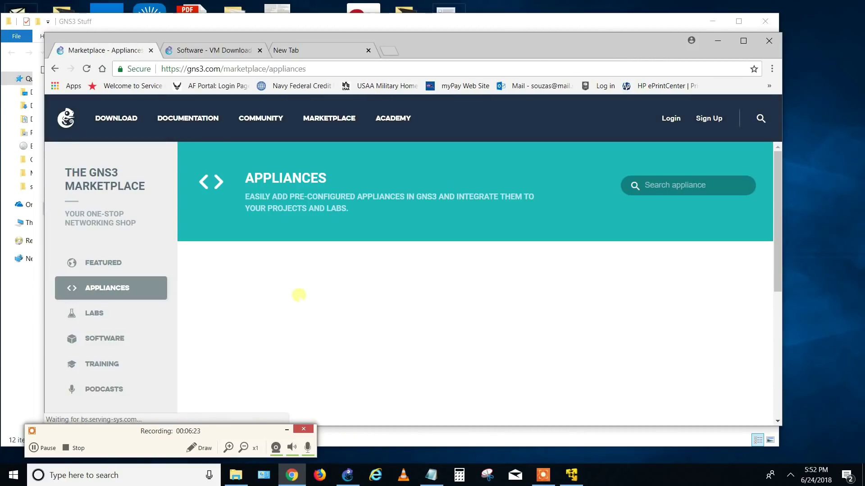
{"action": "scroll", "coordinate": [572, 320], "scroll_direction": "down", "scroll_amount": 3}
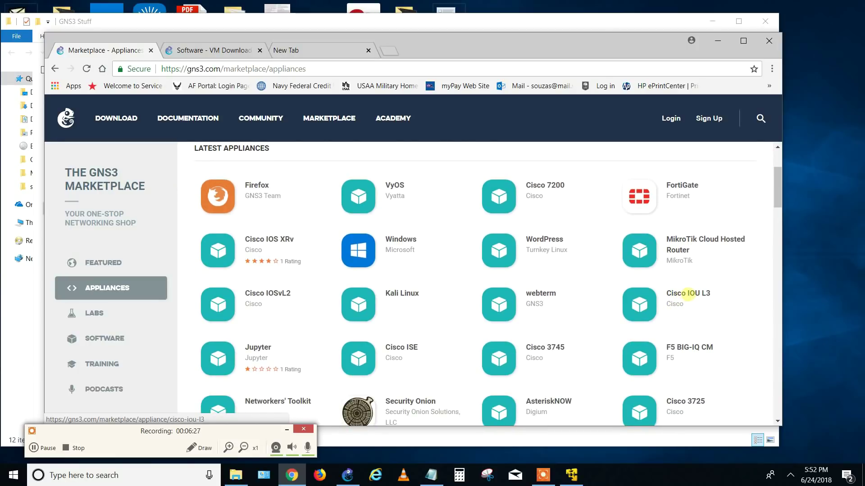
{"action": "scroll", "coordinate": [536, 332], "scroll_direction": "down", "scroll_amount": 3}
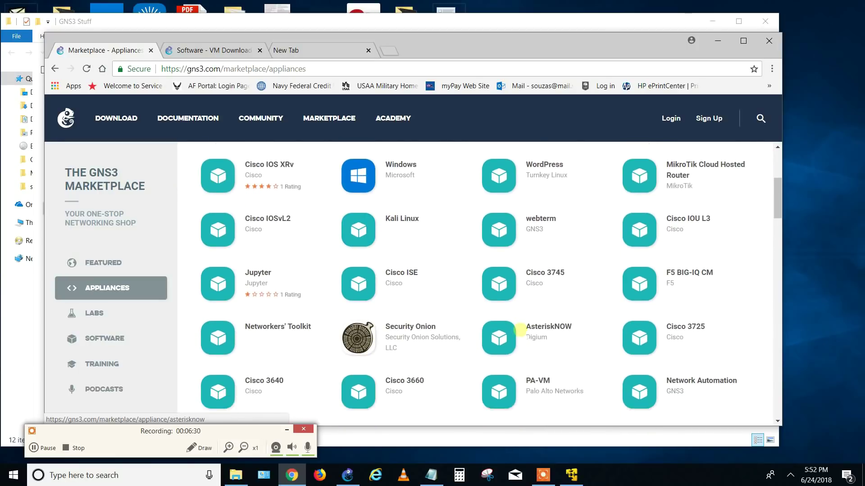
{"action": "scroll", "coordinate": [516, 333], "scroll_direction": "down", "scroll_amount": 3}
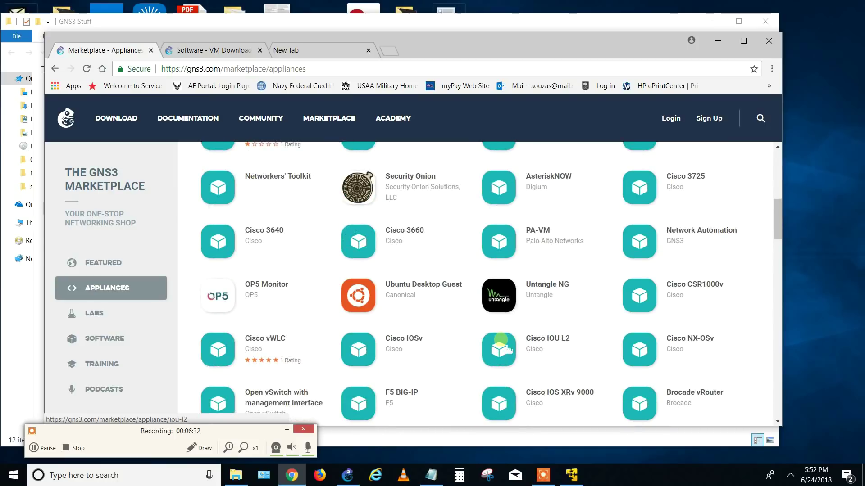
{"action": "left_click", "coordinate": [554, 337]}
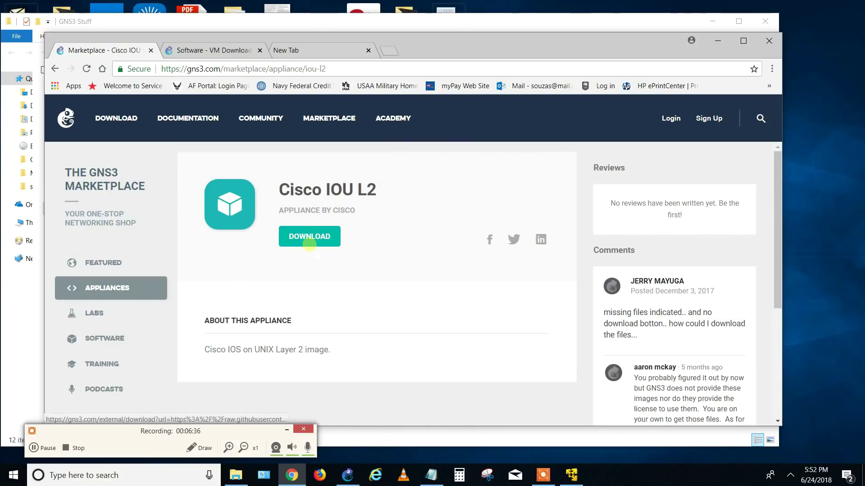
{"action": "left_click", "coordinate": [718, 41]}
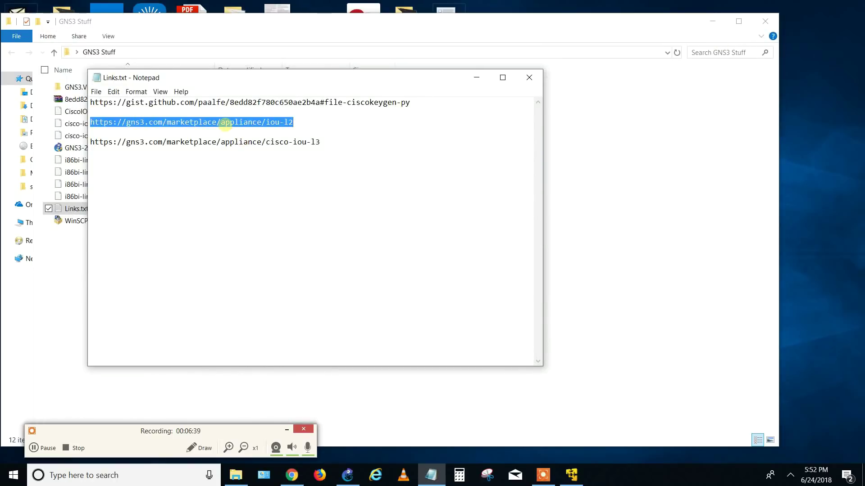
- Switch to GNS3, open the cisco-iou-l2.gns3a appliance and set it to run on the GNS3 VM
{"action": "left_click", "coordinate": [356, 465]}
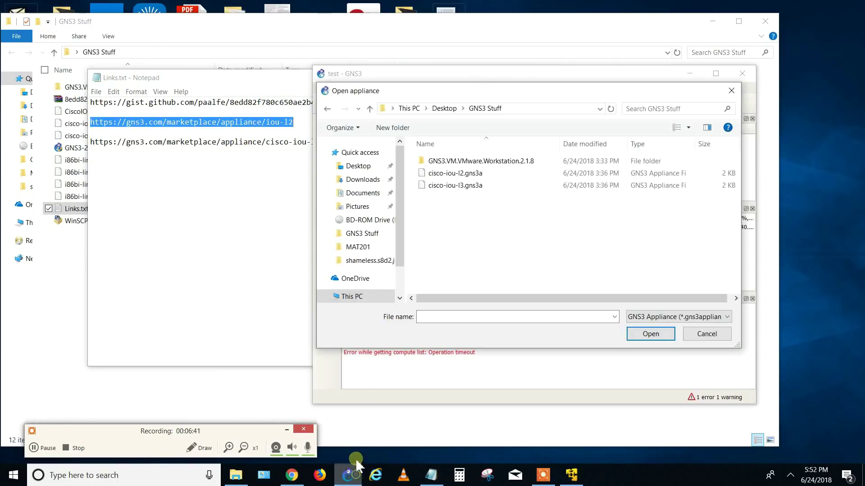
{"action": "left_click", "coordinate": [477, 173]}
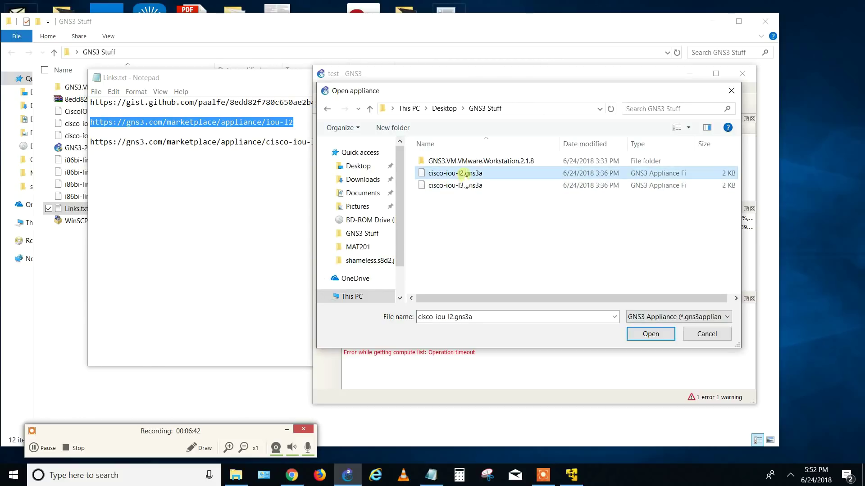
{"action": "left_click", "coordinate": [650, 337]}
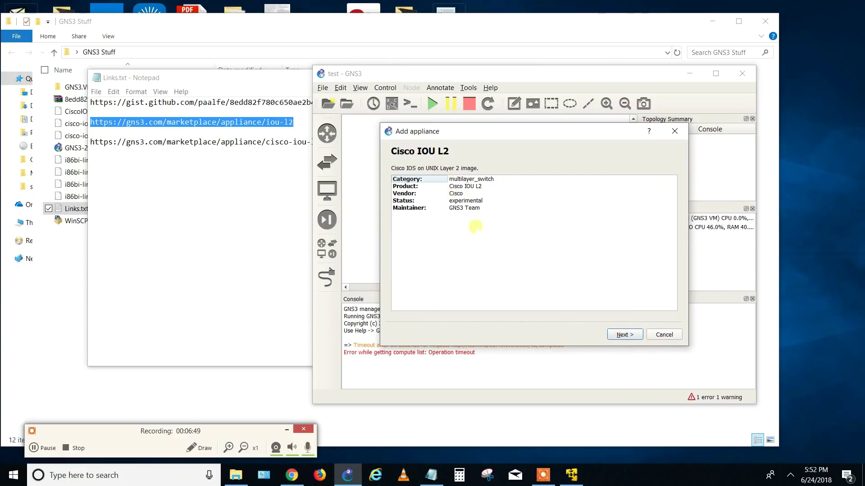
{"action": "left_click", "coordinate": [625, 335]}
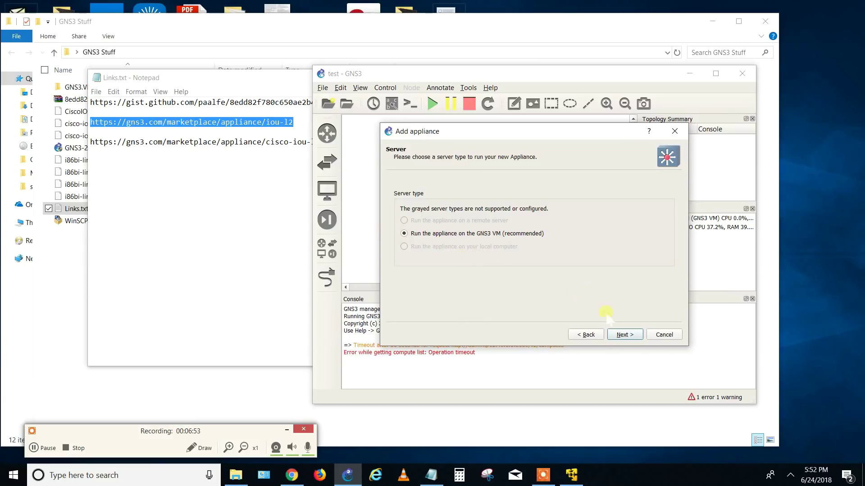
{"action": "left_click", "coordinate": [625, 335]}
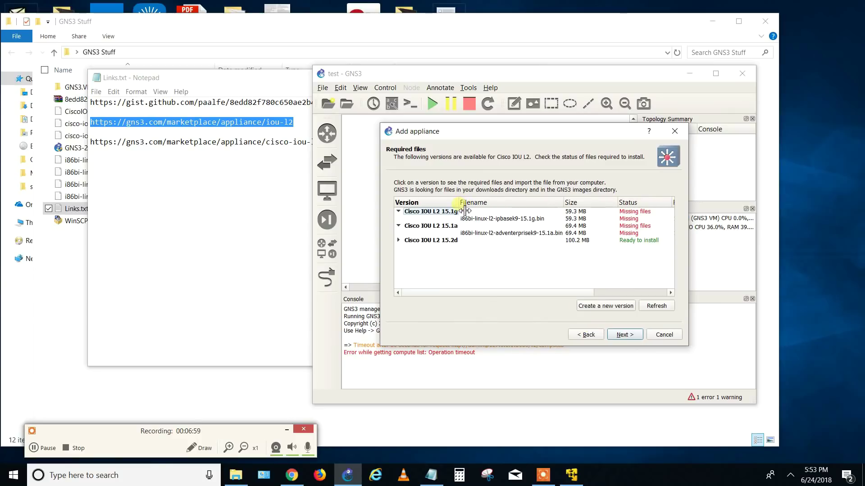
- Examine the required file for Cisco IOU L2 15.2d and compare it with the matching L2 image in the GNS3 Stuff folder
{"action": "left_click_drag", "start_coordinate": [464, 210], "coordinate": [479, 212]}
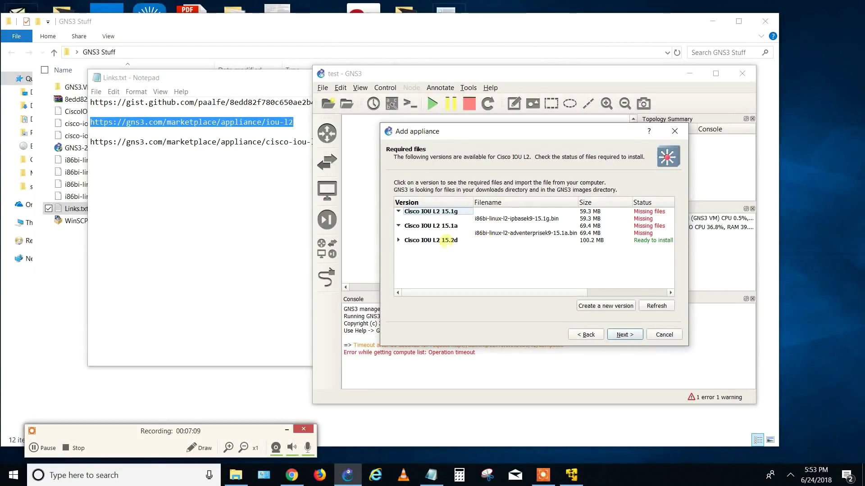
{"action": "left_click", "coordinate": [426, 240]}
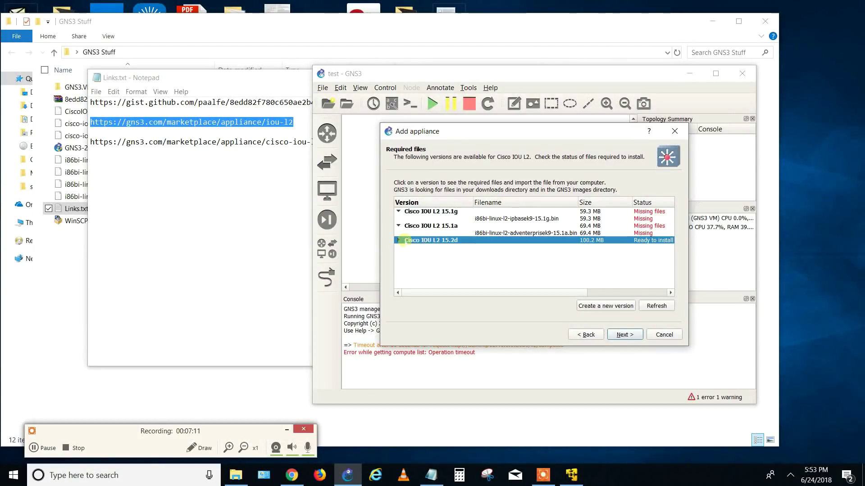
{"action": "left_click", "coordinate": [398, 240]}
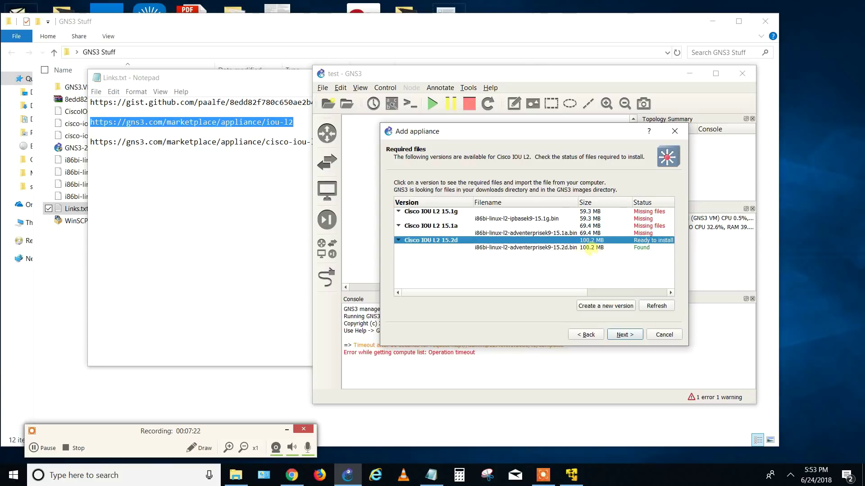
{"action": "left_click", "coordinate": [196, 29]}
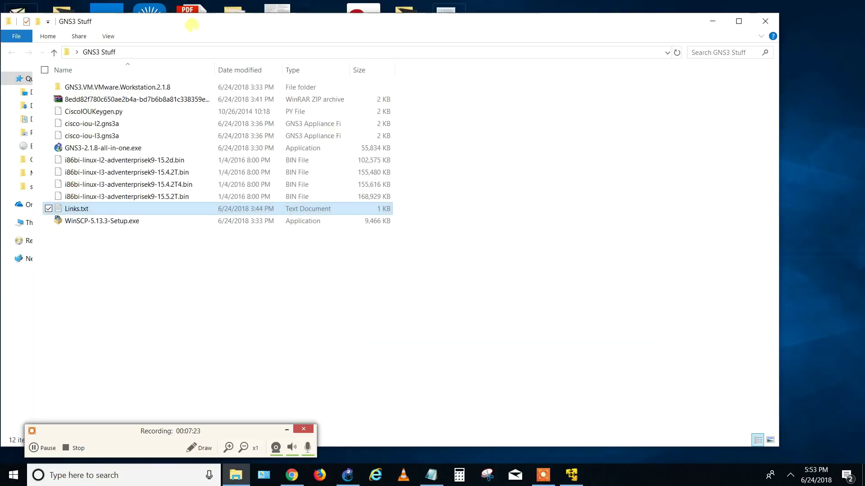
{"action": "left_click", "coordinate": [127, 160]}
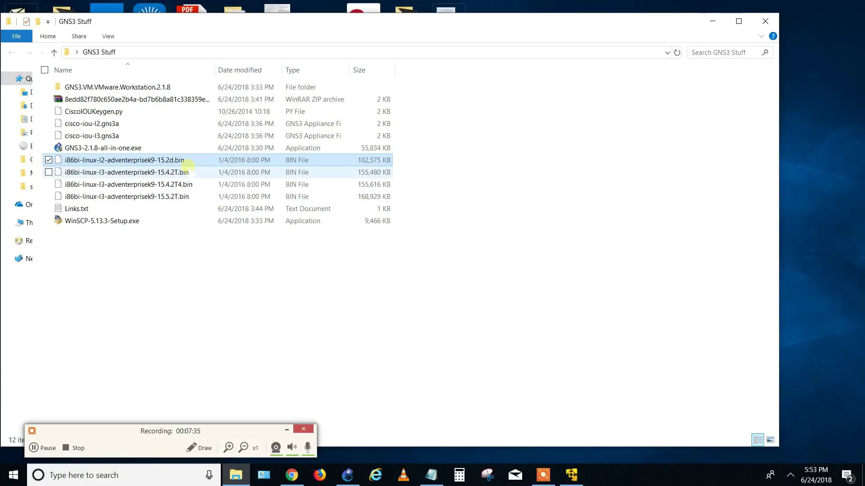
{"action": "left_click", "coordinate": [347, 475]}
- Install Cisco IOU L2 version 15.2d using the i86bi-linux-l2-adventerprisek9-15.2d.bin image and finish adding the appliance
{"action": "left_click", "coordinate": [507, 247]}
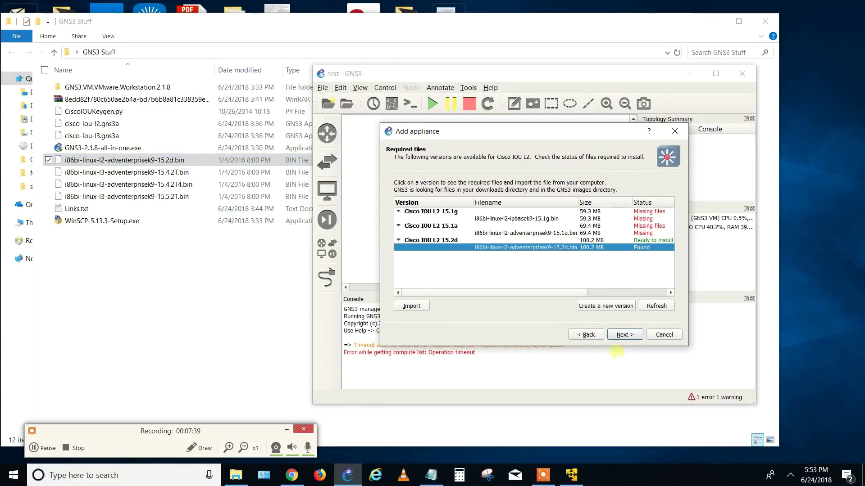
{"action": "left_click", "coordinate": [625, 335]}
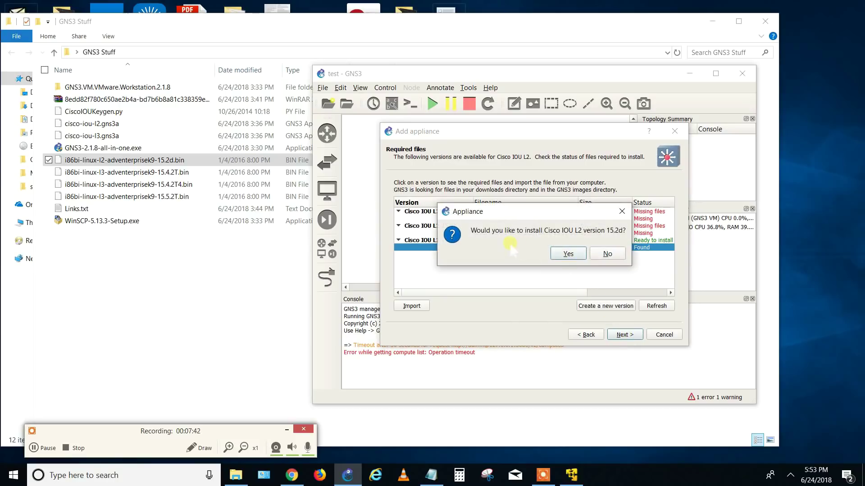
{"action": "left_click", "coordinate": [570, 255]}
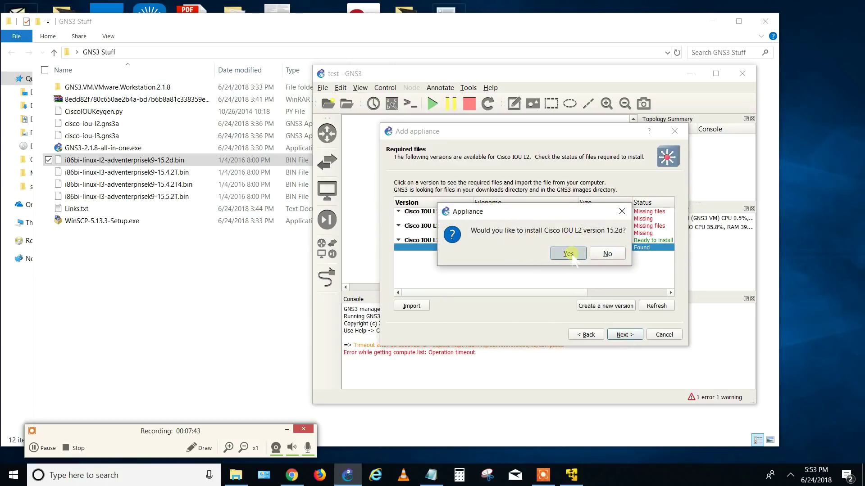
{"action": "left_click", "coordinate": [623, 335]}
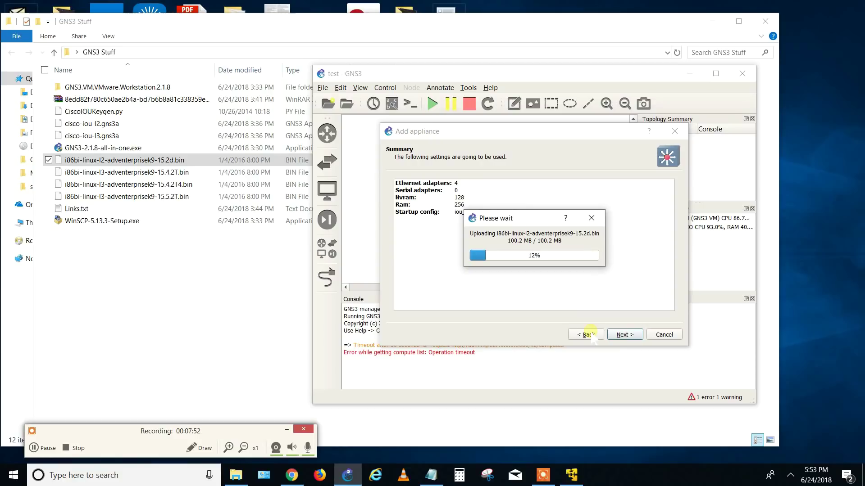
{"action": "left_click", "coordinate": [622, 335]}
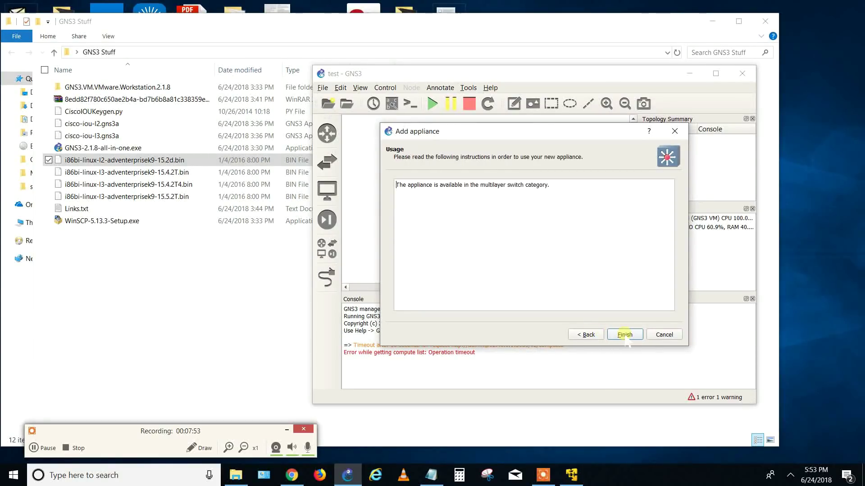
{"action": "left_click", "coordinate": [624, 334]}
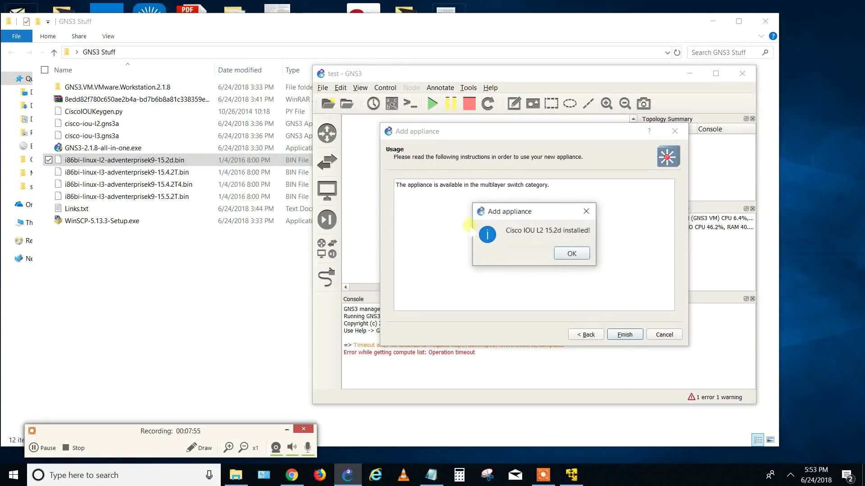
{"action": "left_click", "coordinate": [569, 251]}
- Limit the switches list to installed appliances and place a Cisco IOU L2 15.2d switch in the workspace
{"action": "left_click", "coordinate": [328, 162]}
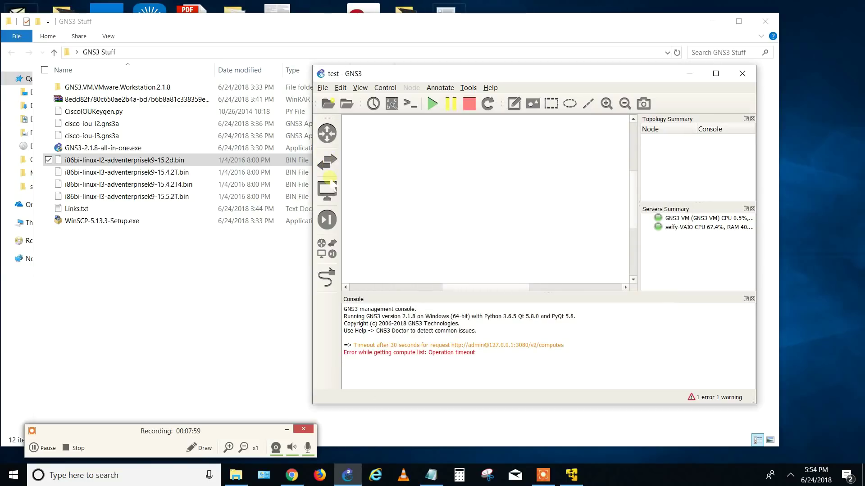
{"action": "left_click", "coordinate": [327, 162]}
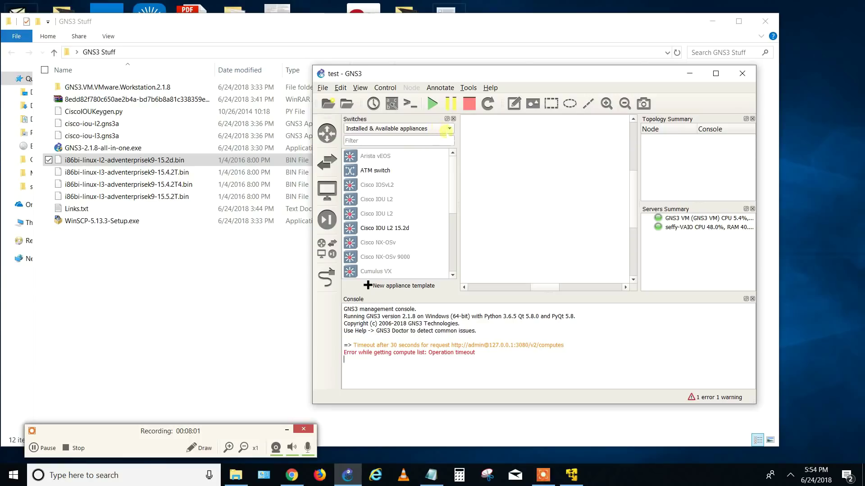
{"action": "left_click", "coordinate": [442, 129]}
{"action": "left_click", "coordinate": [396, 140]}
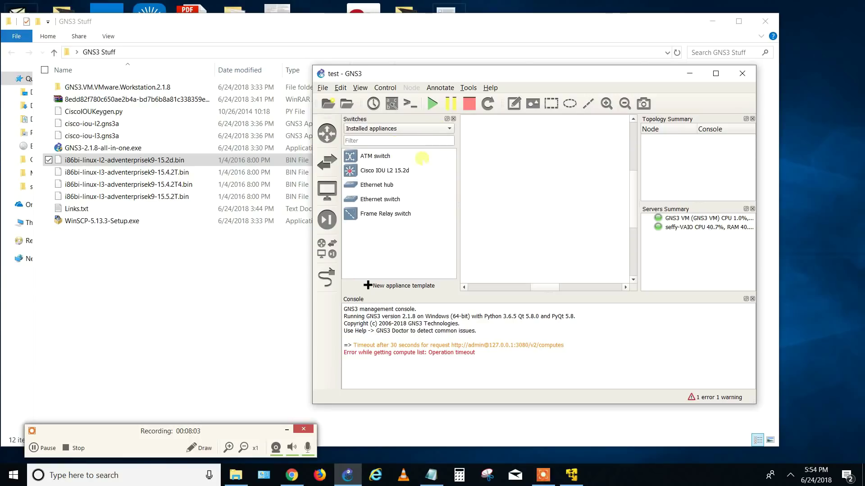
{"action": "left_click", "coordinate": [356, 172]}
{"action": "left_click_drag", "start_coordinate": [355, 171], "coordinate": [521, 206]}
- Try to start the Cisco IOU L2 switch in the workspace and dismiss the resulting dialog
{"action": "right_click", "coordinate": [522, 207]}
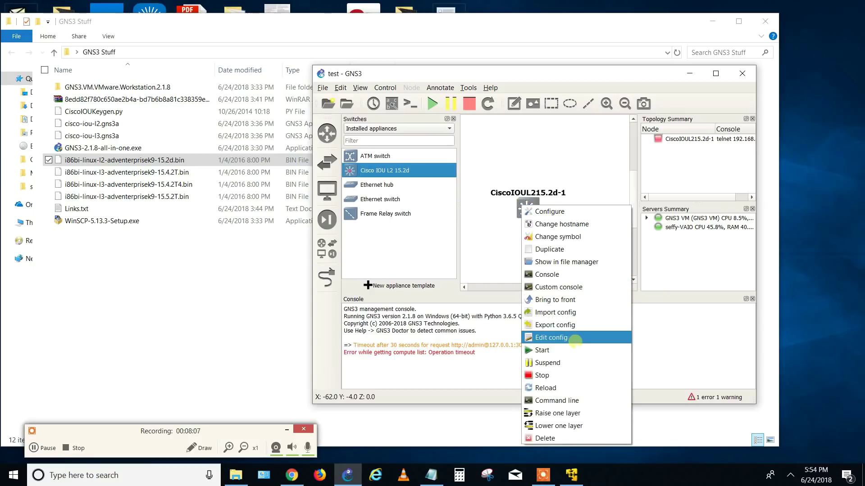
{"action": "left_click", "coordinate": [571, 347]}
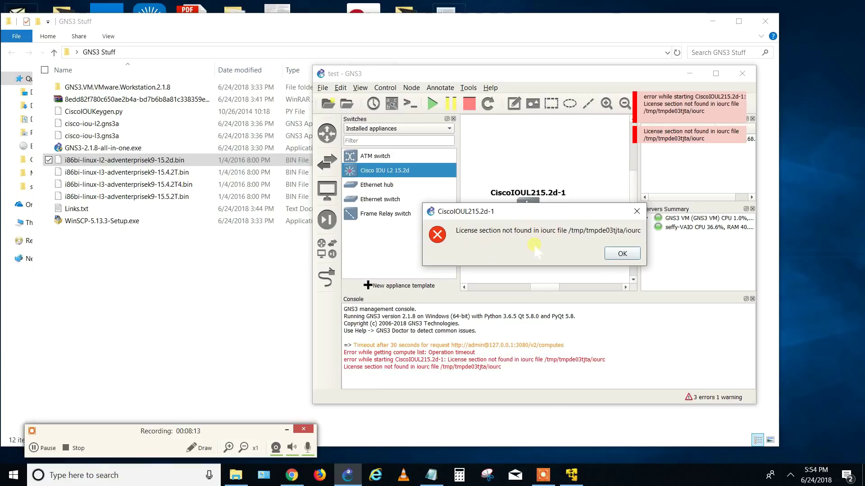
{"action": "left_click", "coordinate": [624, 258]}
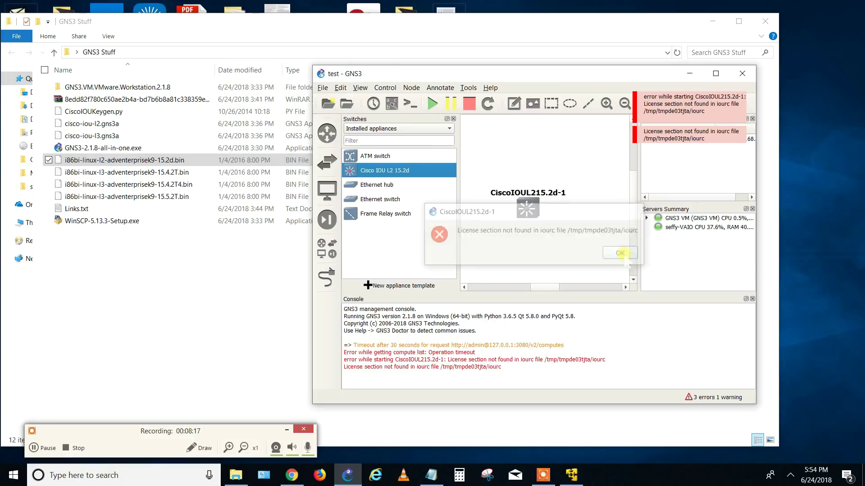
- Import the cisco-iou-l3.gns3a appliance from the GNS3 Stuff folder and set it to run on the GNS3 VM
{"action": "left_click", "coordinate": [323, 87]}
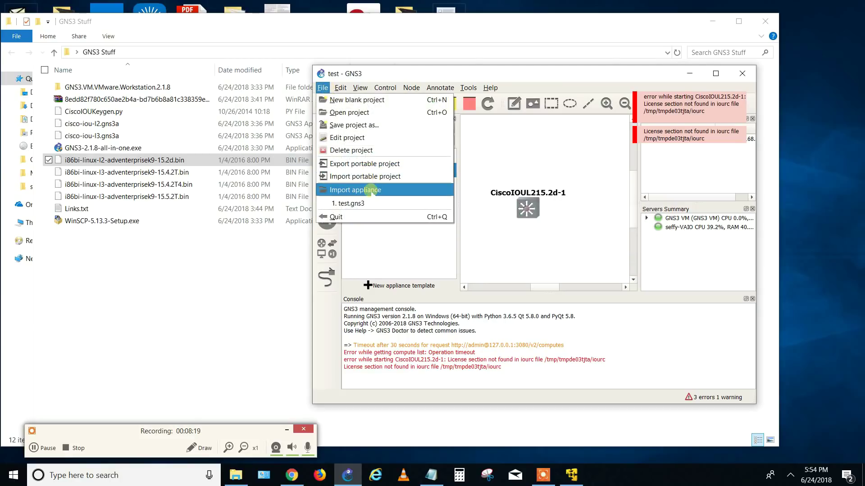
{"action": "left_click", "coordinate": [363, 189]}
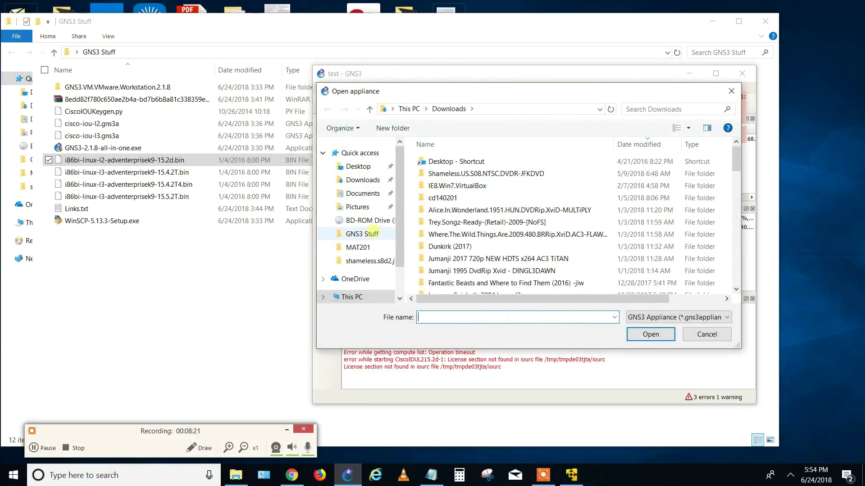
{"action": "left_click", "coordinate": [362, 233]}
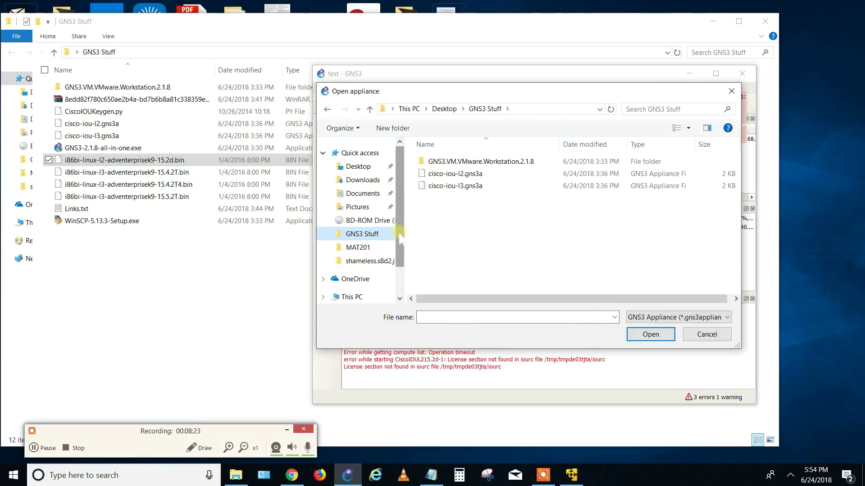
{"action": "left_click", "coordinate": [451, 186]}
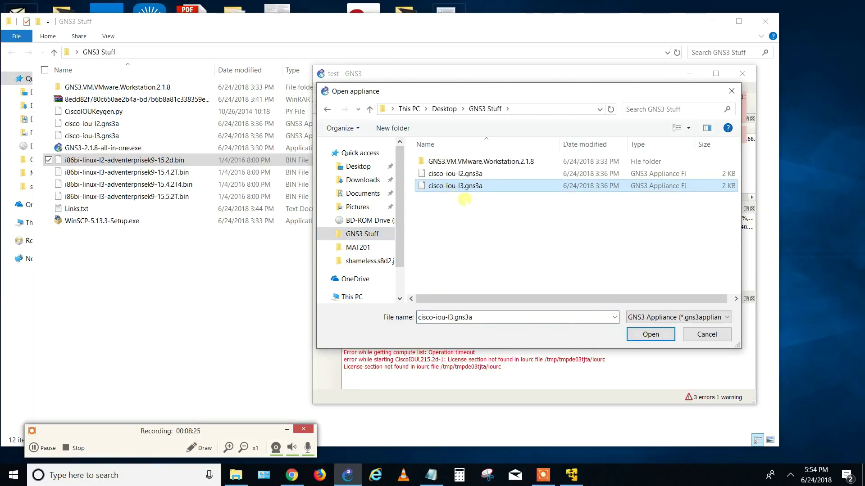
{"action": "left_click", "coordinate": [649, 334]}
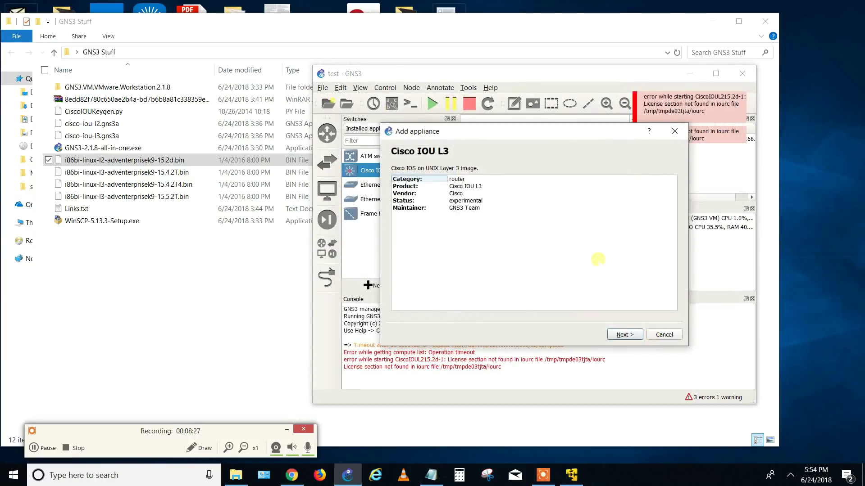
{"action": "left_click", "coordinate": [620, 334]}
{"action": "left_click", "coordinate": [623, 336]}
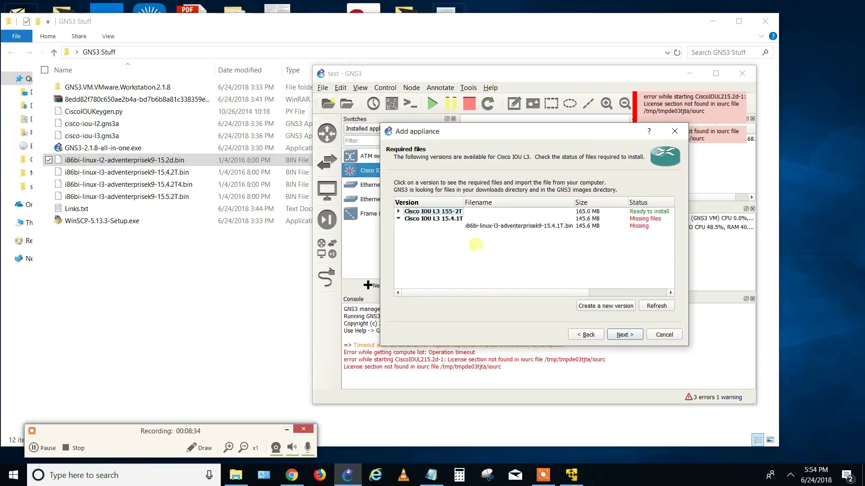
- Check the required file for Cisco IOU L3 version 155-2T, install that version and finish adding the appliance
{"action": "left_click", "coordinate": [398, 211]}
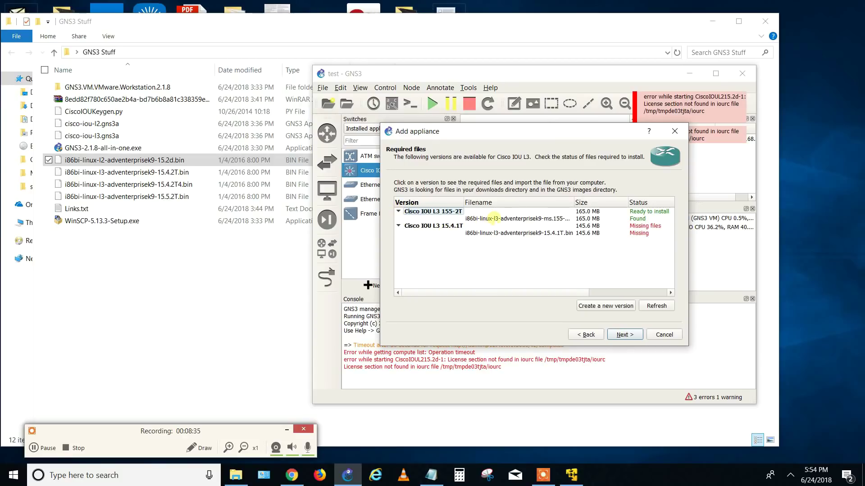
{"action": "left_click_drag", "start_coordinate": [574, 202], "coordinate": [598, 202]}
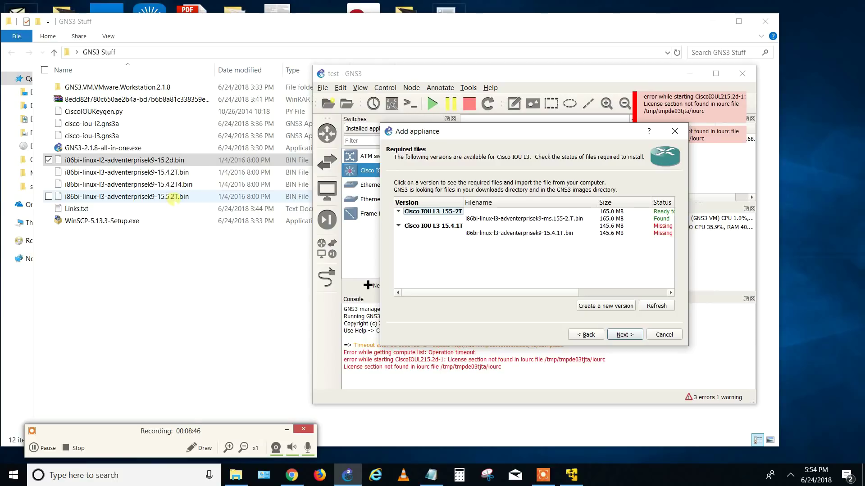
{"action": "left_click", "coordinate": [629, 336]}
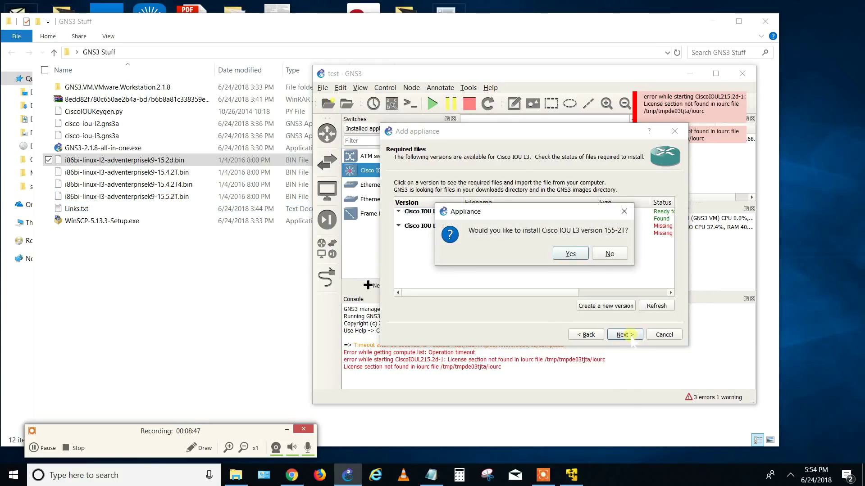
{"action": "left_click", "coordinate": [570, 254]}
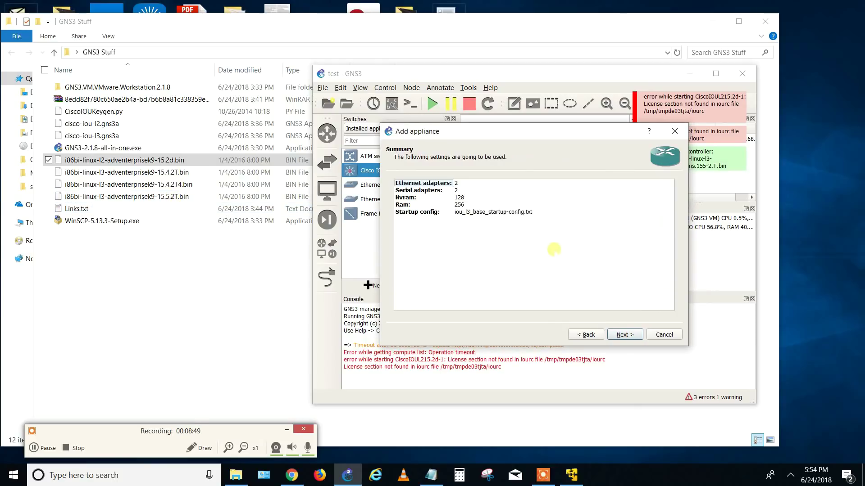
{"action": "left_click", "coordinate": [624, 335]}
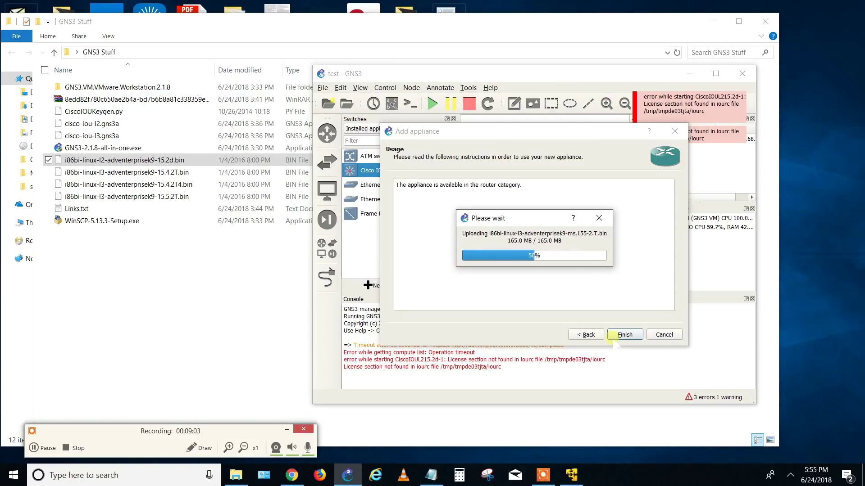
{"action": "left_click", "coordinate": [625, 335]}
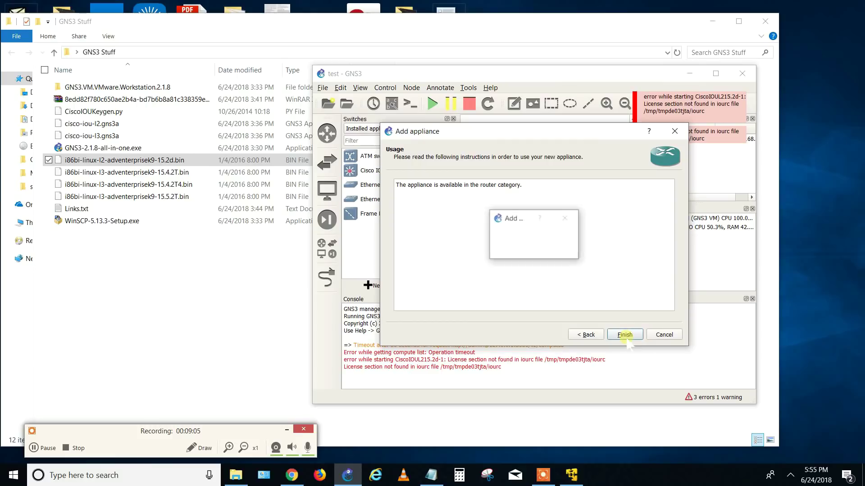
{"action": "left_click", "coordinate": [572, 254]}
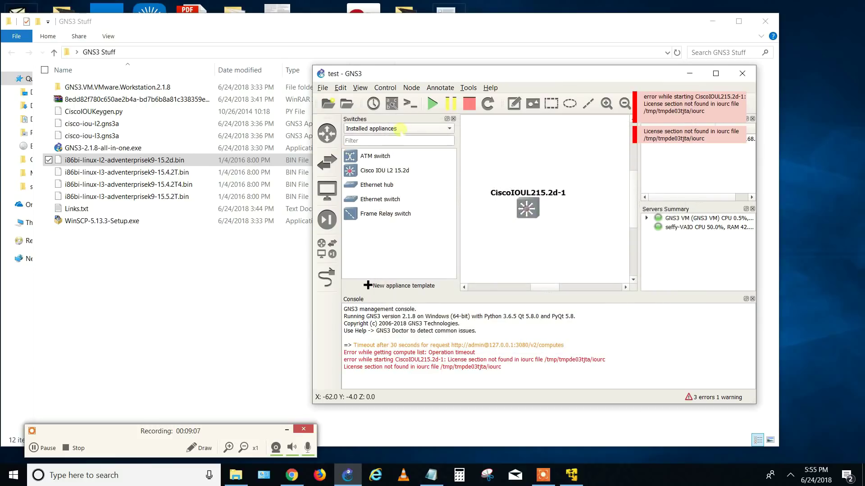
- Set the Cisco IOU L3 155-2T router template's IOU image to i86bi-linux-l3-adventerprisek9-15.5.2T.bin from the GNS3 Stuff folder
{"action": "left_click", "coordinate": [327, 134]}
{"action": "left_click_drag", "start_coordinate": [375, 154], "coordinate": [532, 156]}
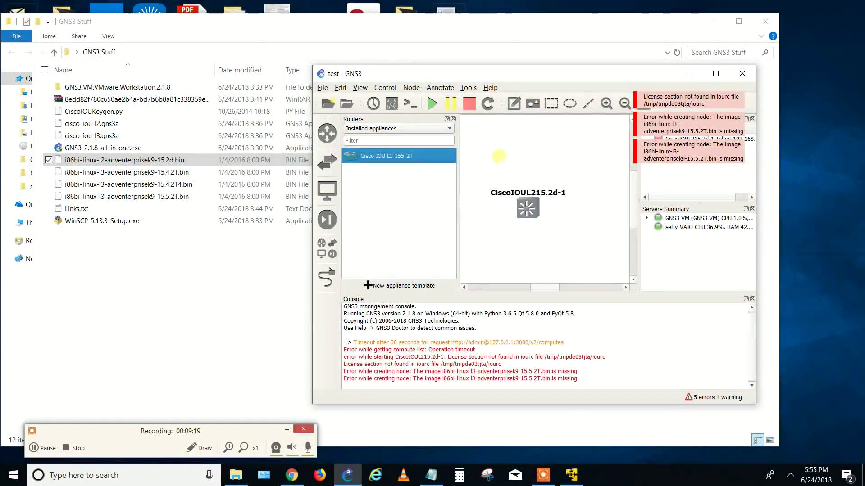
{"action": "right_click", "coordinate": [352, 154]}
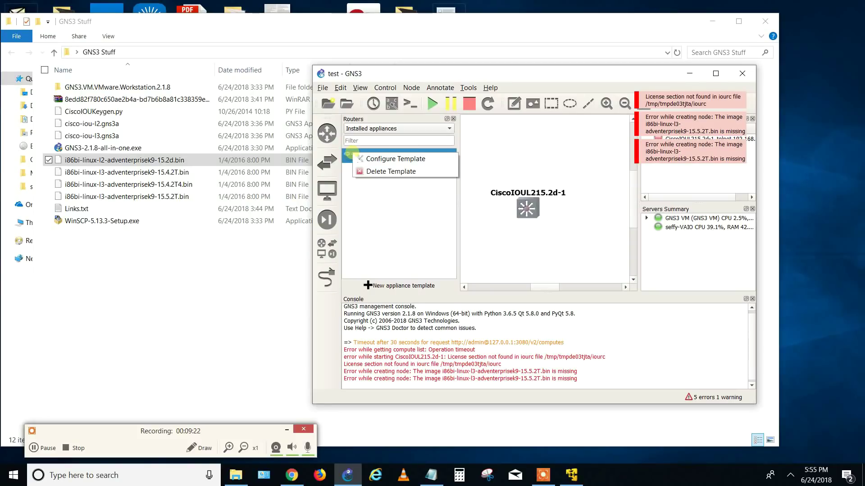
{"action": "left_click", "coordinate": [381, 158]}
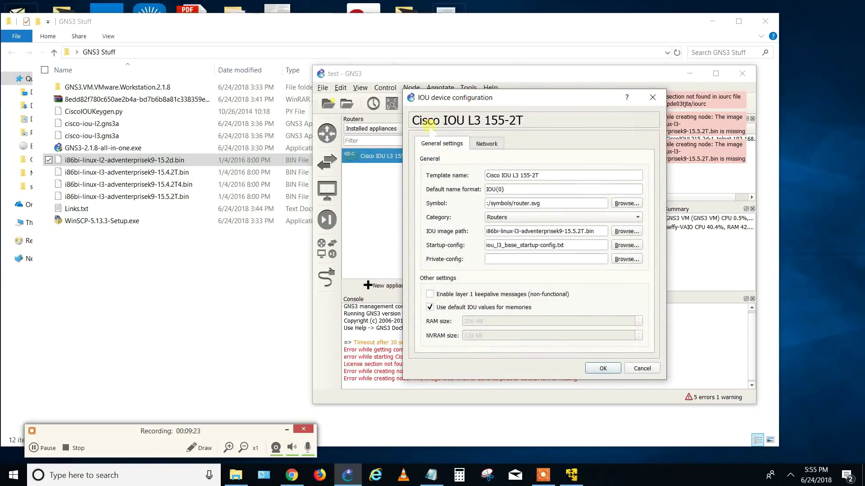
{"action": "left_click", "coordinate": [632, 232]}
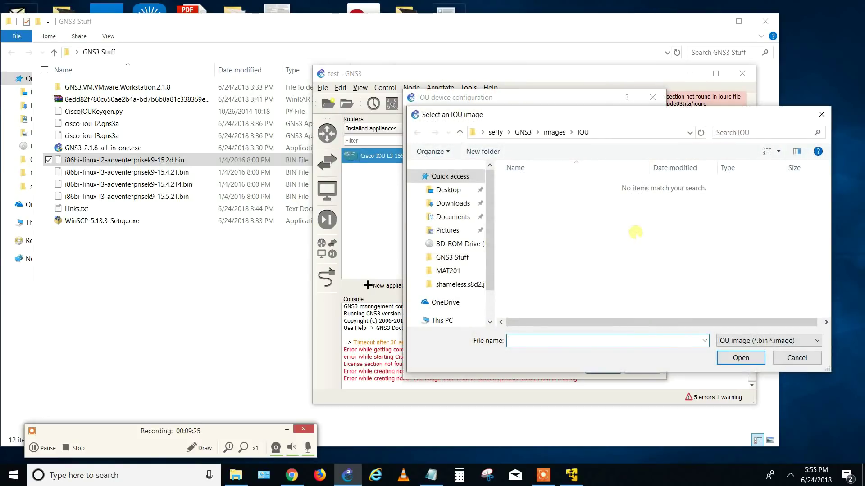
{"action": "left_click", "coordinate": [461, 257]}
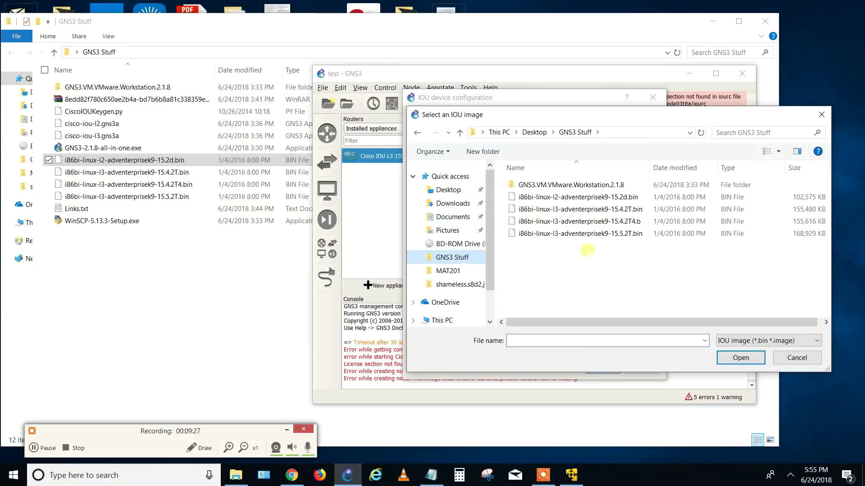
{"action": "left_click", "coordinate": [590, 234]}
{"action": "left_click", "coordinate": [740, 358]}
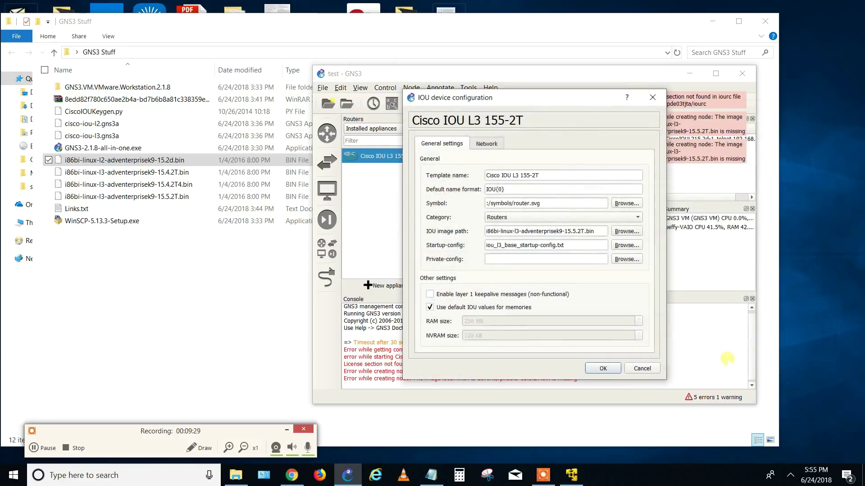
{"action": "left_click", "coordinate": [602, 369]}
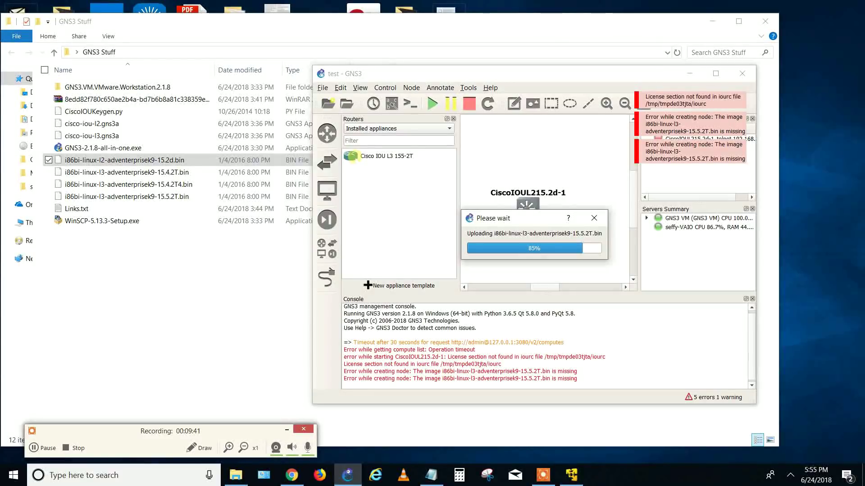
- Place a Cisco IOU L3 155-2T router above the switch and link it to the switch's Ethernet0/0 port
{"action": "left_click_drag", "start_coordinate": [352, 156], "coordinate": [520, 146]}
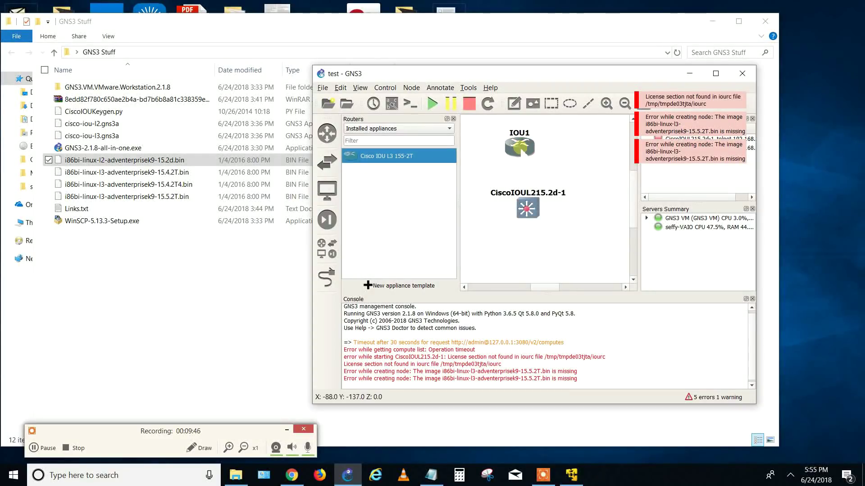
{"action": "left_click", "coordinate": [327, 277]}
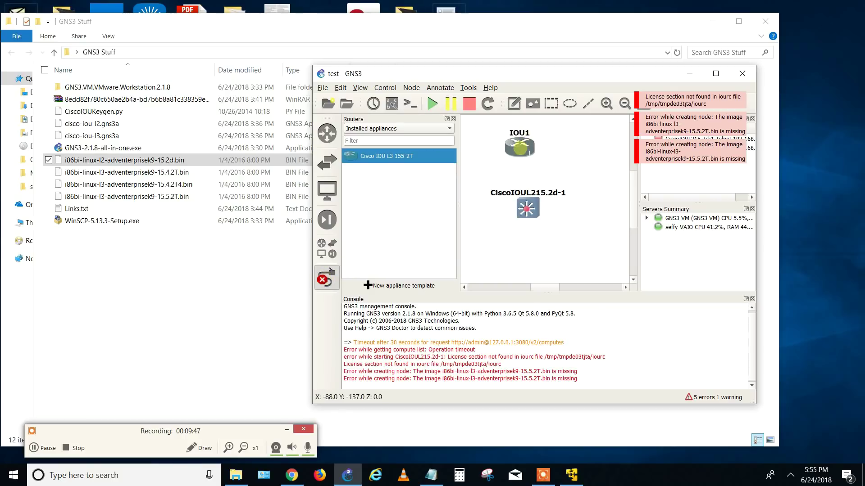
{"action": "left_click", "coordinate": [520, 146]}
{"action": "left_click", "coordinate": [536, 157]}
{"action": "left_click", "coordinate": [526, 209]}
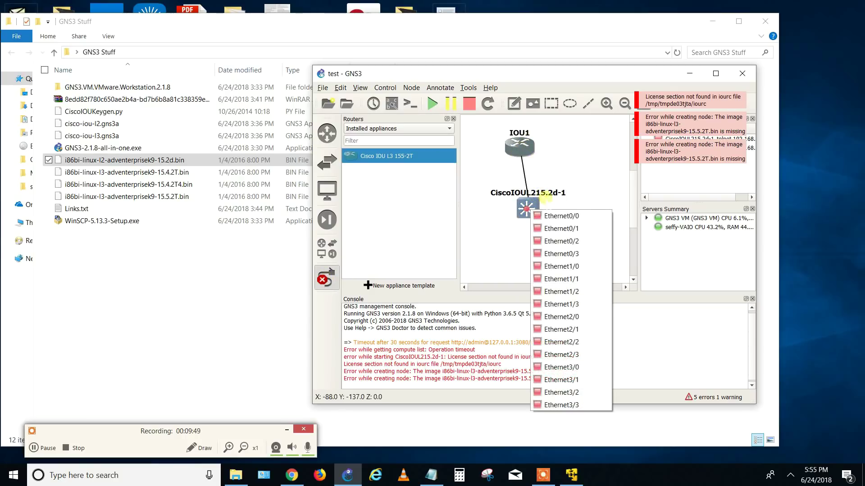
{"action": "left_click", "coordinate": [548, 216]}
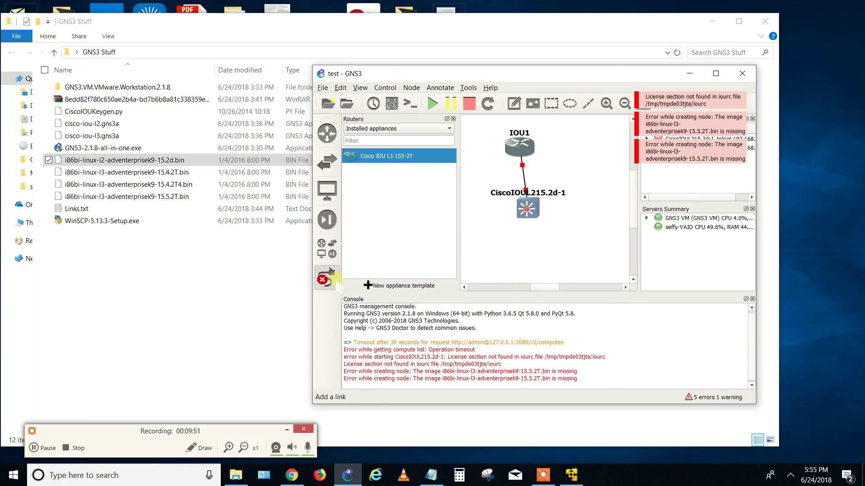
- Try to start the IOU1 router in the workspace and dismiss the resulting dialog
{"action": "right_click", "coordinate": [518, 146]}
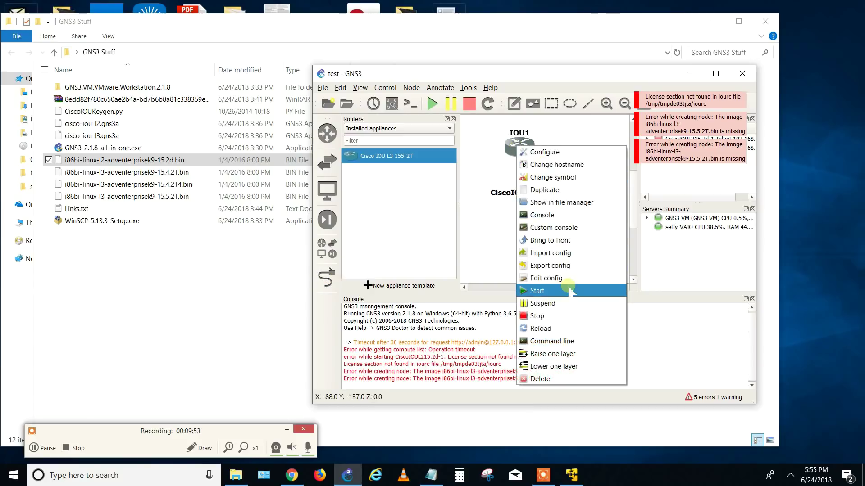
{"action": "left_click", "coordinate": [553, 290]}
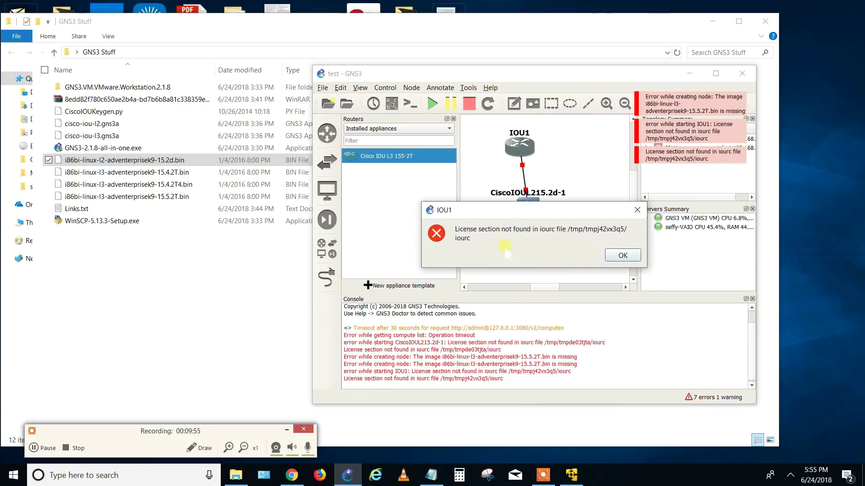
{"action": "left_click", "coordinate": [622, 256]}
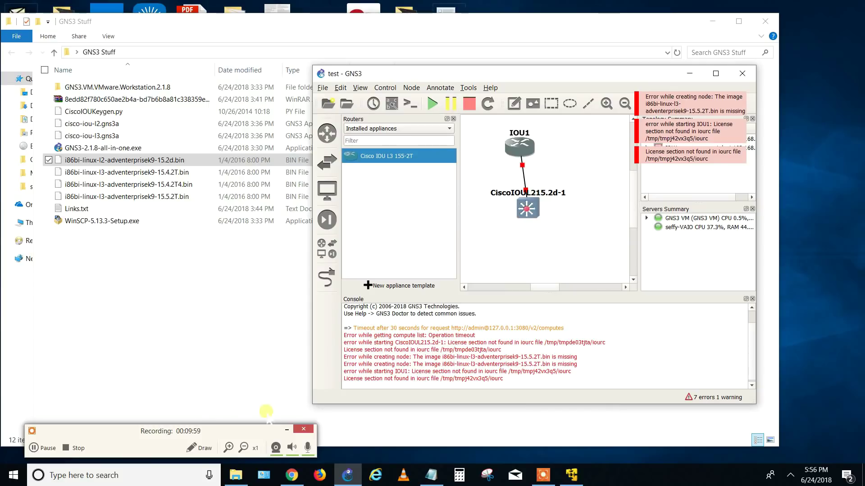
- Open Links.txt from the GNS3 Stuff folder and copy the gist.github.com link to the ciscokeygen-py file
{"action": "double_click", "coordinate": [77, 209]}
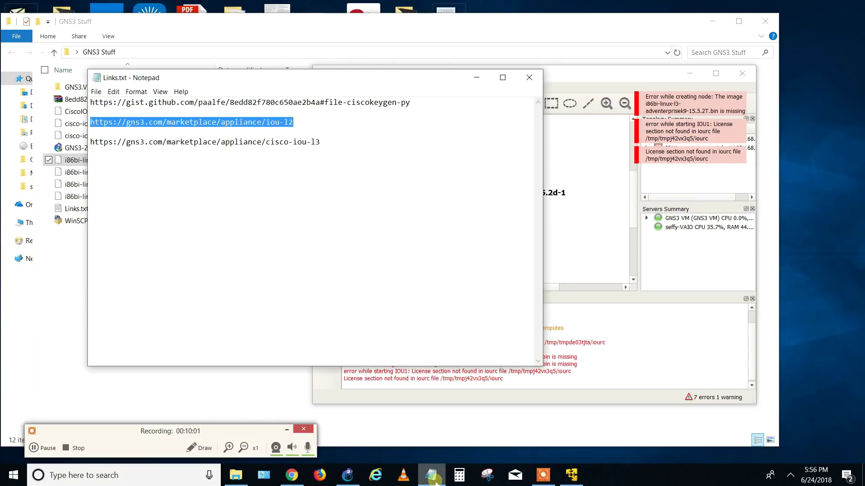
{"action": "left_click_drag", "start_coordinate": [277, 86], "coordinate": [302, 110]}
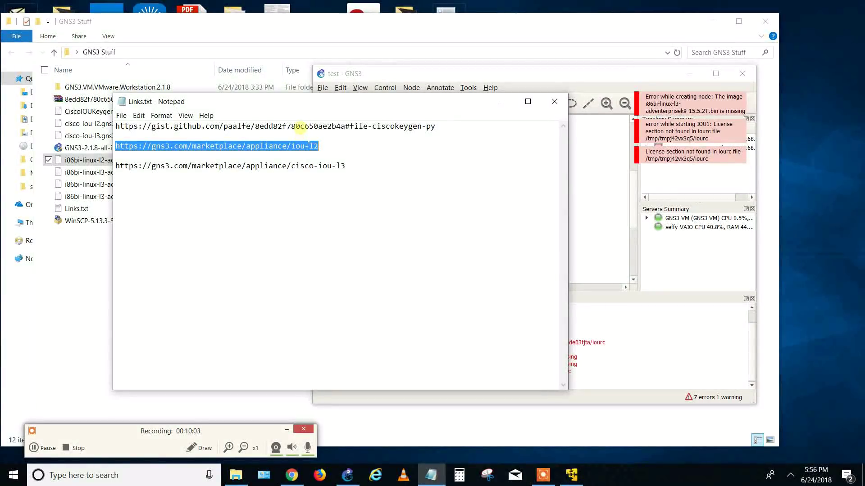
{"action": "double_click", "coordinate": [299, 127]}
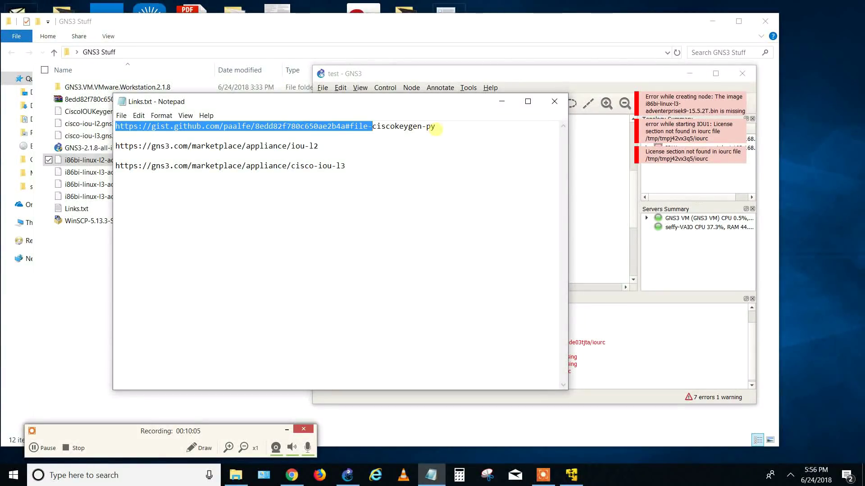
{"action": "left_click_drag", "start_coordinate": [435, 126], "coordinate": [125, 126]}
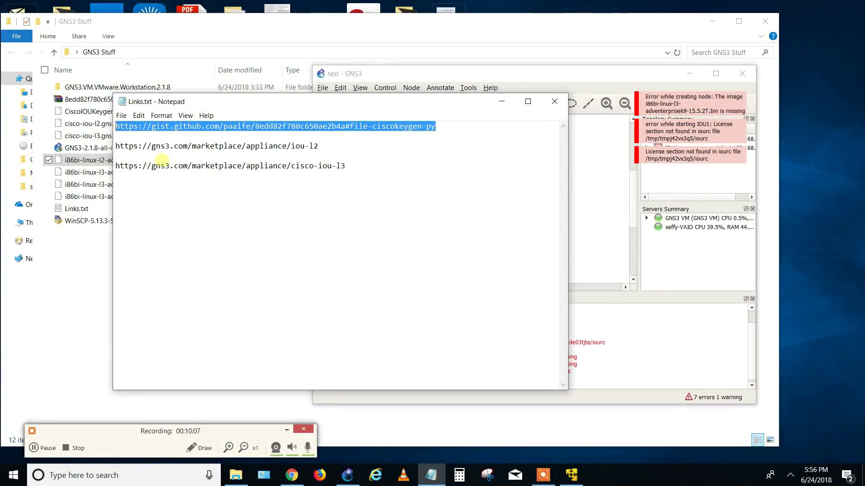
{"action": "left_click", "coordinate": [219, 263]}
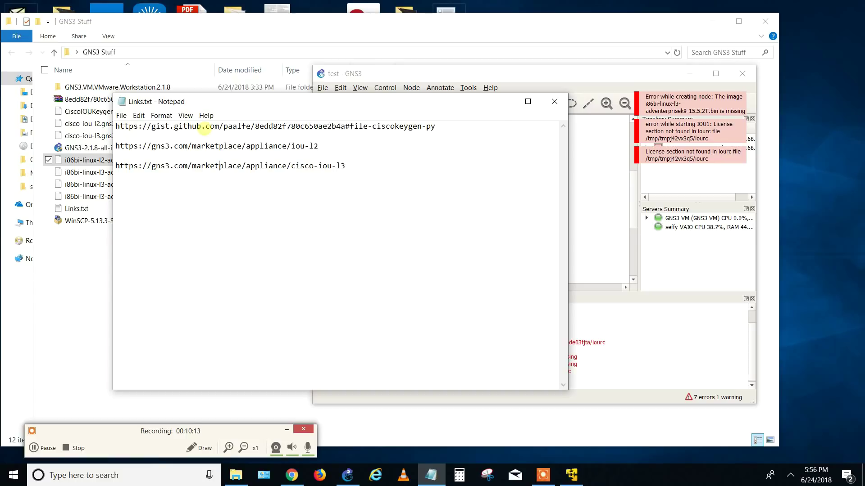
- Switch to Chrome, load the copied gist link in the empty tab and download CiscoKeyGen.py as a ZIP
{"action": "left_click", "coordinate": [292, 475]}
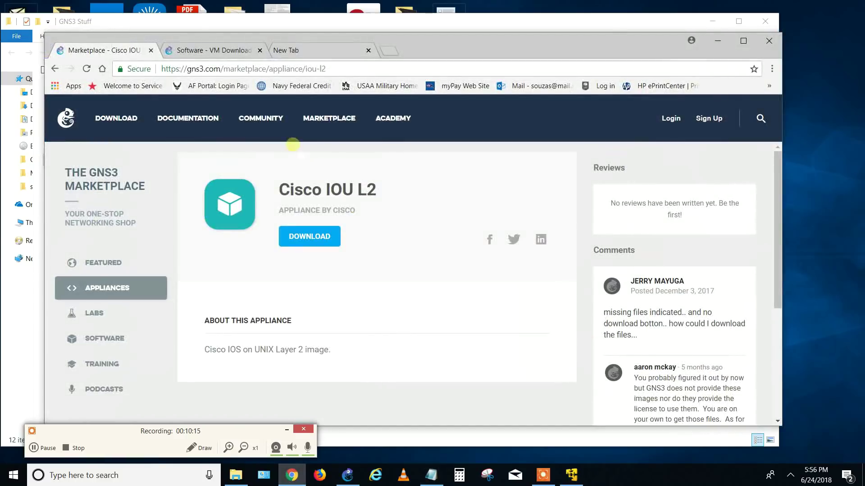
{"action": "left_click", "coordinate": [315, 51]}
{"action": "key", "text": "ctrl+v"}
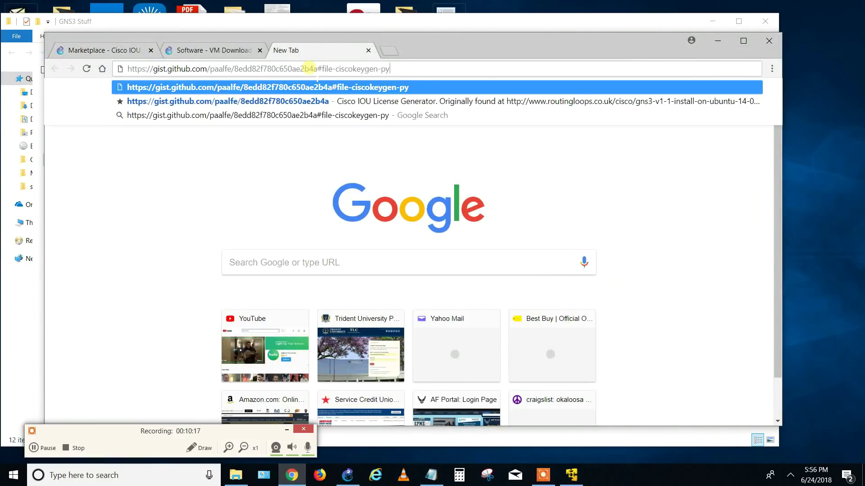
{"action": "key", "text": "Return"}
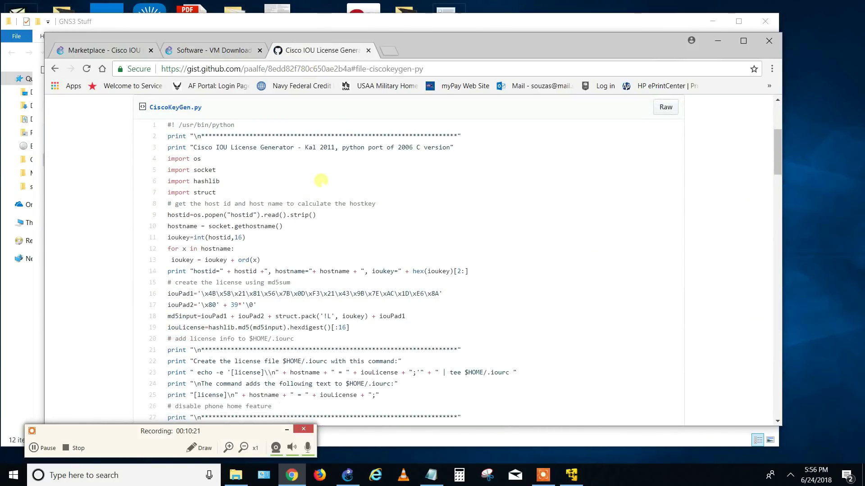
{"action": "scroll", "coordinate": [321, 180], "scroll_direction": "up", "scroll_amount": 4}
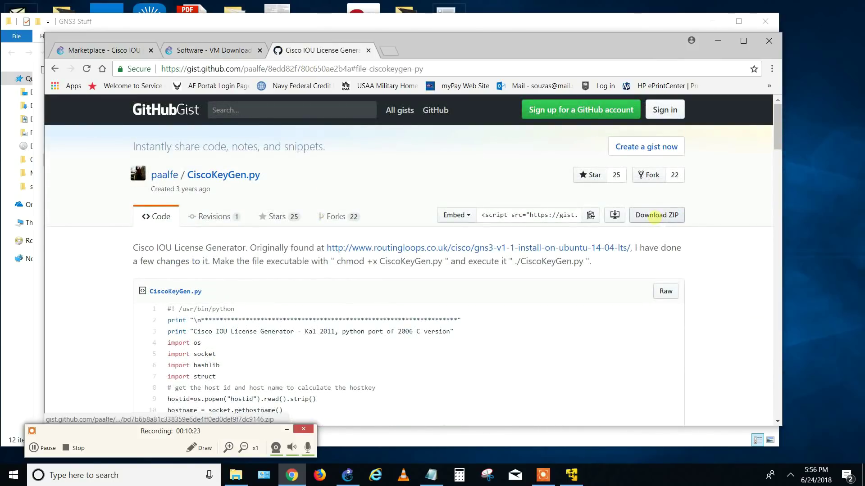
{"action": "left_click", "coordinate": [657, 215]}
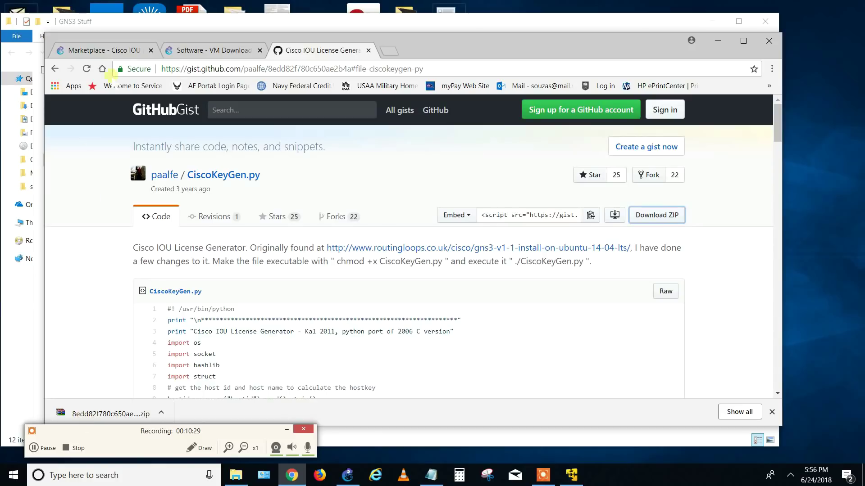
- Inspect the contents of the CiscoKeyGen ZIP in the GNS3 Stuff folder, then locate the extracted CiscoIOUKeygen.py there
{"action": "left_click", "coordinate": [719, 41]}
{"action": "left_click", "coordinate": [130, 100]}
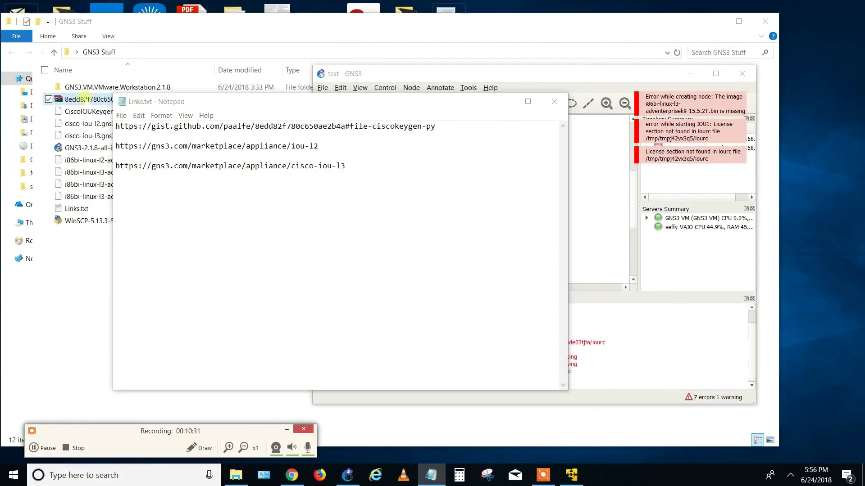
{"action": "double_click", "coordinate": [183, 101]}
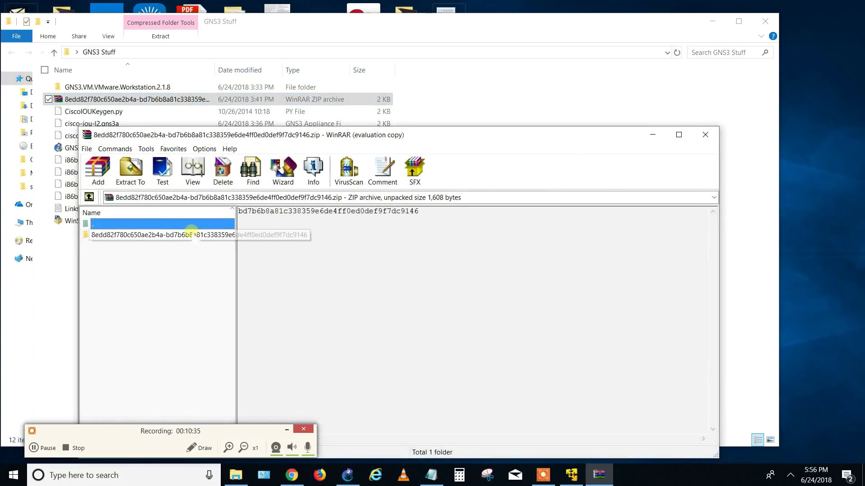
{"action": "double_click", "coordinate": [195, 235]}
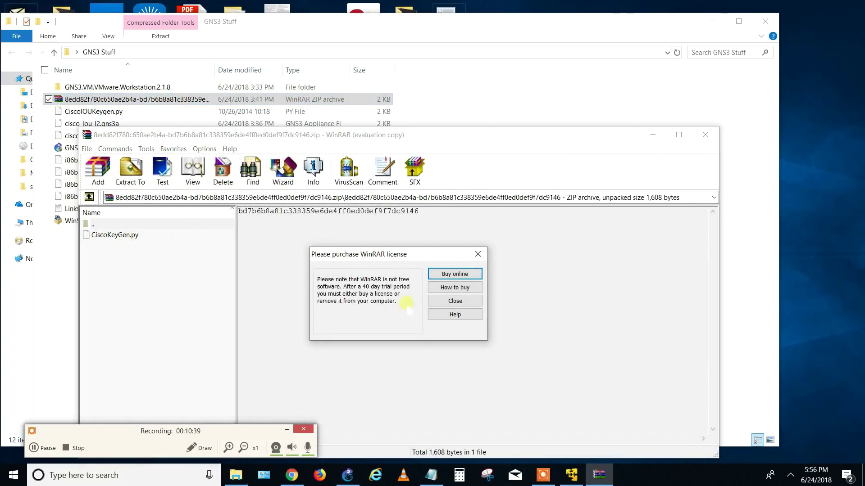
{"action": "left_click", "coordinate": [452, 300]}
{"action": "left_click", "coordinate": [705, 134]}
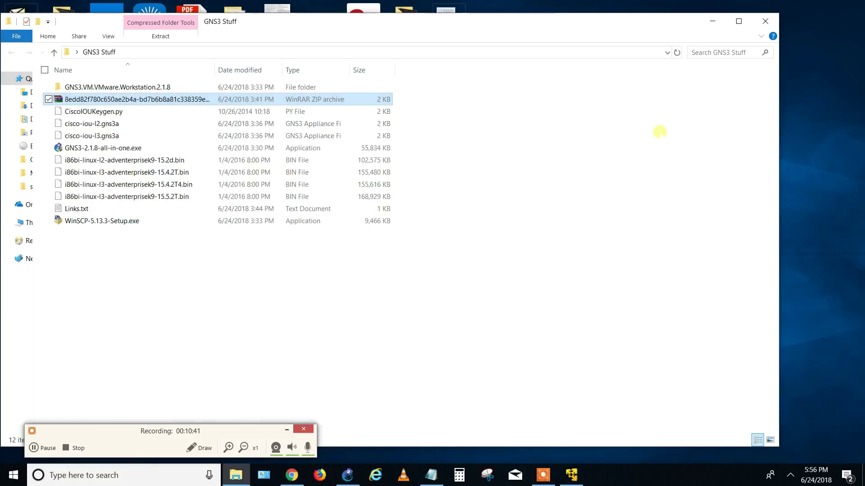
{"action": "left_click", "coordinate": [114, 113]}
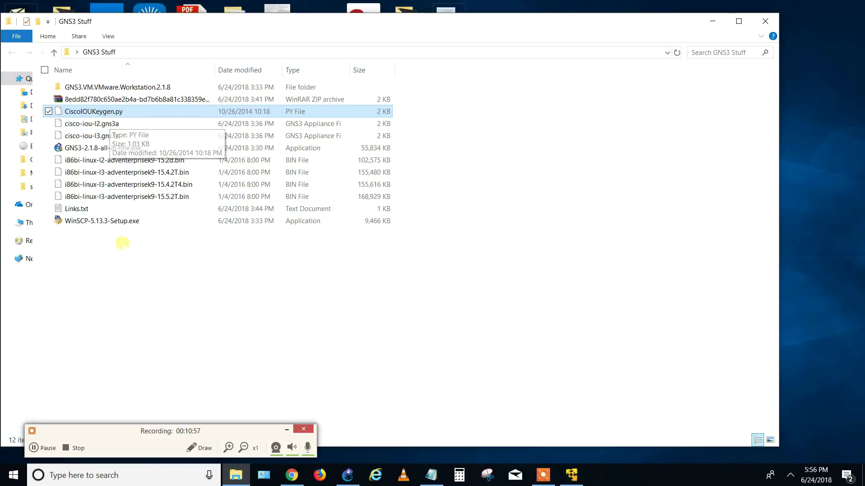
{"action": "left_click", "coordinate": [118, 255]}
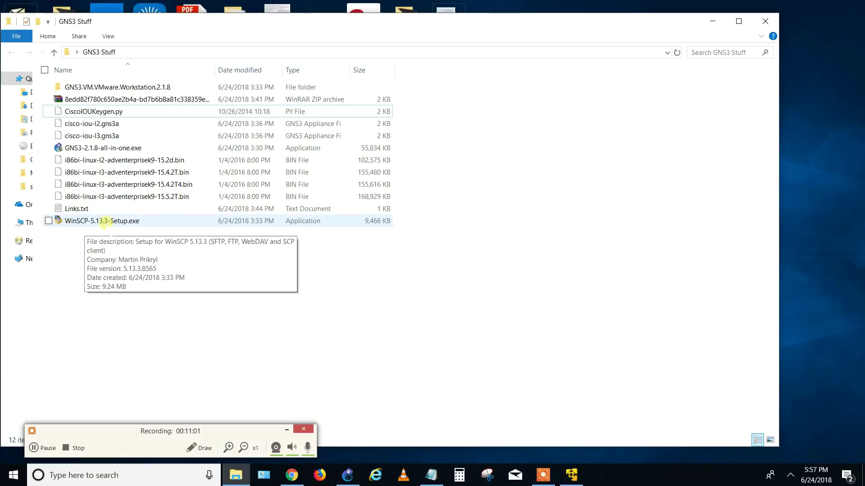
- Run WinSCP-5.13.3-Setup.exe, install WinSCP with the typical installation and decline importing the stored PuTTY sessions
{"action": "left_click", "coordinate": [106, 220]}
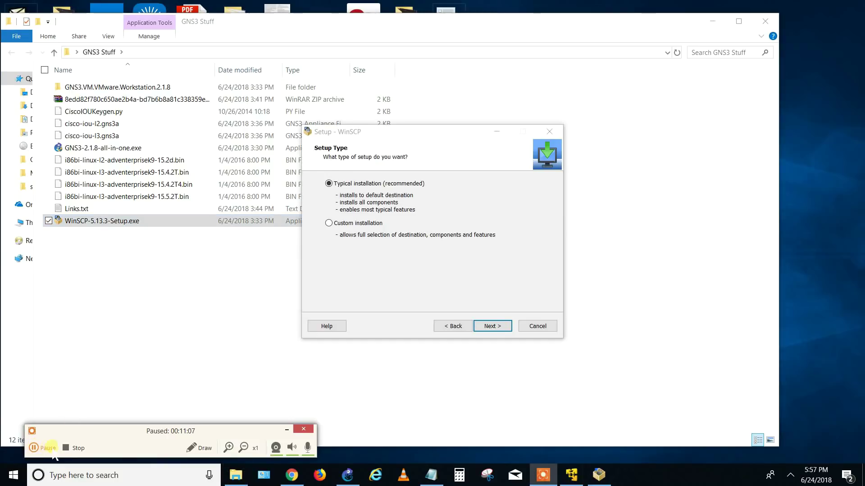
{"action": "left_click", "coordinate": [492, 326]}
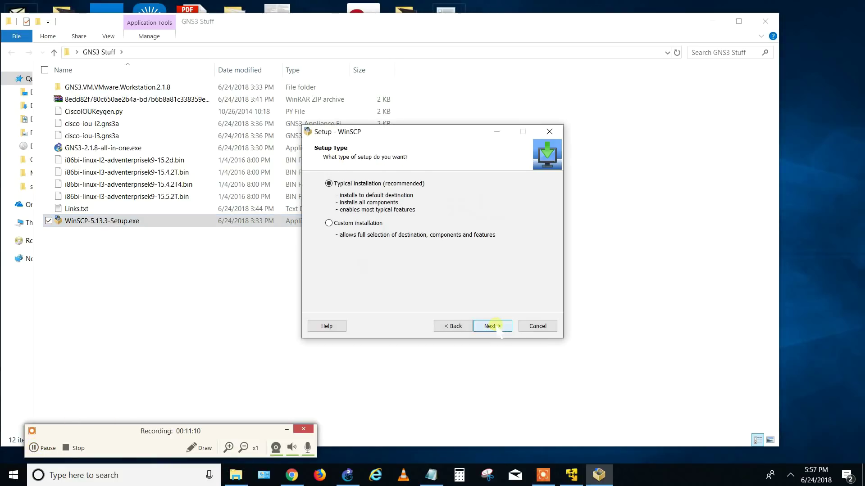
{"action": "left_click", "coordinate": [493, 326]}
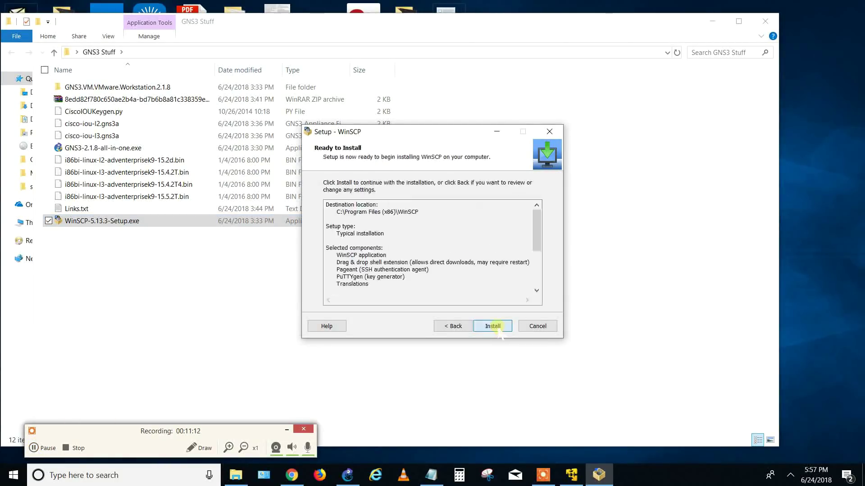
{"action": "left_click", "coordinate": [492, 326]}
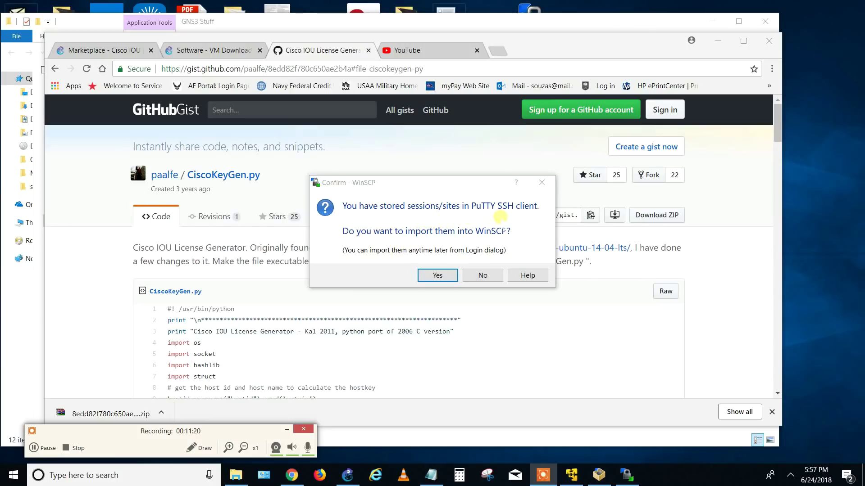
{"action": "left_click", "coordinate": [482, 275]}
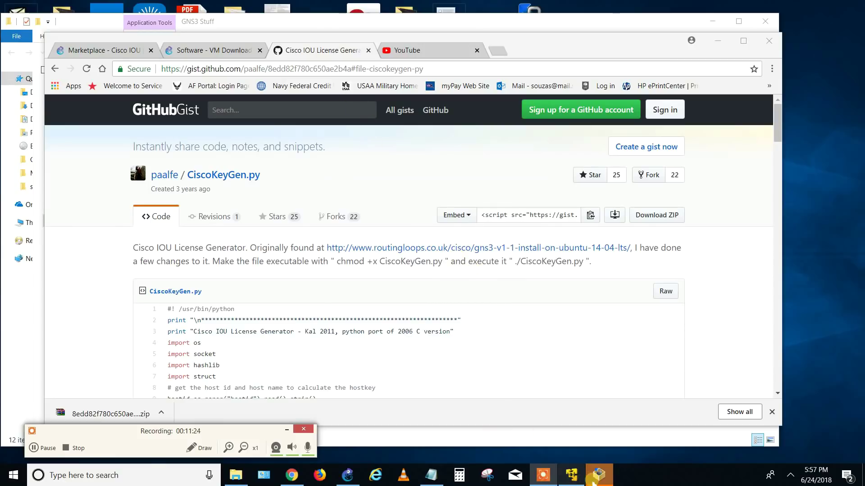
- Return to the WinSCP setup wizard, pass the sponsor page and finish the installation with Launch WinSCP enabled
{"action": "left_click", "coordinate": [601, 480]}
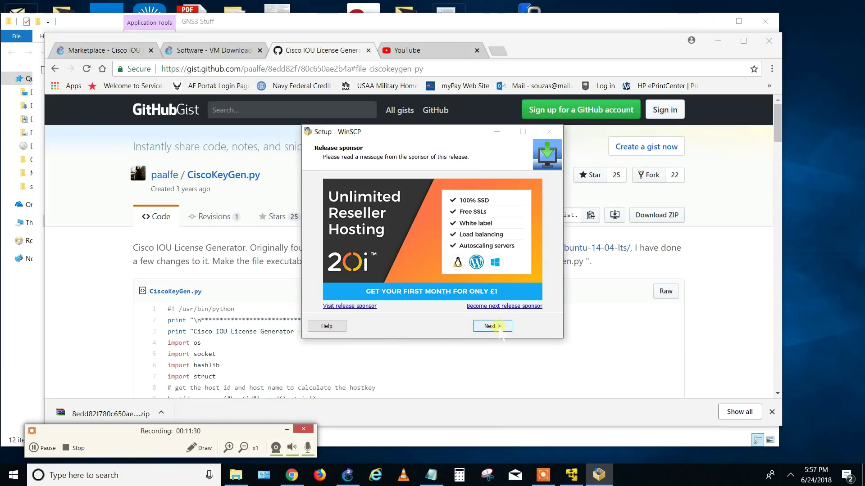
{"action": "left_click", "coordinate": [493, 326]}
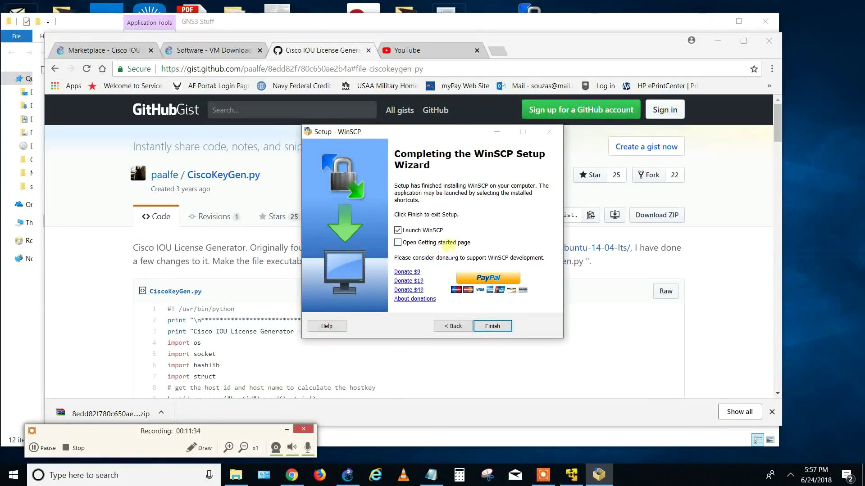
{"action": "left_click", "coordinate": [492, 326]}
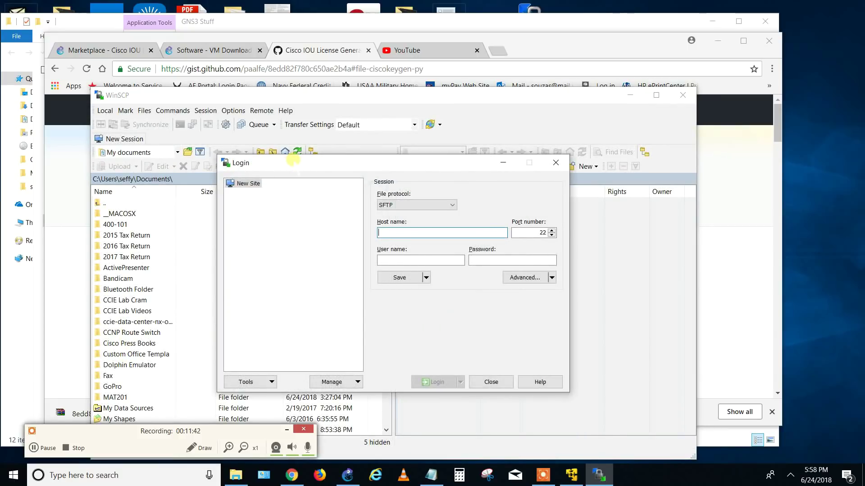
- Show the GNS3 VM window and arrange it beside the WinSCP login dialog so the VM's IP and SSH login details are readable
{"action": "left_click_drag", "start_coordinate": [293, 160], "coordinate": [290, 120]}
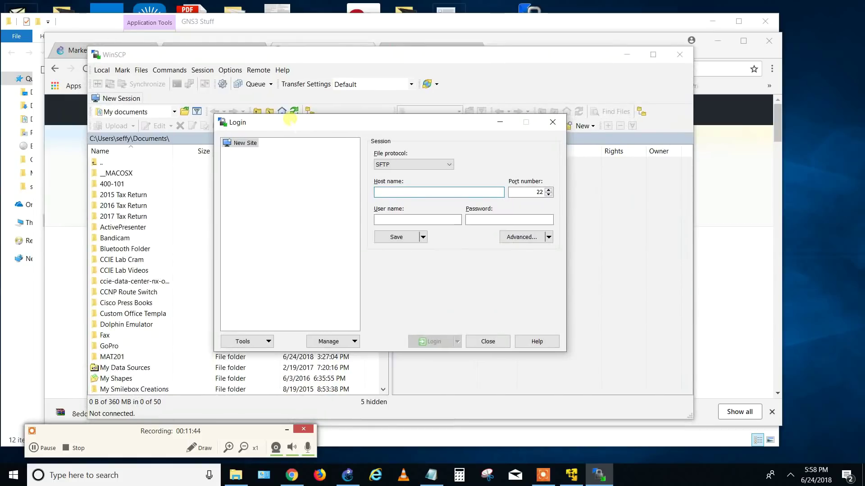
{"action": "left_click", "coordinate": [571, 475]}
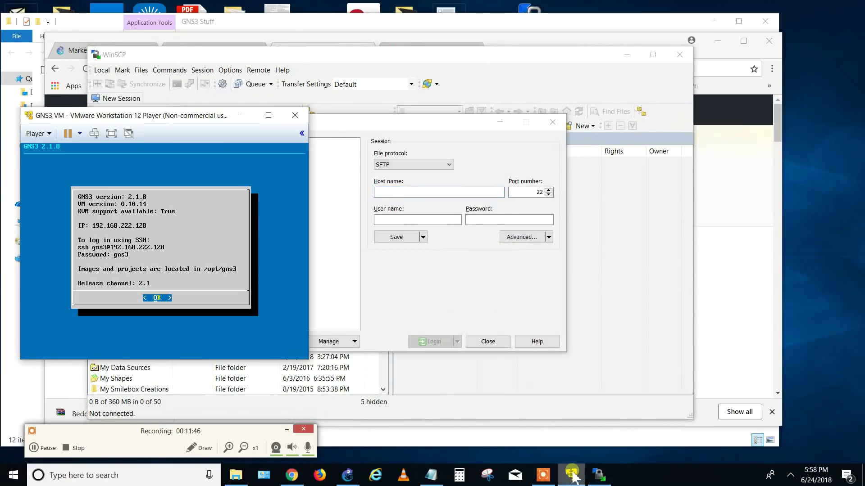
{"action": "left_click_drag", "start_coordinate": [171, 118], "coordinate": [163, 116]}
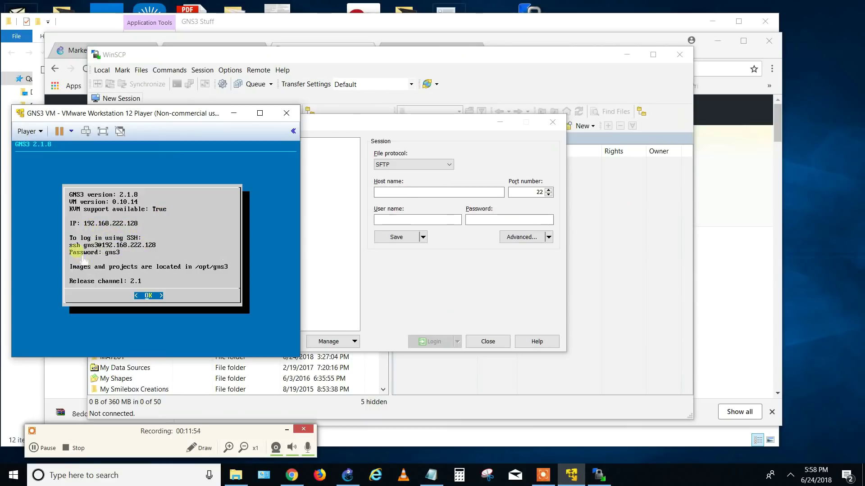
{"action": "left_click", "coordinate": [397, 192]}
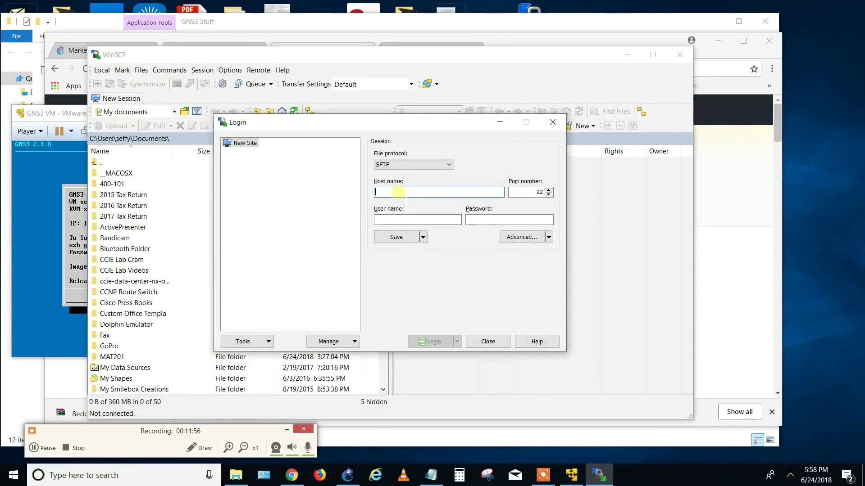
{"action": "left_click_drag", "start_coordinate": [372, 122], "coordinate": [447, 122]}
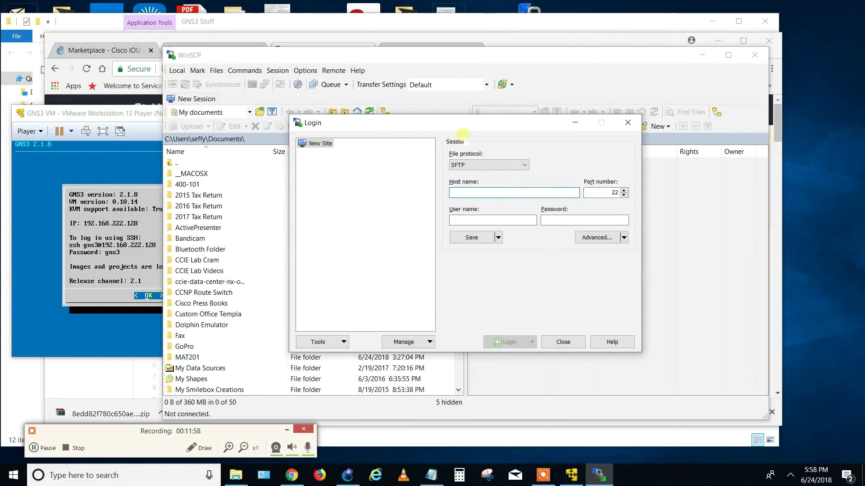
- Connect over SFTP to host 192.168.222.128 with user name gns3 and the account password, accepting the server's host key
{"action": "type", "text": "192.168.222.128"}
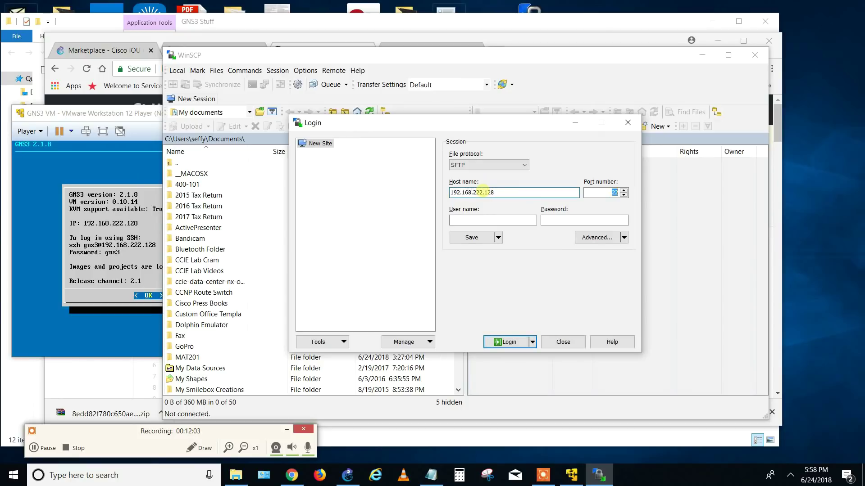
{"action": "key", "text": "Tab"}
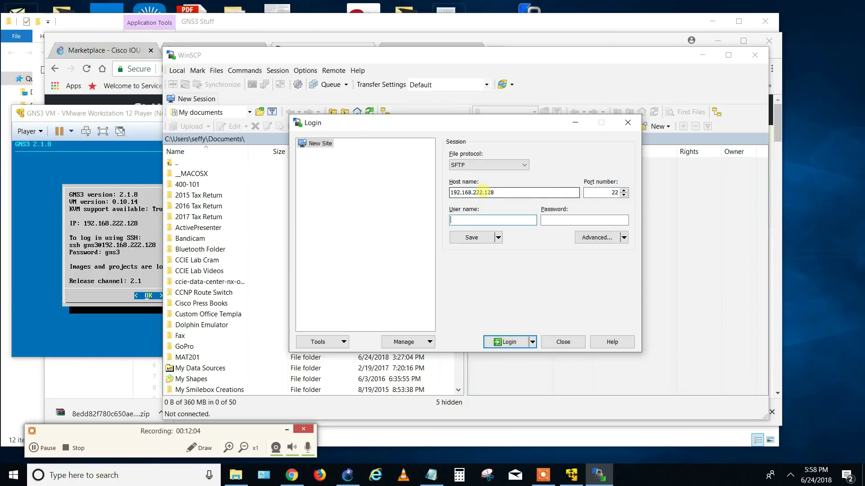
{"action": "type", "text": "gns3"}
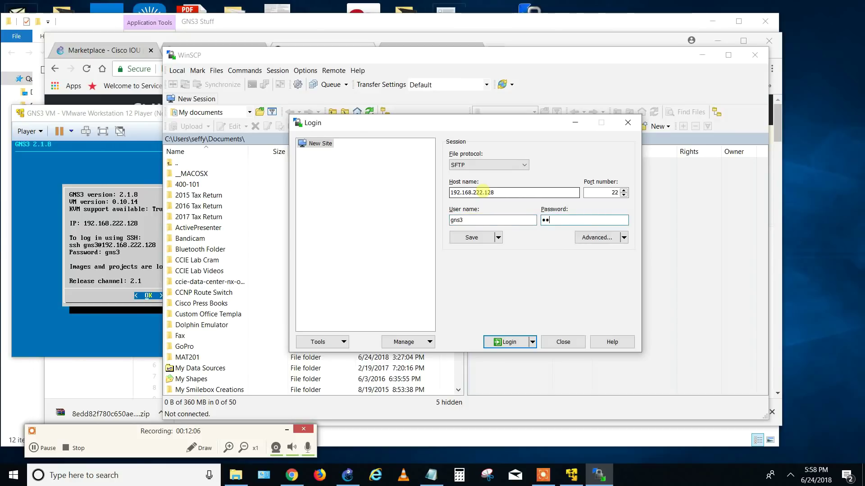
{"action": "left_click", "coordinate": [514, 342]}
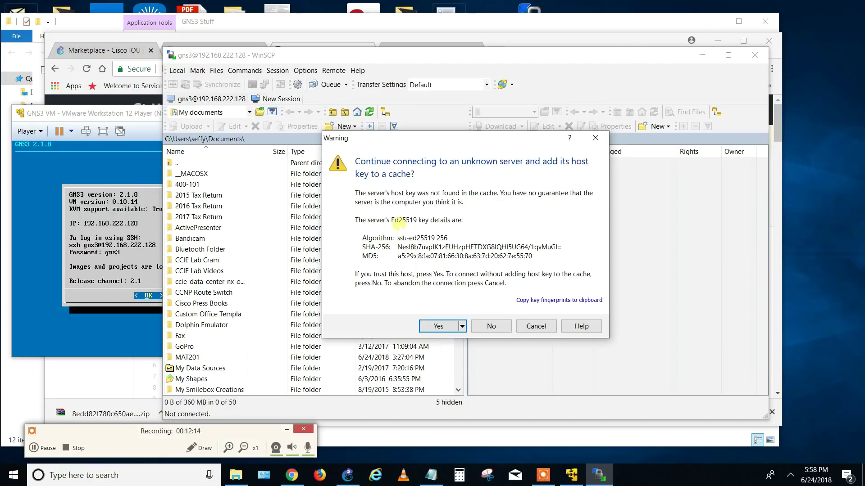
{"action": "left_click", "coordinate": [436, 328]}
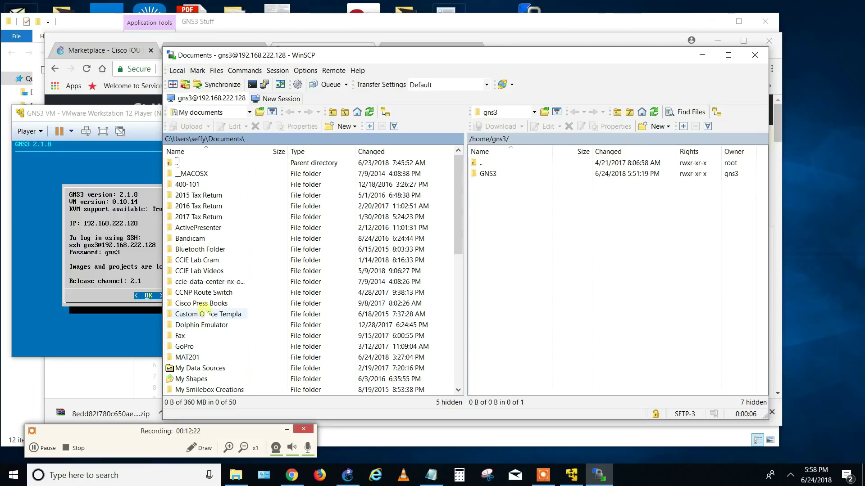
- Browse the local files to the GNS3 Stuff folder on the Desktop and select CiscoIOUKeygen.py
{"action": "scroll", "coordinate": [204, 316], "scroll_direction": "down", "scroll_amount": 1}
{"action": "scroll", "coordinate": [194, 304], "scroll_direction": "up", "scroll_amount": 1}
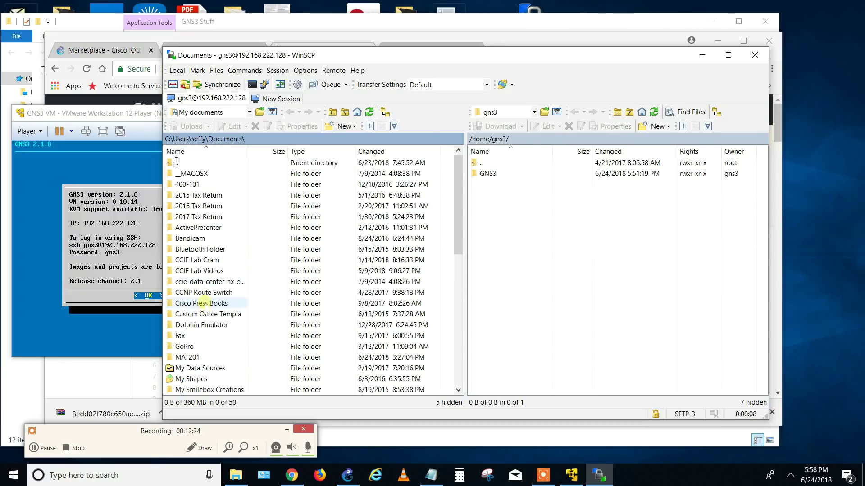
{"action": "double_click", "coordinate": [171, 162]}
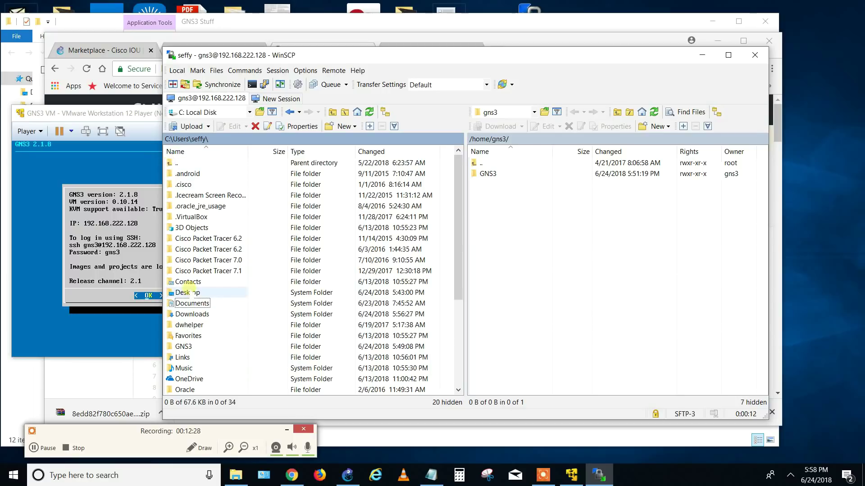
{"action": "double_click", "coordinate": [185, 292]}
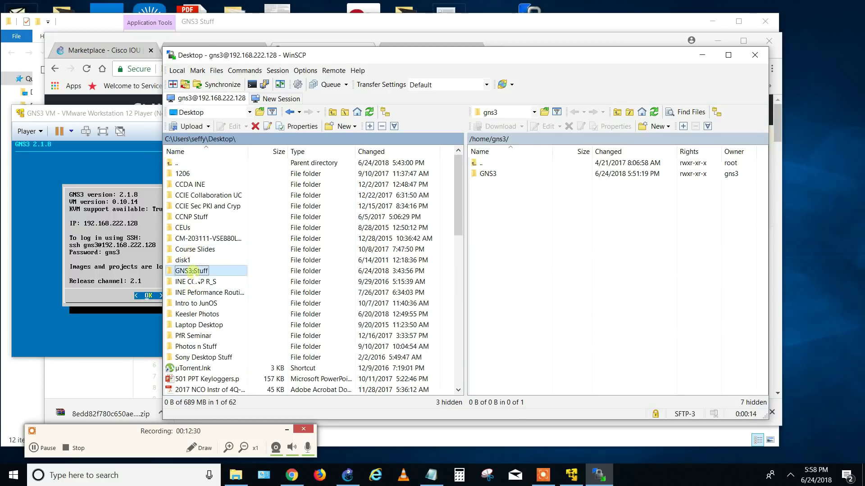
{"action": "double_click", "coordinate": [188, 271]}
{"action": "left_click", "coordinate": [203, 195]}
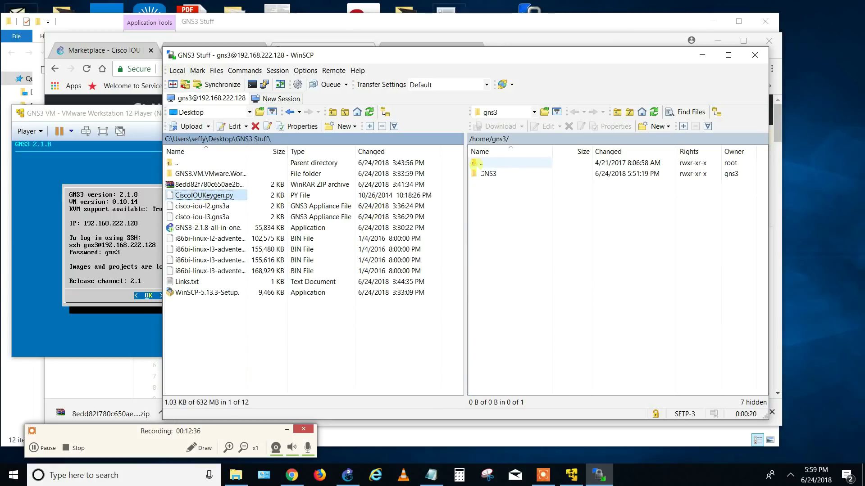
- Browse the remote server from the home directory to the /opt/gns3/images/IOU folder
{"action": "double_click", "coordinate": [475, 163]}
{"action": "double_click", "coordinate": [475, 163]}
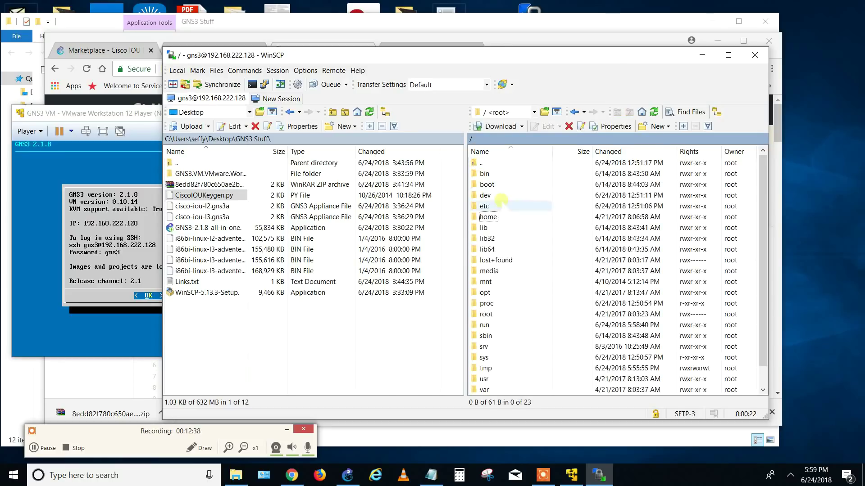
{"action": "double_click", "coordinate": [486, 293]}
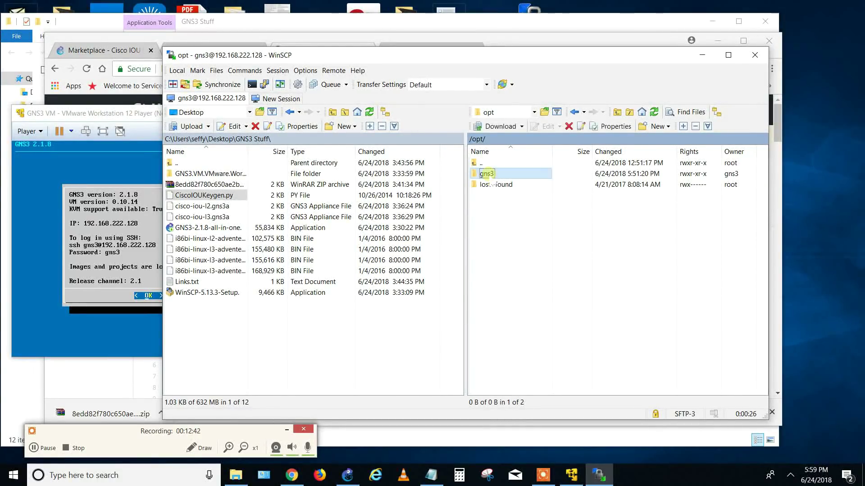
{"action": "double_click", "coordinate": [486, 174]}
{"action": "double_click", "coordinate": [490, 173]}
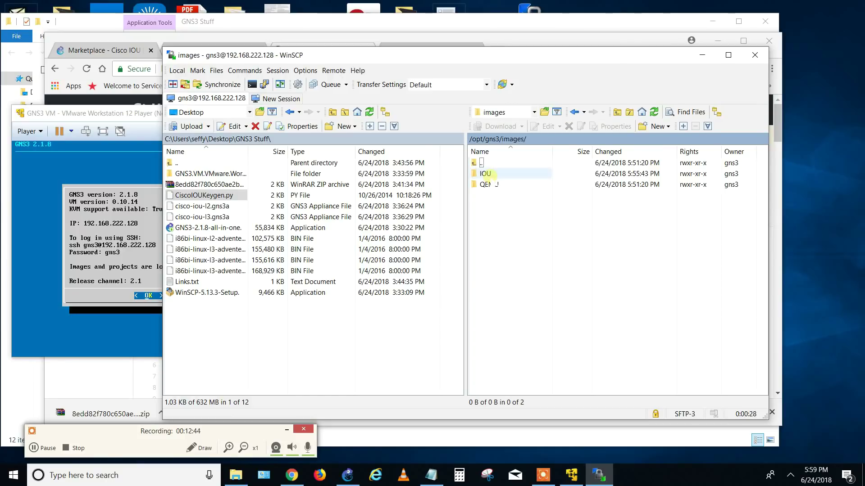
{"action": "double_click", "coordinate": [485, 174]}
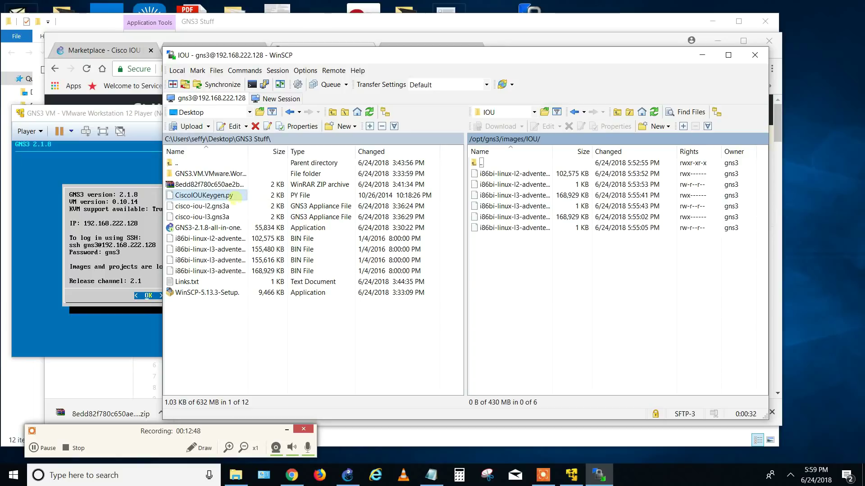
- Upload CiscoIOUKeygen.py to the remote IOU folder and turn off the transfer options dialog for future transfers
{"action": "left_click", "coordinate": [223, 195]}
{"action": "left_click_drag", "start_coordinate": [561, 283], "coordinate": [494, 282]}
{"action": "left_click", "coordinate": [490, 272]}
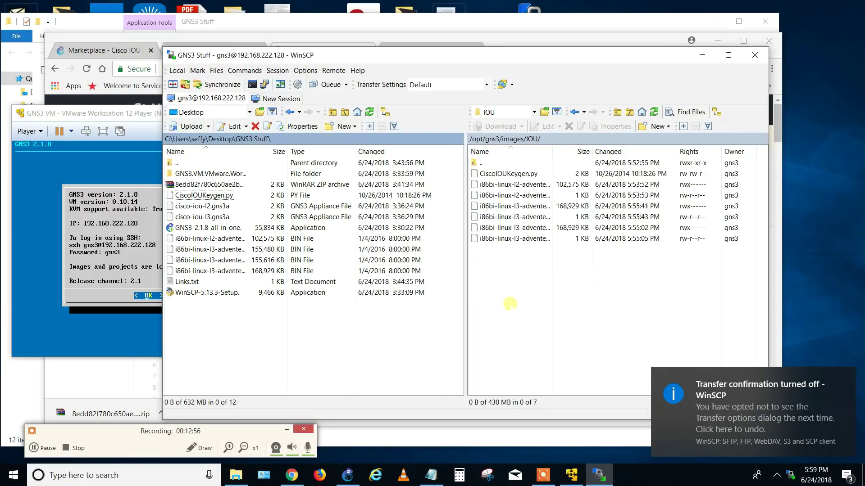
{"action": "left_click", "coordinate": [511, 303]}
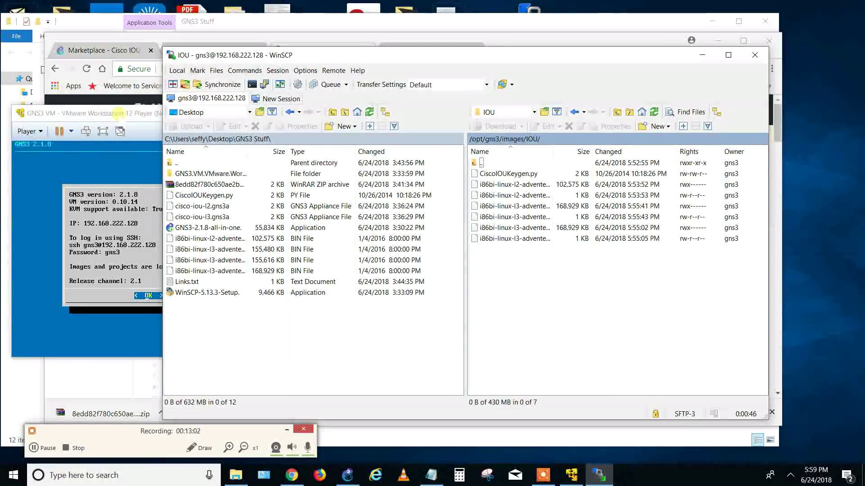
- Switch to the GNS3 VM, dismiss its information screen and open the Shell console
{"action": "left_click", "coordinate": [118, 113]}
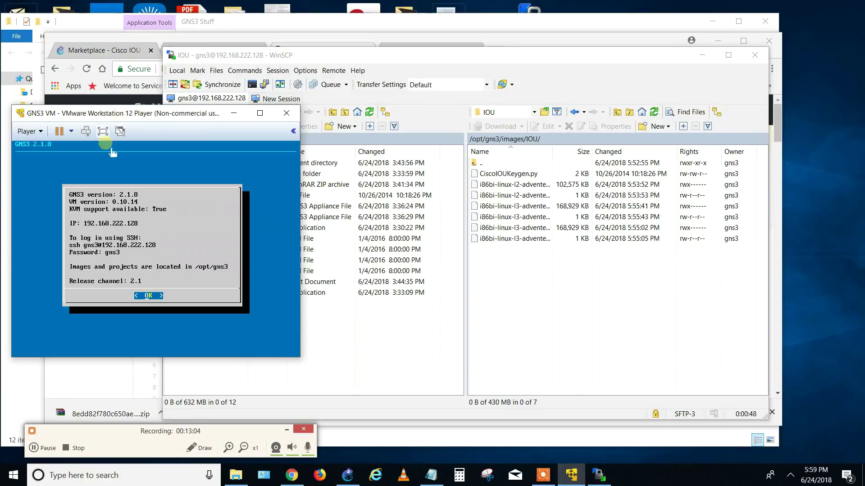
{"action": "left_click", "coordinate": [47, 450]}
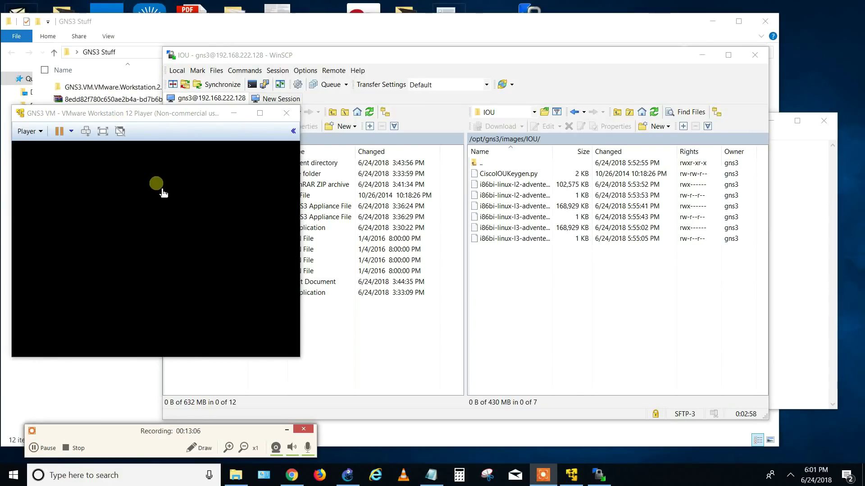
{"action": "left_click", "coordinate": [154, 235]}
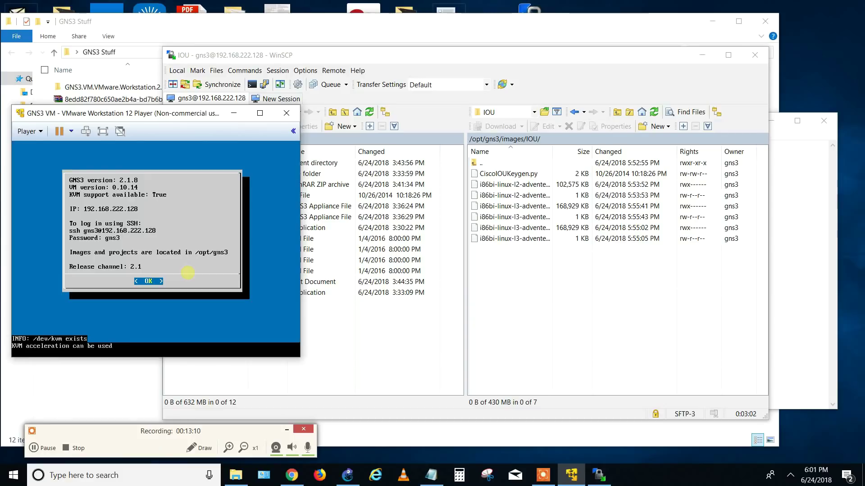
{"action": "key", "text": "Return"}
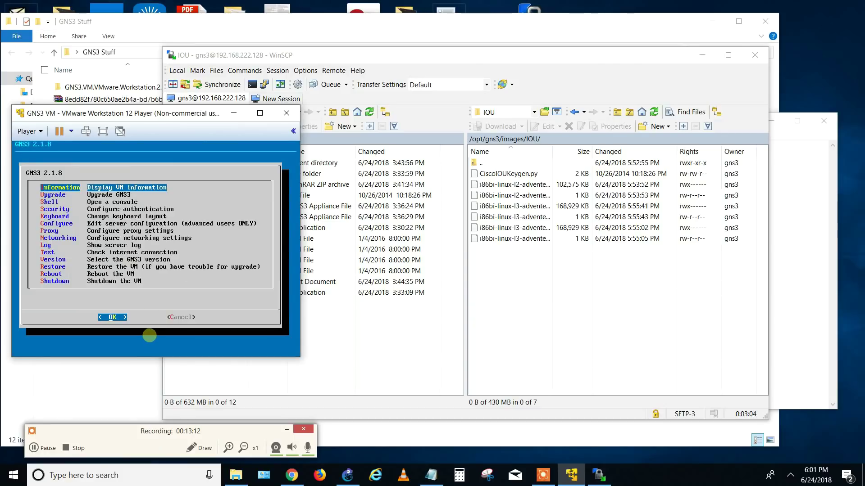
{"action": "key", "text": "Down"}
{"action": "key", "text": "Down"}
{"action": "key", "text": "Down"}
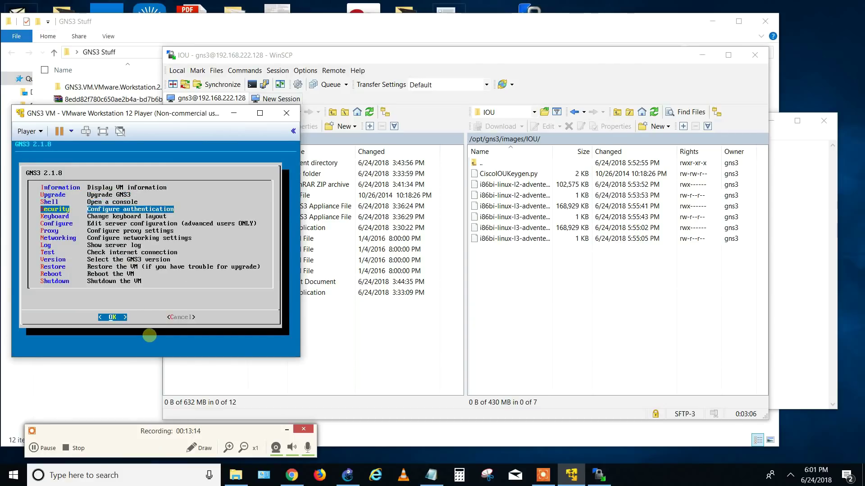
{"action": "key", "text": "Up"}
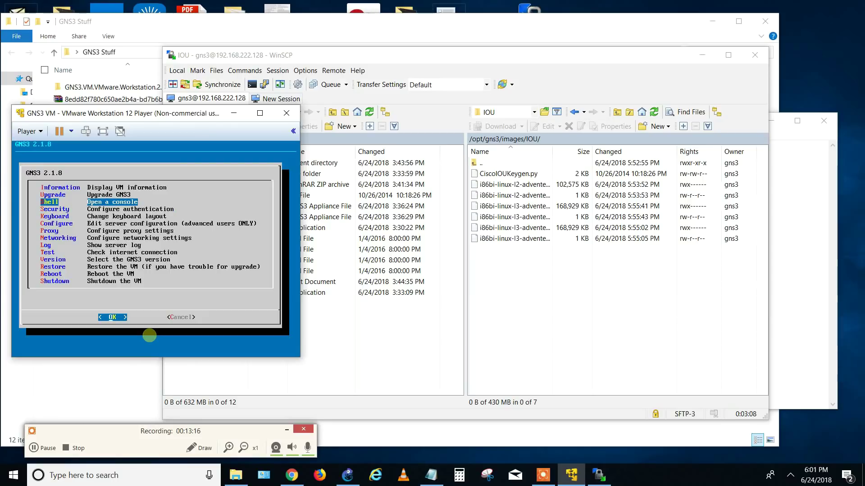
{"action": "key", "text": "Return"}
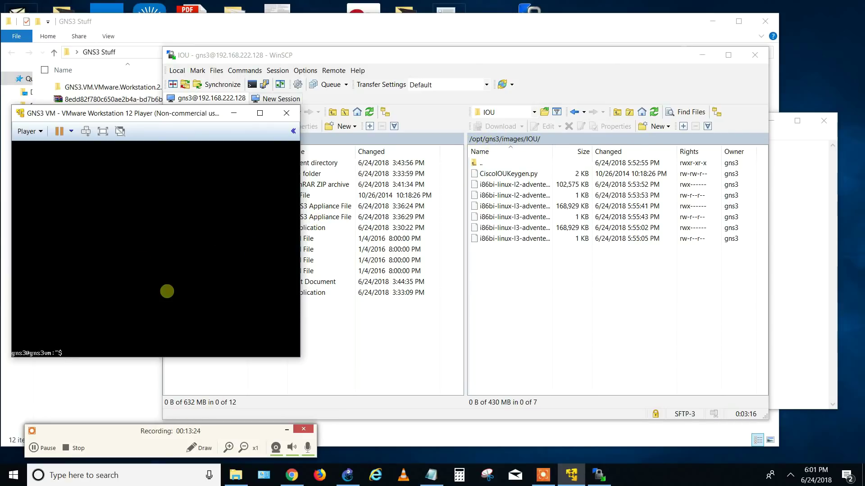
- Change to the /opt/gns3/images/IOU directory in the VM shell and run CiscoIOUKeygen.py with sudo python3
{"action": "key", "text": "Return"}
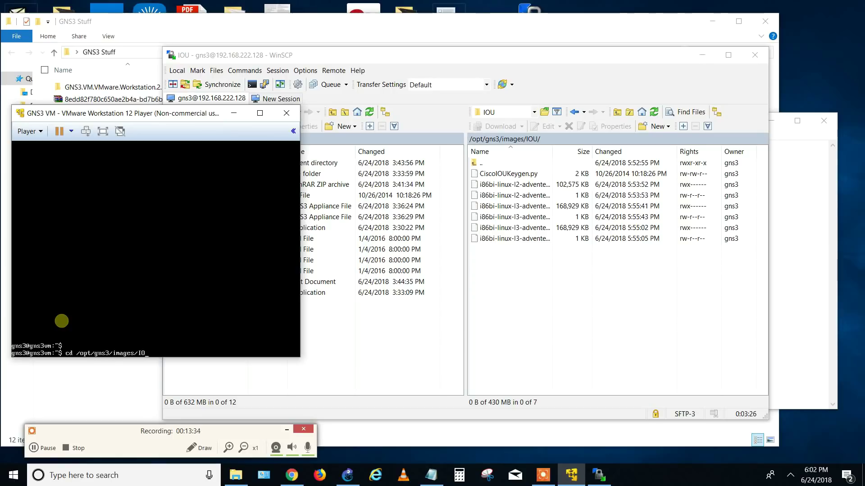
{"action": "key", "text": "Return"}
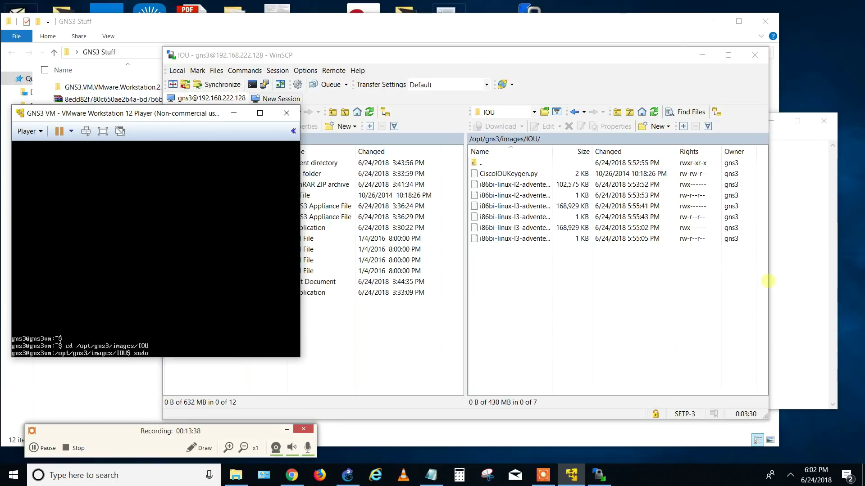
{"action": "left_click", "coordinate": [791, 276]}
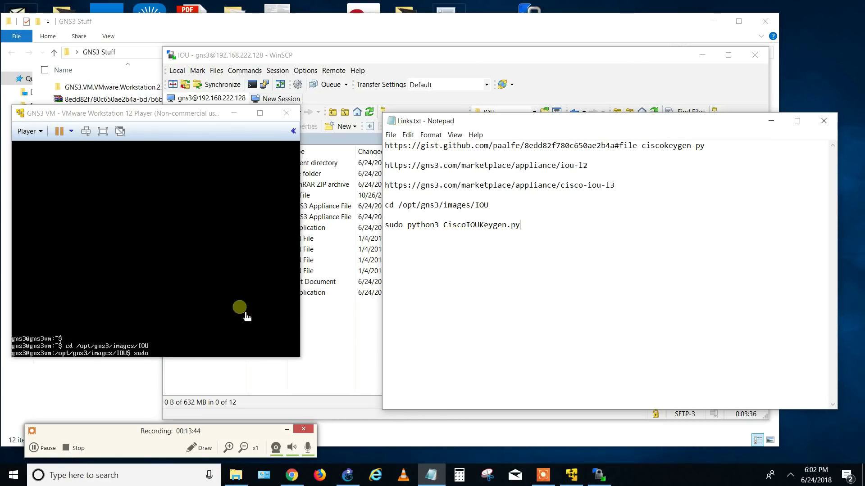
{"action": "left_click", "coordinate": [171, 349]}
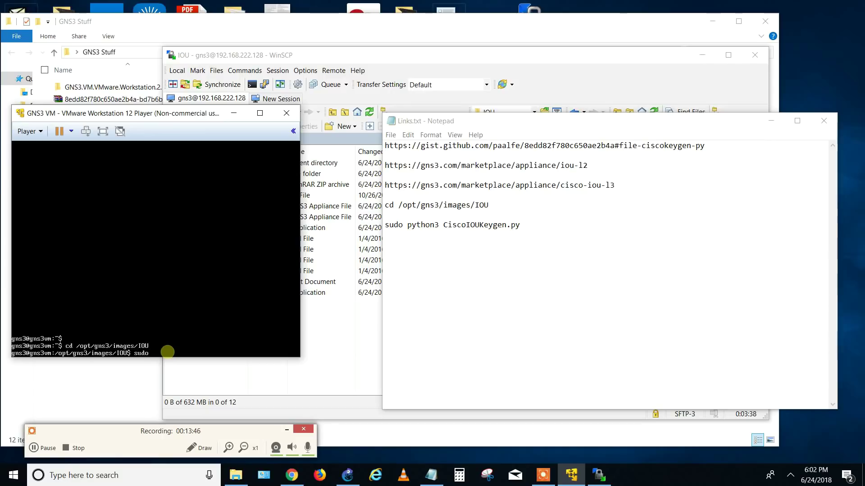
{"action": "type", "text": "sudo python3 Cisco"}
{"action": "key", "text": "Tab"}
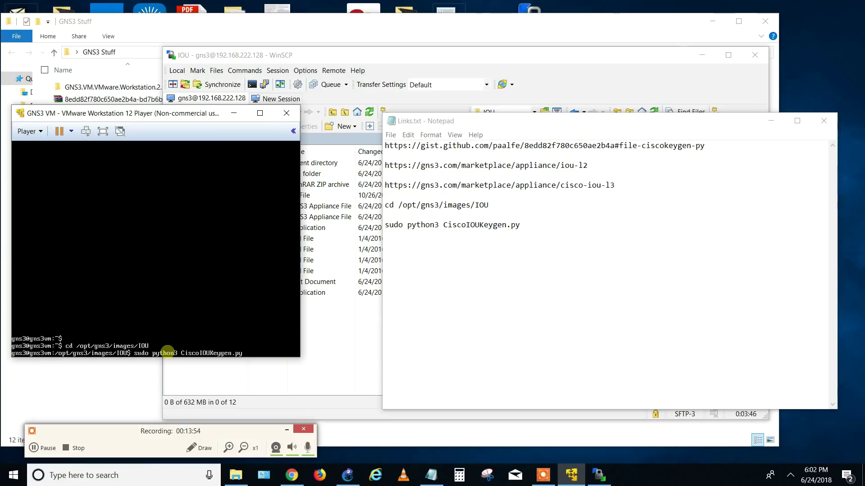
{"action": "key", "text": "Return"}
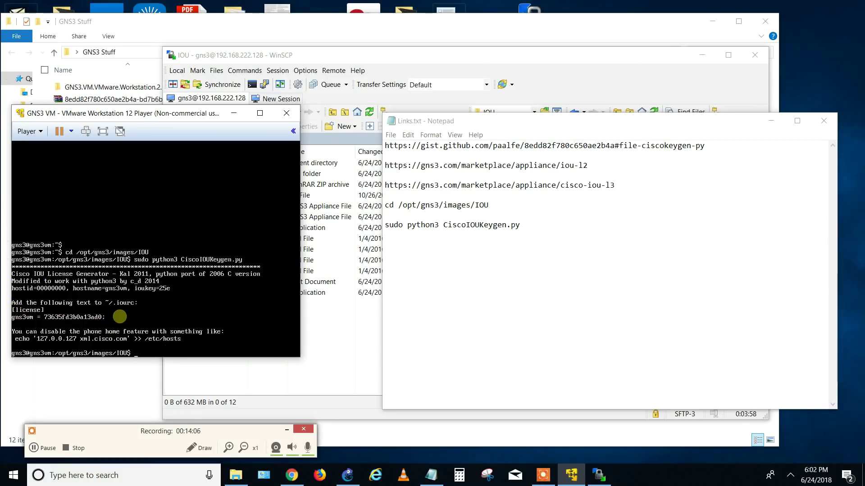
- Add a [license] section with the generated gns3vm license key to the end of Links.txt and copy those two lines
{"action": "left_click", "coordinate": [463, 291]}
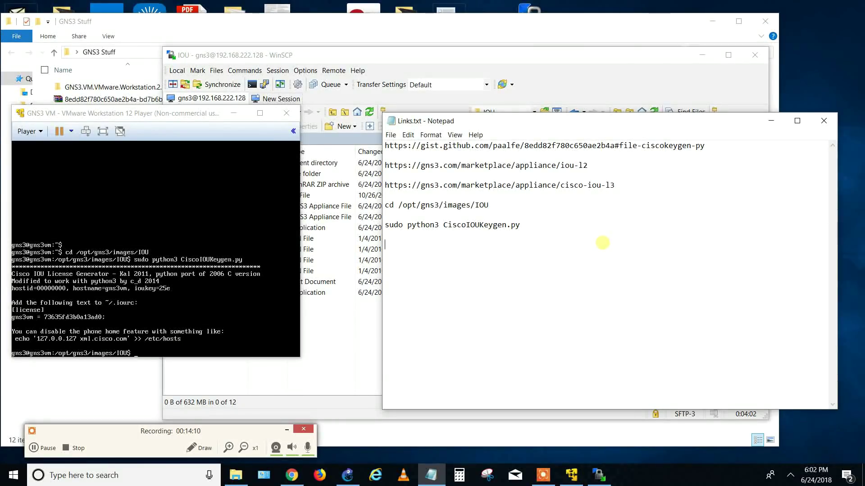
{"action": "type", "text": "[license"}
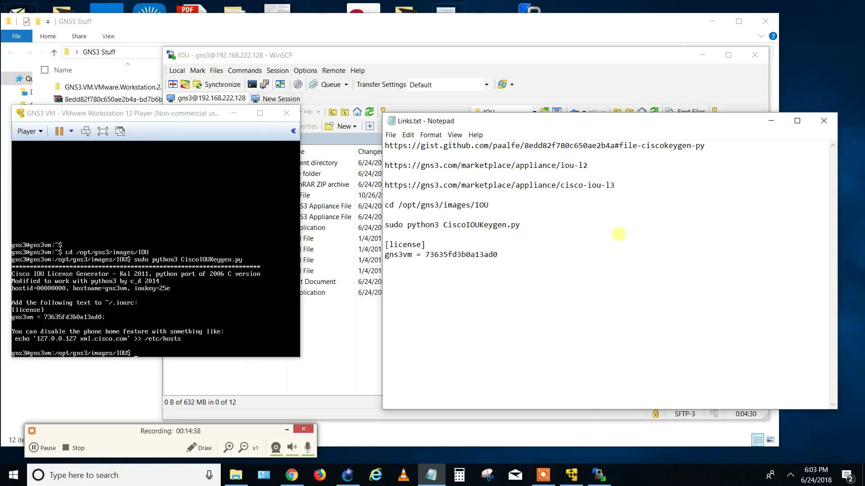
{"action": "left_click_drag", "start_coordinate": [498, 255], "coordinate": [386, 246]}
{"action": "key", "text": "ctrl+c"}
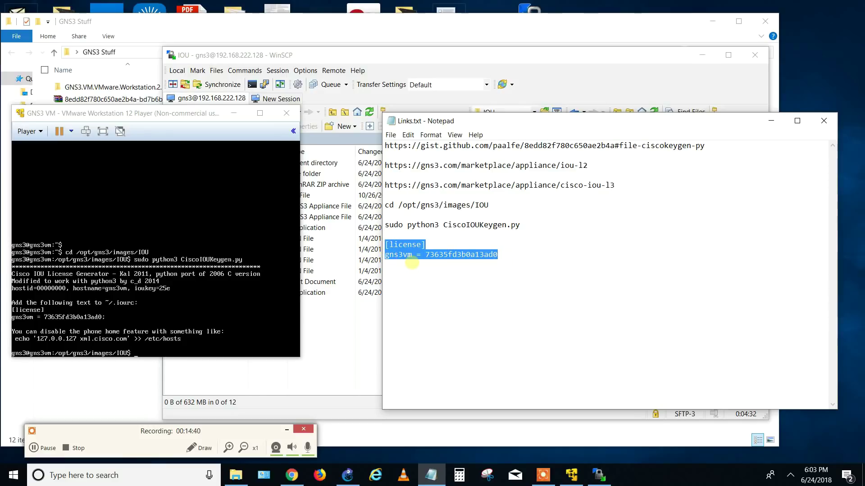
- Start a new Notepad document, saving the changes to Links.txt, and paste the license section with its key into it
{"action": "left_click", "coordinate": [391, 134]}
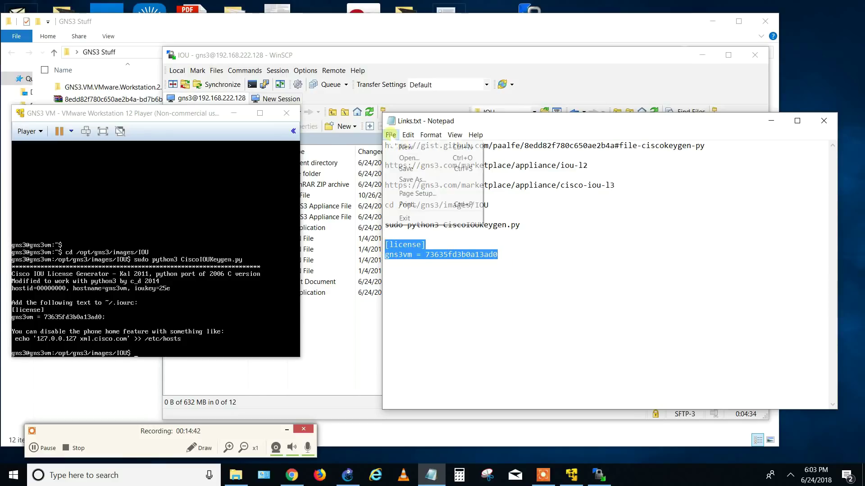
{"action": "left_click", "coordinate": [401, 147]}
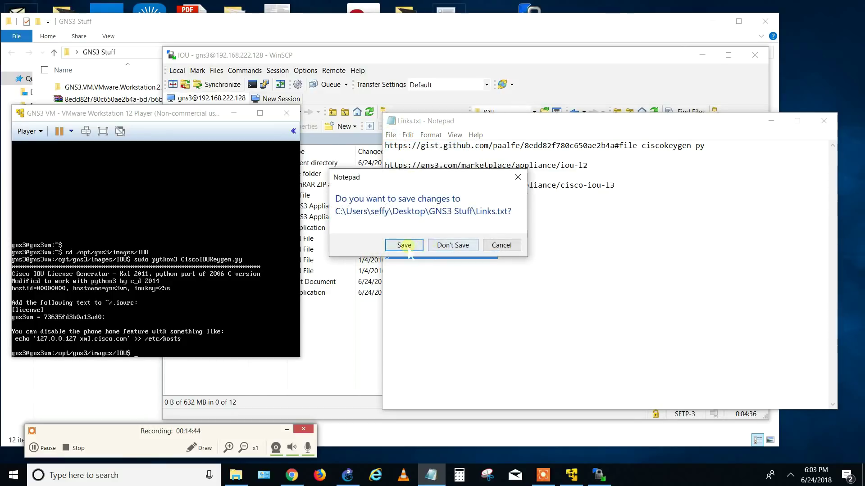
{"action": "left_click", "coordinate": [404, 245]}
{"action": "key", "text": "ctrl+v"}
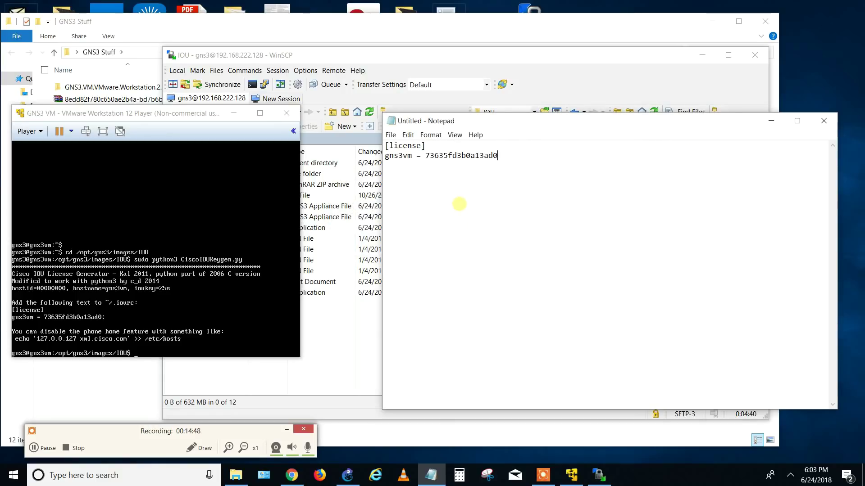
- Save the new document as iourc in text format in the GNS3 Stuff folder
{"action": "left_click", "coordinate": [391, 134]}
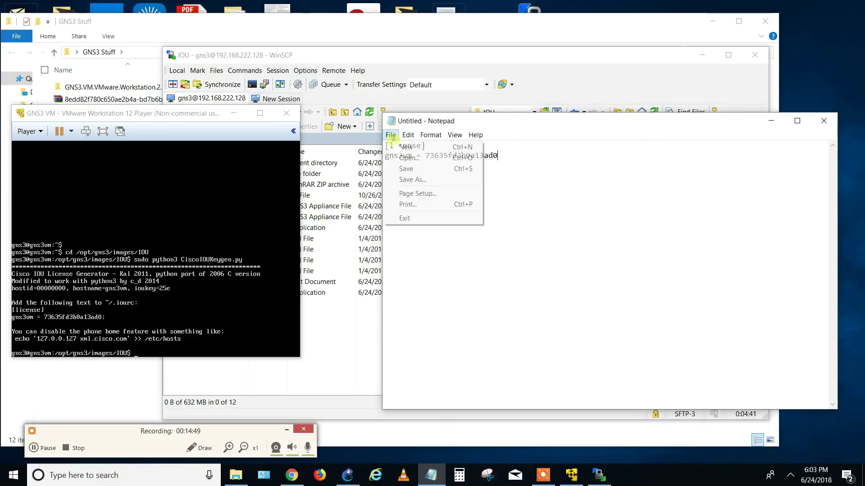
{"action": "left_click", "coordinate": [419, 179]}
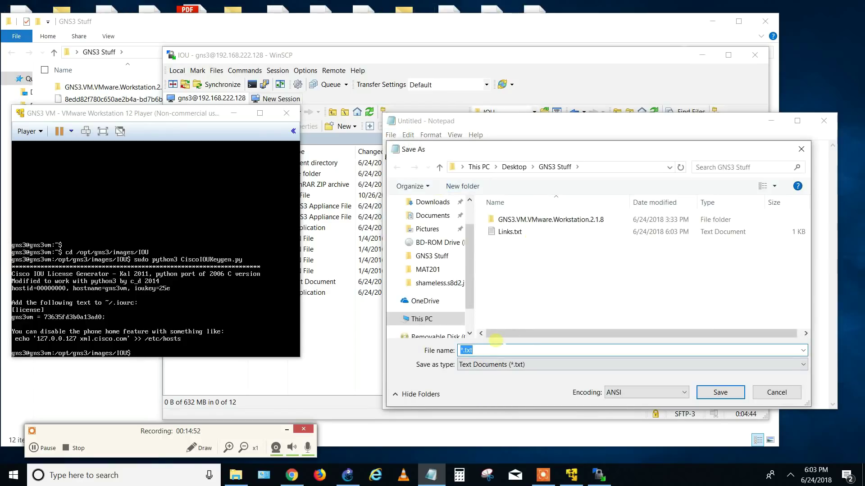
{"action": "type", "text": "i"}
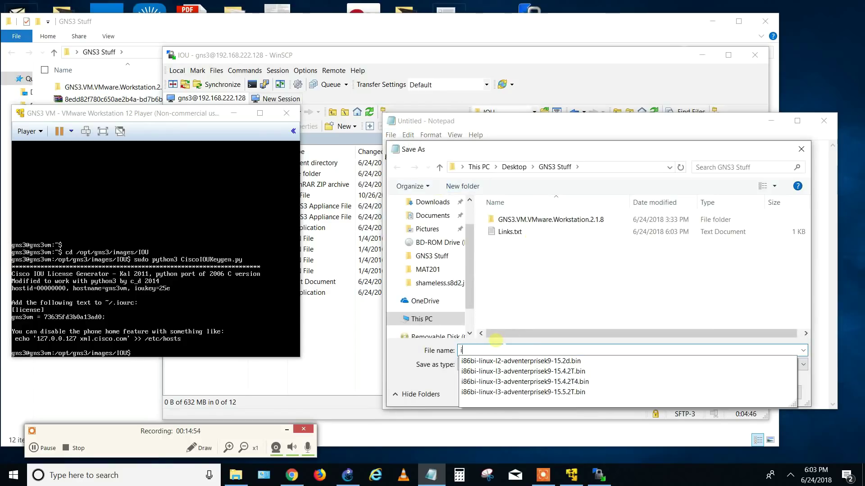
{"action": "type", "text": "ourc"}
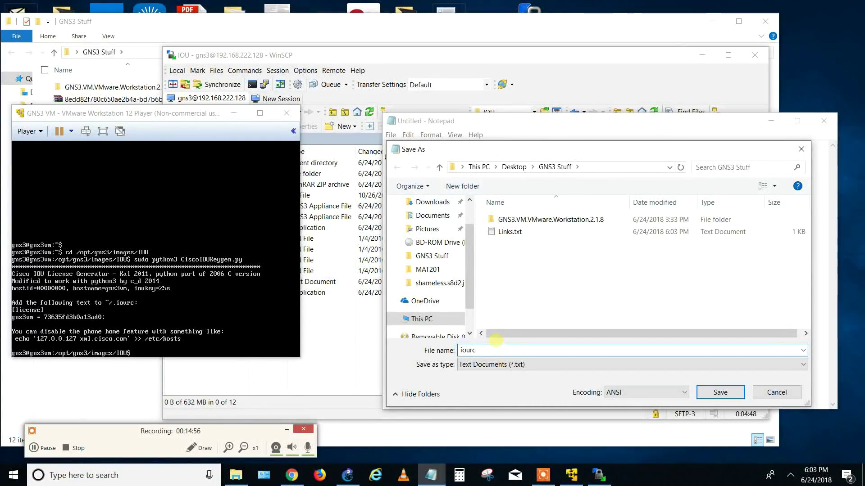
{"action": "left_click", "coordinate": [720, 392]}
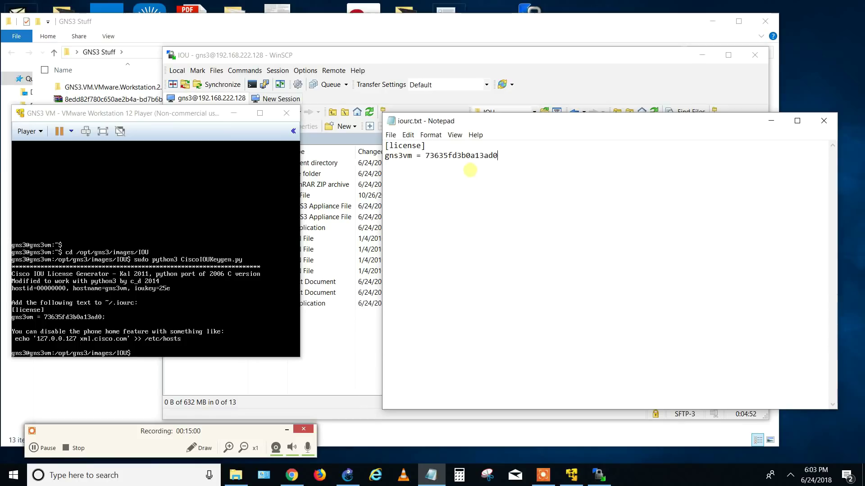
- Switch to WinSCP and refresh the file listing of the remote IOU folder
{"action": "left_click", "coordinate": [385, 56]}
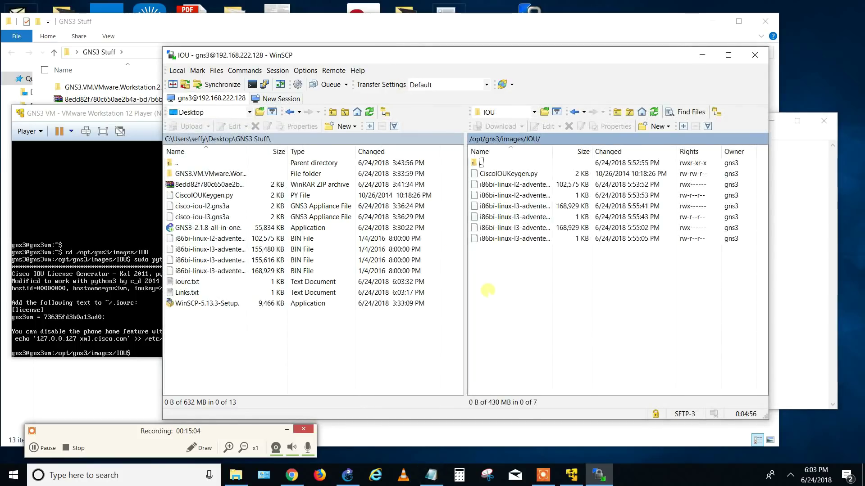
{"action": "right_click", "coordinate": [531, 324]}
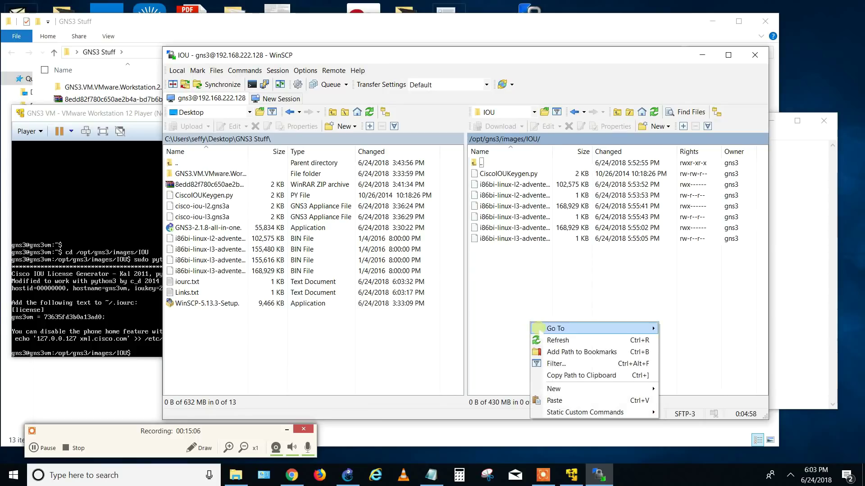
{"action": "left_click", "coordinate": [551, 340]}
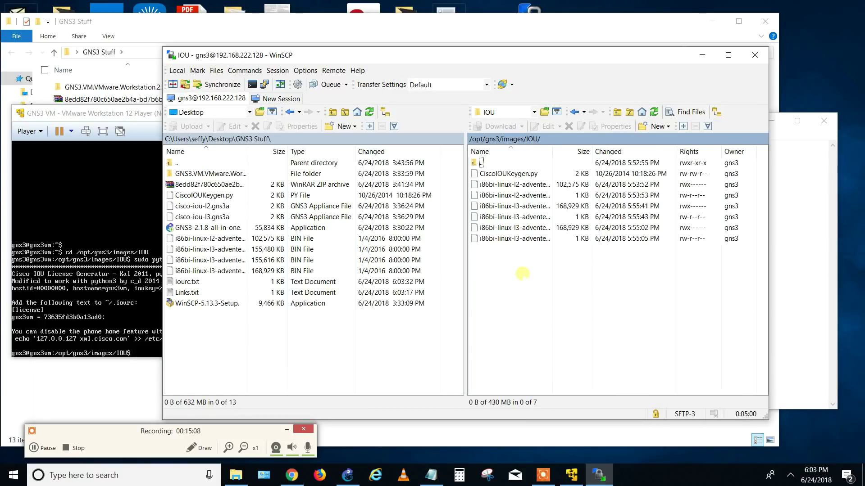
{"action": "right_click", "coordinate": [522, 273]}
{"action": "left_click", "coordinate": [540, 292]}
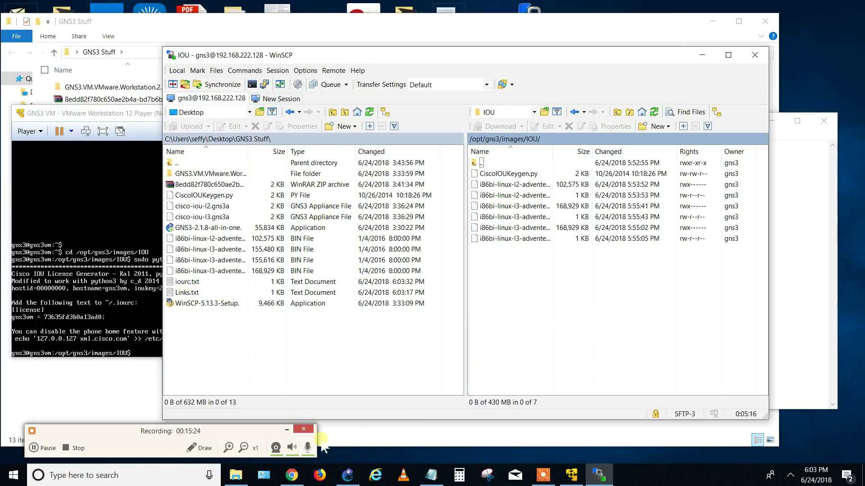
- Switch to GNS3 and open the IOS on UNIX preferences
{"action": "left_click", "coordinate": [348, 476]}
{"action": "left_click", "coordinate": [340, 88]}
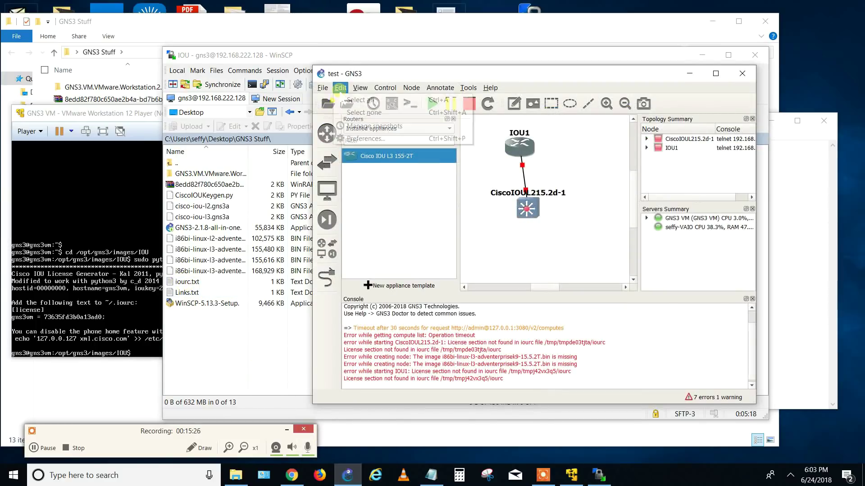
{"action": "key", "text": "Escape"}
{"action": "left_click", "coordinate": [357, 143]}
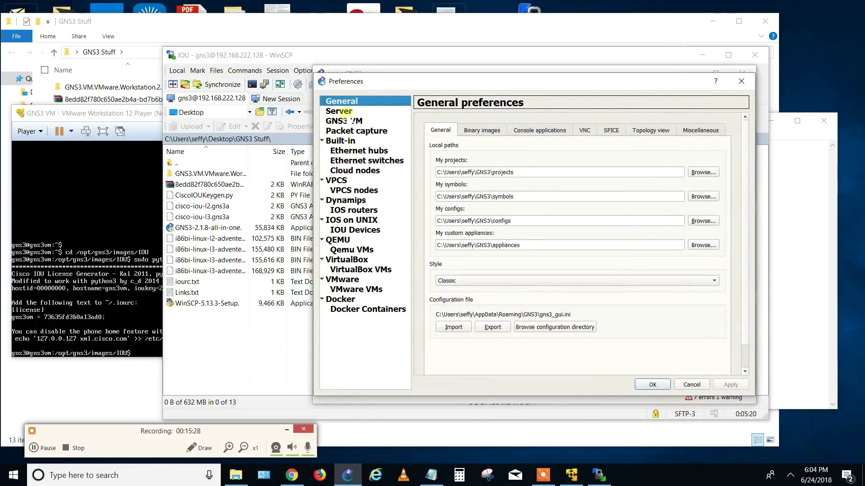
{"action": "left_click", "coordinate": [365, 229]}
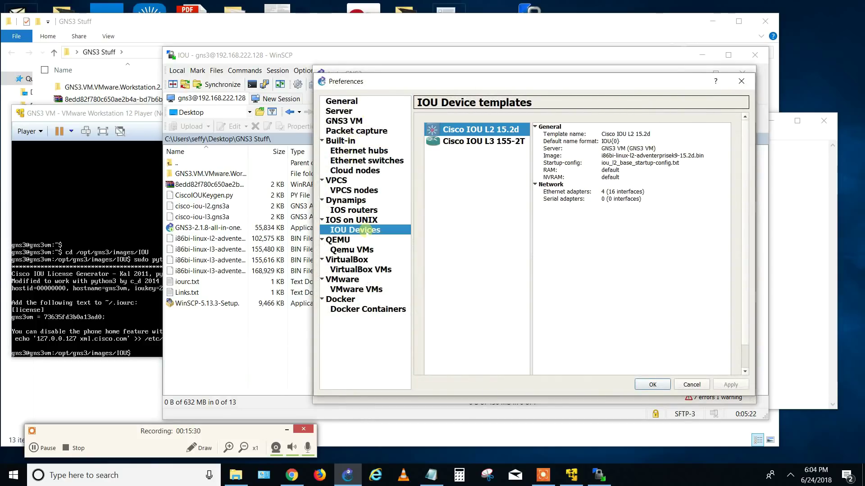
{"action": "left_click", "coordinate": [367, 220]}
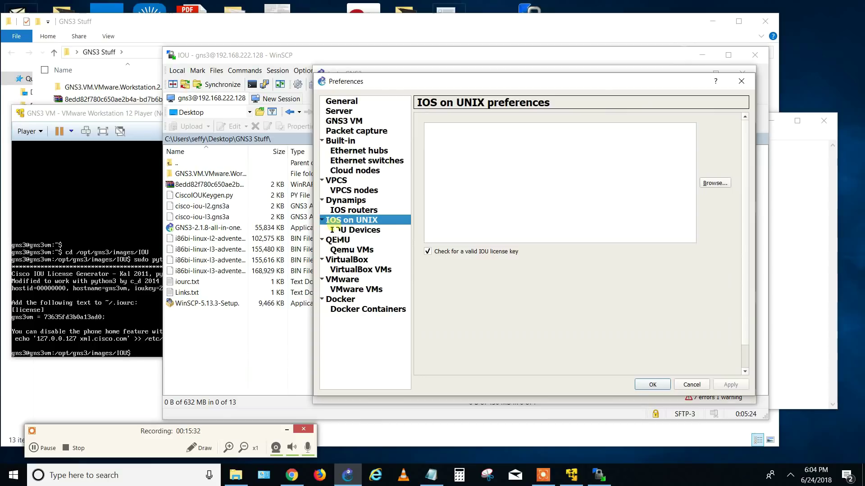
- Load iourc.txt from the GNS3 Stuff folder as the IOU license file and accept the preferences
{"action": "left_click", "coordinate": [715, 183]}
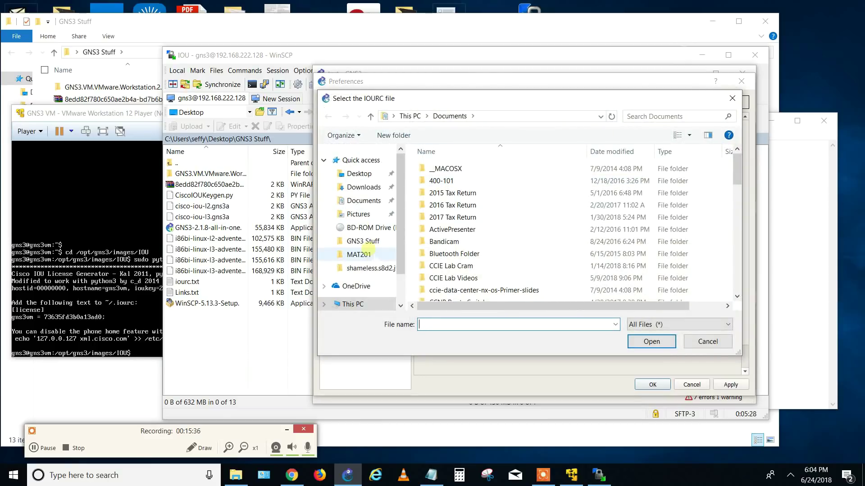
{"action": "left_click", "coordinate": [365, 242]}
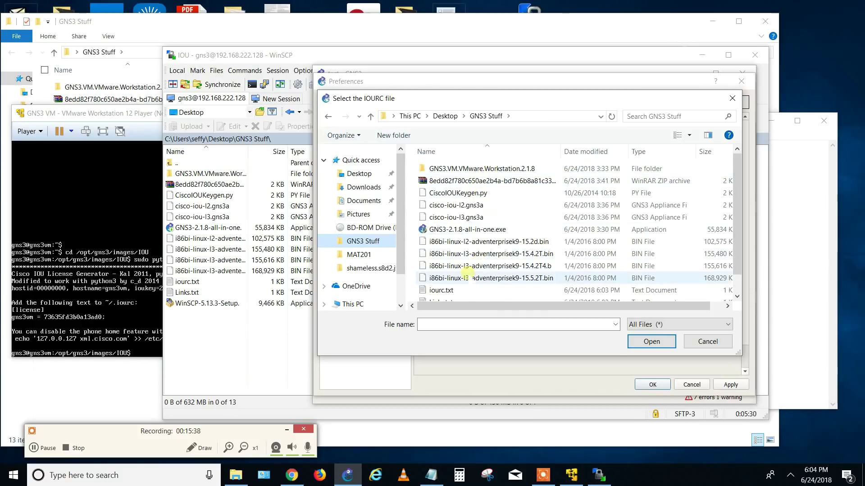
{"action": "scroll", "coordinate": [446, 266], "scroll_direction": "down", "scroll_amount": 1}
{"action": "left_click", "coordinate": [449, 271]}
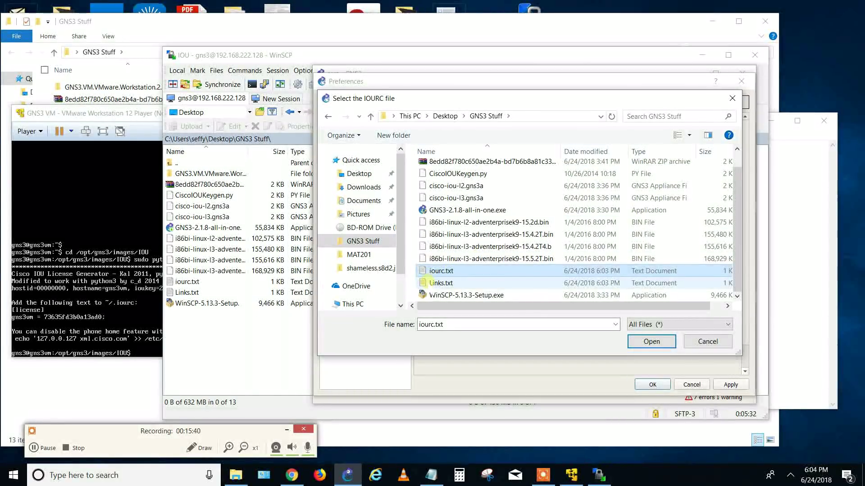
{"action": "left_click", "coordinate": [648, 342]}
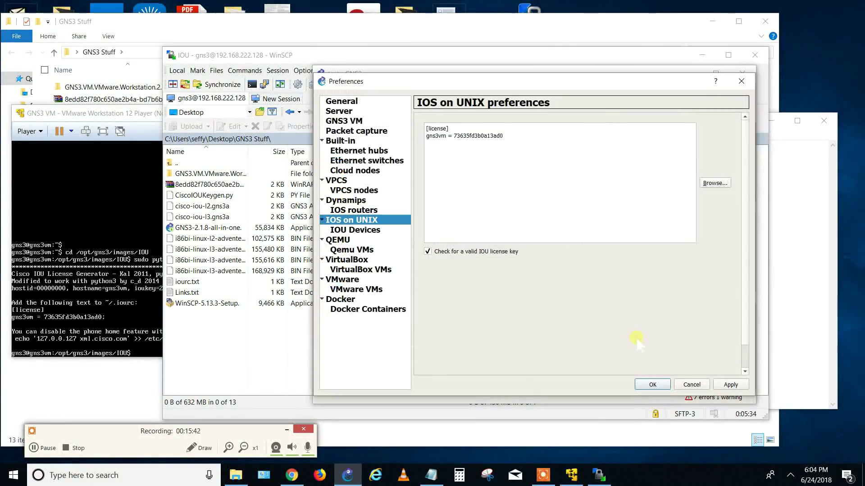
{"action": "left_click", "coordinate": [652, 385]}
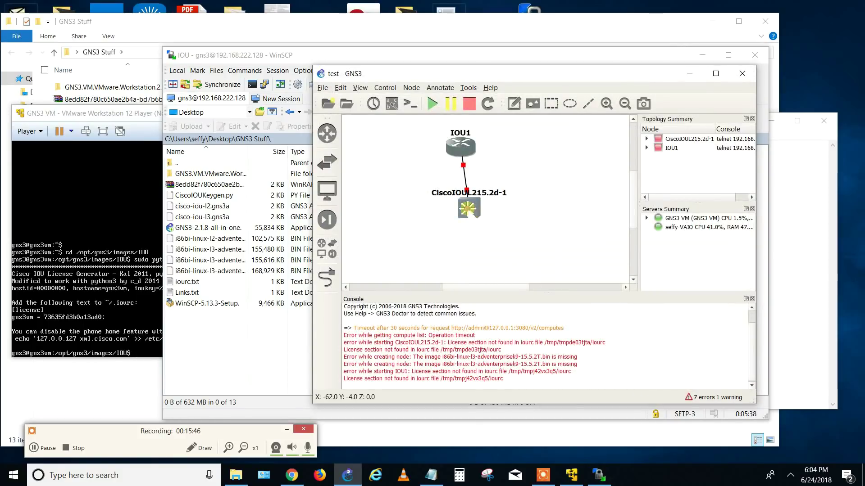
- Try to start the CiscoIOUL215.2d-1 switch and dismiss the message dialog
{"action": "right_click", "coordinate": [467, 208]}
{"action": "left_click", "coordinate": [514, 354]}
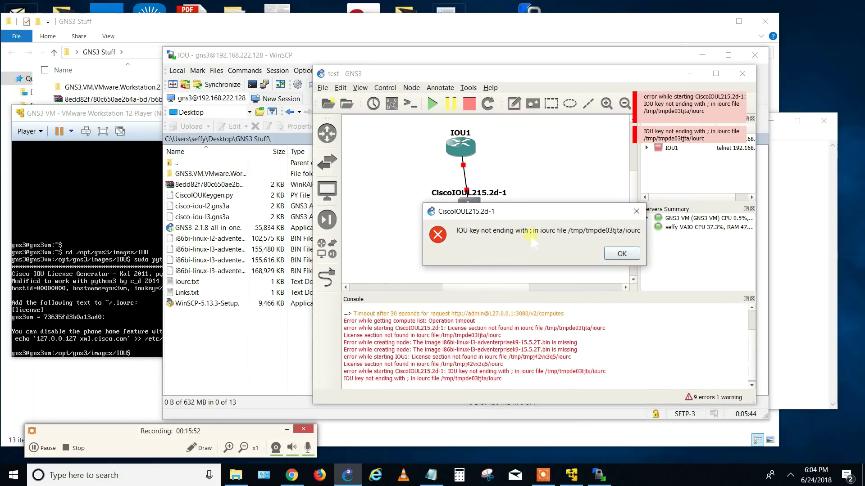
{"action": "left_click", "coordinate": [620, 254]}
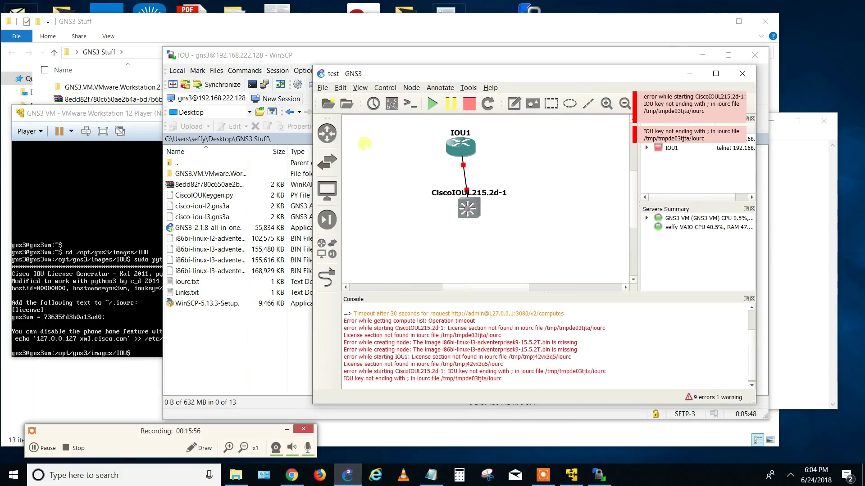
- In the IOS on UNIX preferences, append a semicolon to the end of the IOU license key line and save the preferences
{"action": "left_click", "coordinate": [340, 87]}
{"action": "left_click", "coordinate": [366, 138]}
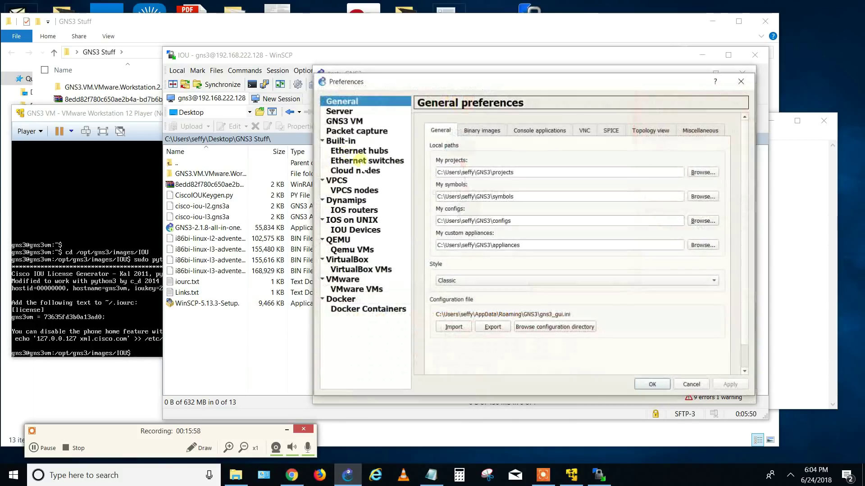
{"action": "left_click", "coordinate": [360, 221]}
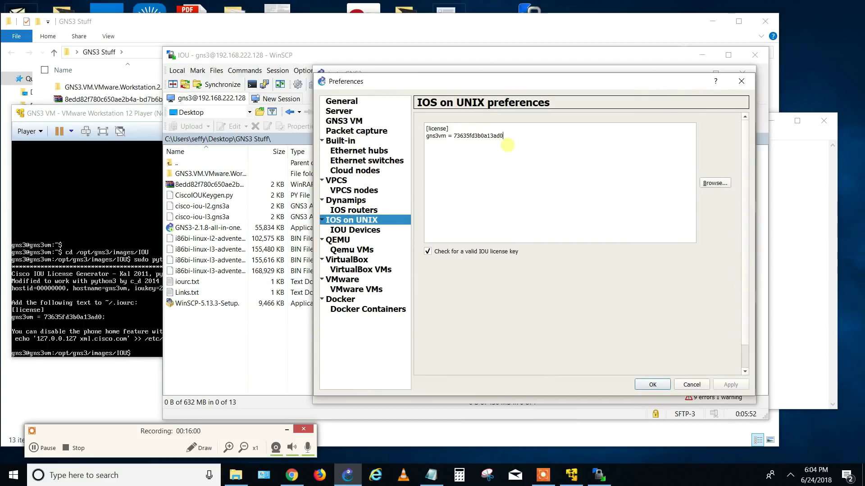
{"action": "left_click", "coordinate": [518, 140]}
{"action": "type", "text": ";"}
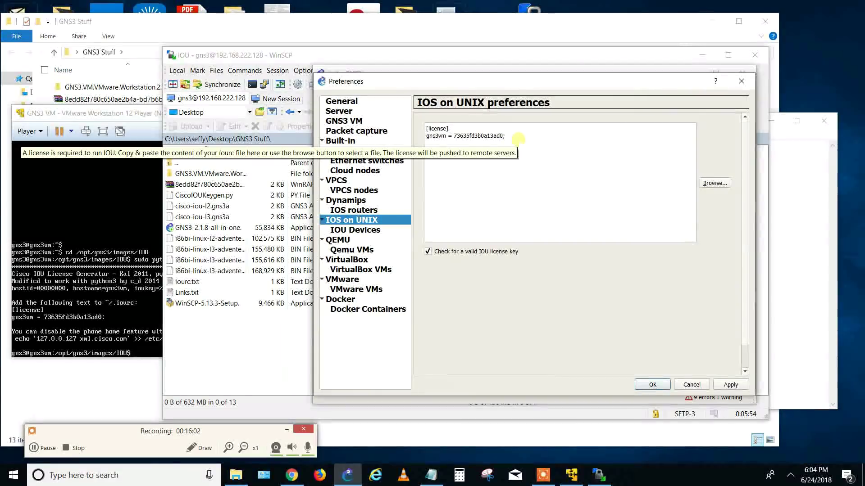
{"action": "left_click", "coordinate": [730, 384]}
{"action": "left_click", "coordinate": [653, 384]}
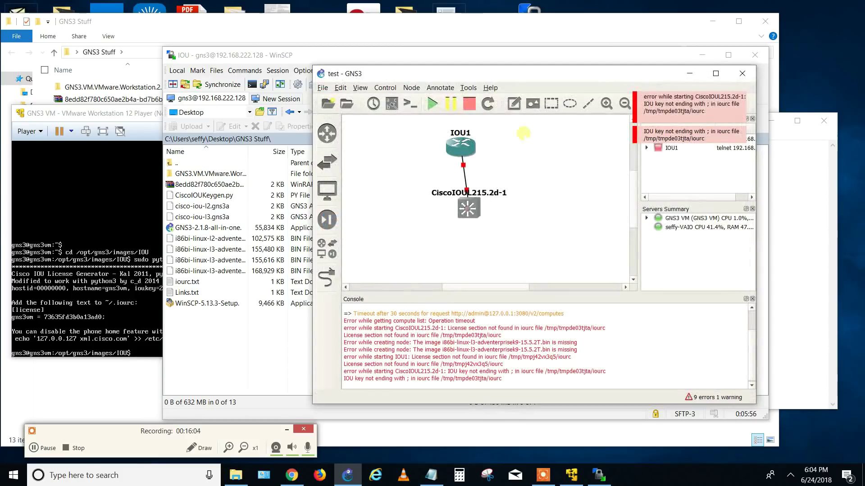
- Start the CiscoIOUL215.2d-1 switch and the IOU1 router in the topology
{"action": "right_click", "coordinate": [471, 210]}
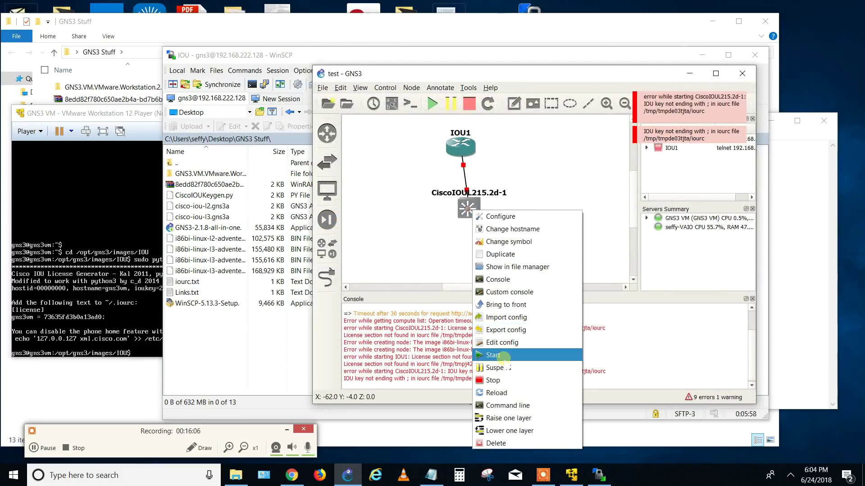
{"action": "left_click", "coordinate": [503, 357]}
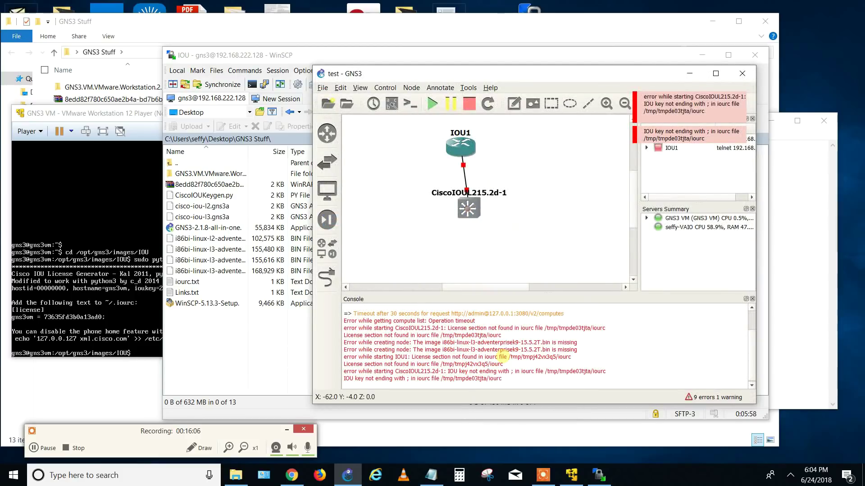
{"action": "right_click", "coordinate": [459, 145]}
{"action": "left_click", "coordinate": [517, 291]}
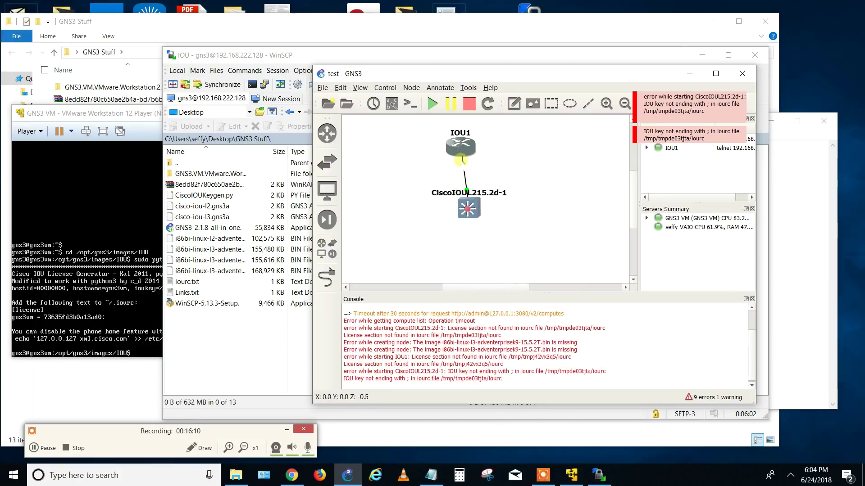
- Move the IOU1 router to the upper left of the switch and open the consoles of all devices so both can be read
{"action": "left_click_drag", "start_coordinate": [460, 147], "coordinate": [415, 167]}
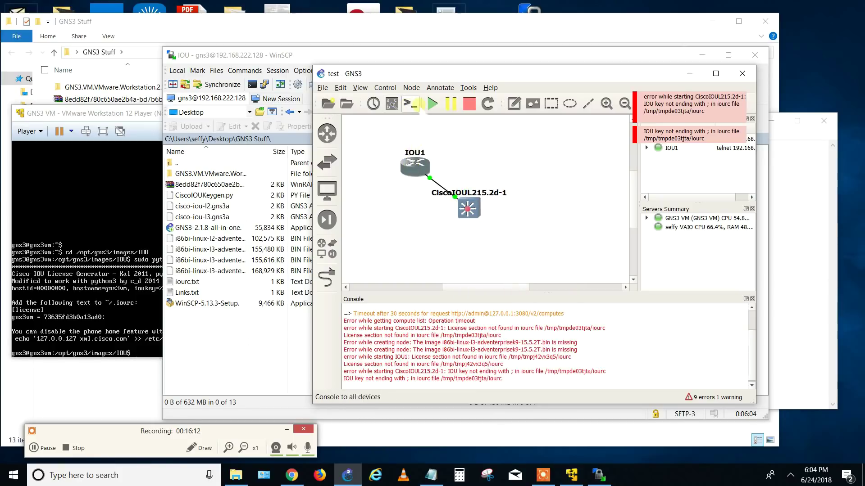
{"action": "left_click", "coordinate": [410, 104]}
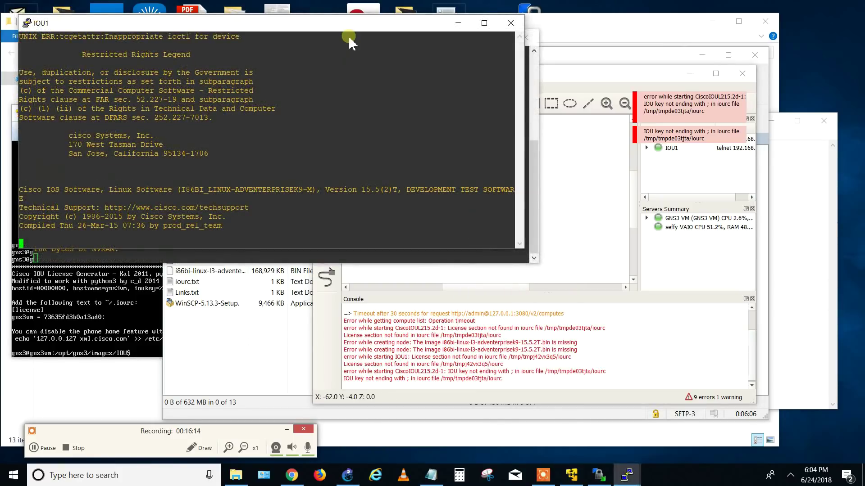
{"action": "left_click_drag", "start_coordinate": [351, 28], "coordinate": [563, 160]}
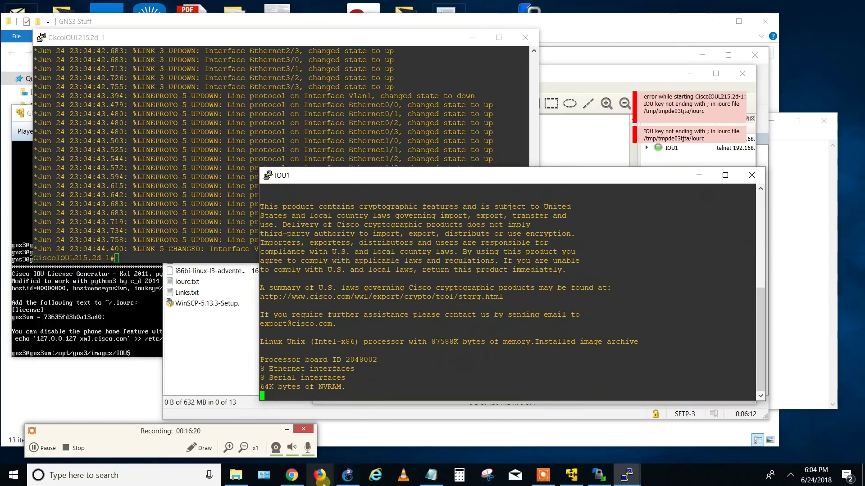
- Switch to the GNS3 Stuff folder in File Explorer and delete i86bi-linux-l3-adventerprisek9-15.4.2T.bin and i86bi-linux-l3-adventerprisek9-15.4.2T4.bin
{"action": "left_click", "coordinate": [236, 475]}
{"action": "left_click", "coordinate": [153, 343]}
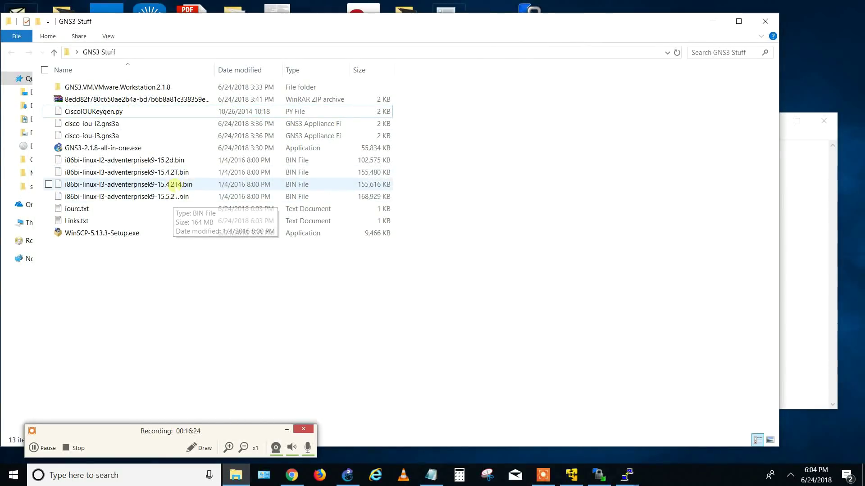
{"action": "left_click", "coordinate": [174, 185]}
{"action": "left_click", "coordinate": [180, 173], "text": "ctrl"}
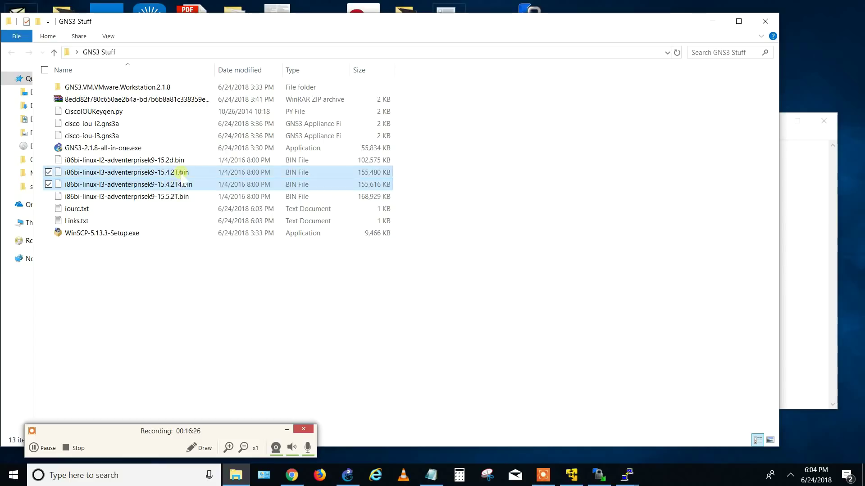
{"action": "key", "text": "Delete"}
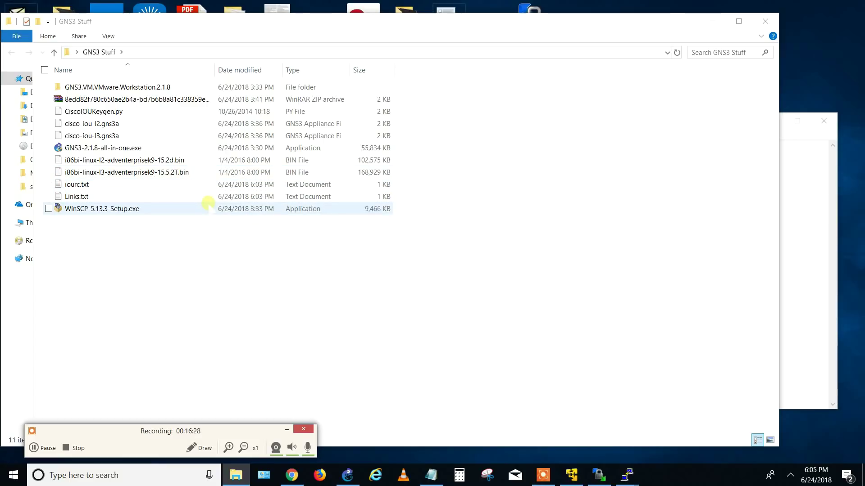